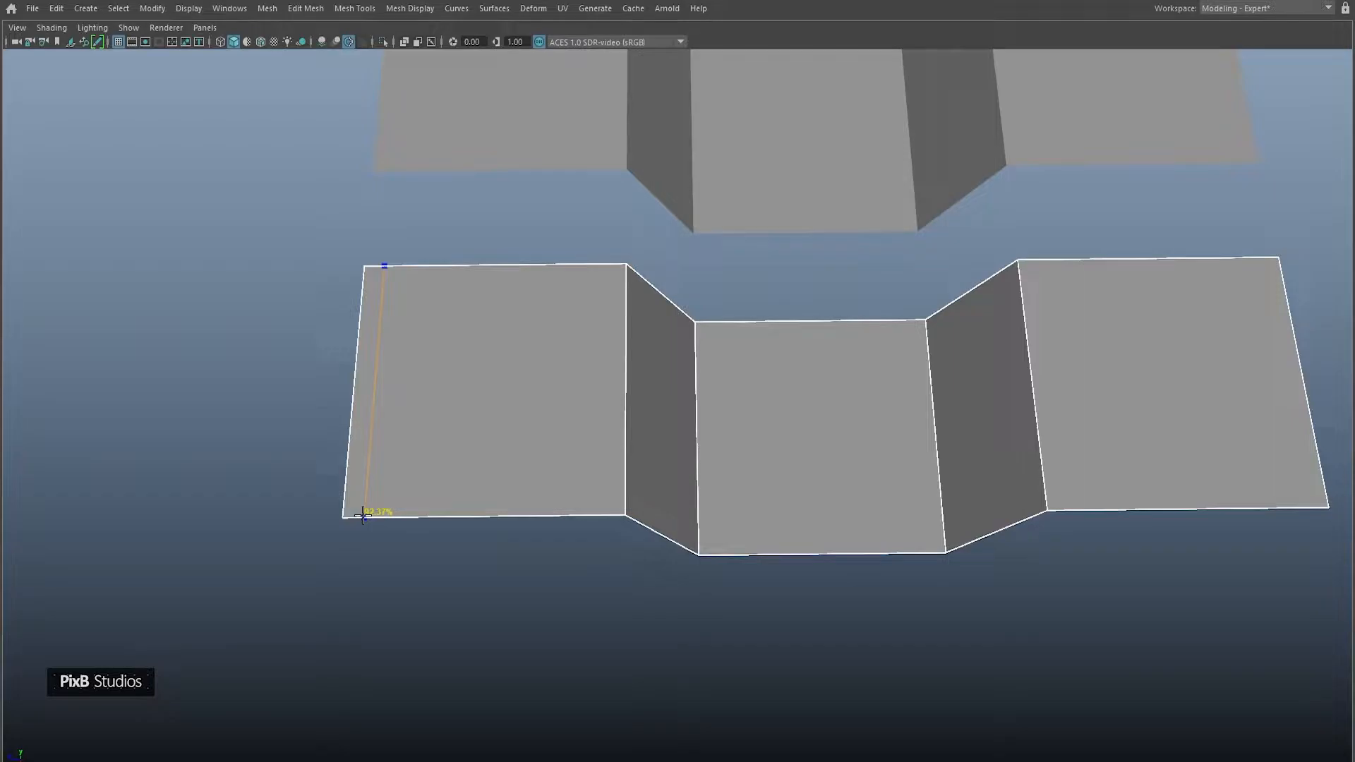
Insert two edge loops with the Multi-Cut tool close to the outer edge of the mesh's left raised panel
{"action": "mouse_move", "coordinate": [363, 516]}
{"action": "left_mouse_down"}
{"action": "mouse_move", "coordinate": [584, 513]}
{"action": "mouse_move", "coordinate": [359, 516]}
{"action": "left_mouse_up"}
{"action": "left_click", "coordinate": [386, 515]}
{"action": "middle_click_drag", "start_coordinate": [420, 562], "coordinate": [457, 570], "text": "alt"}
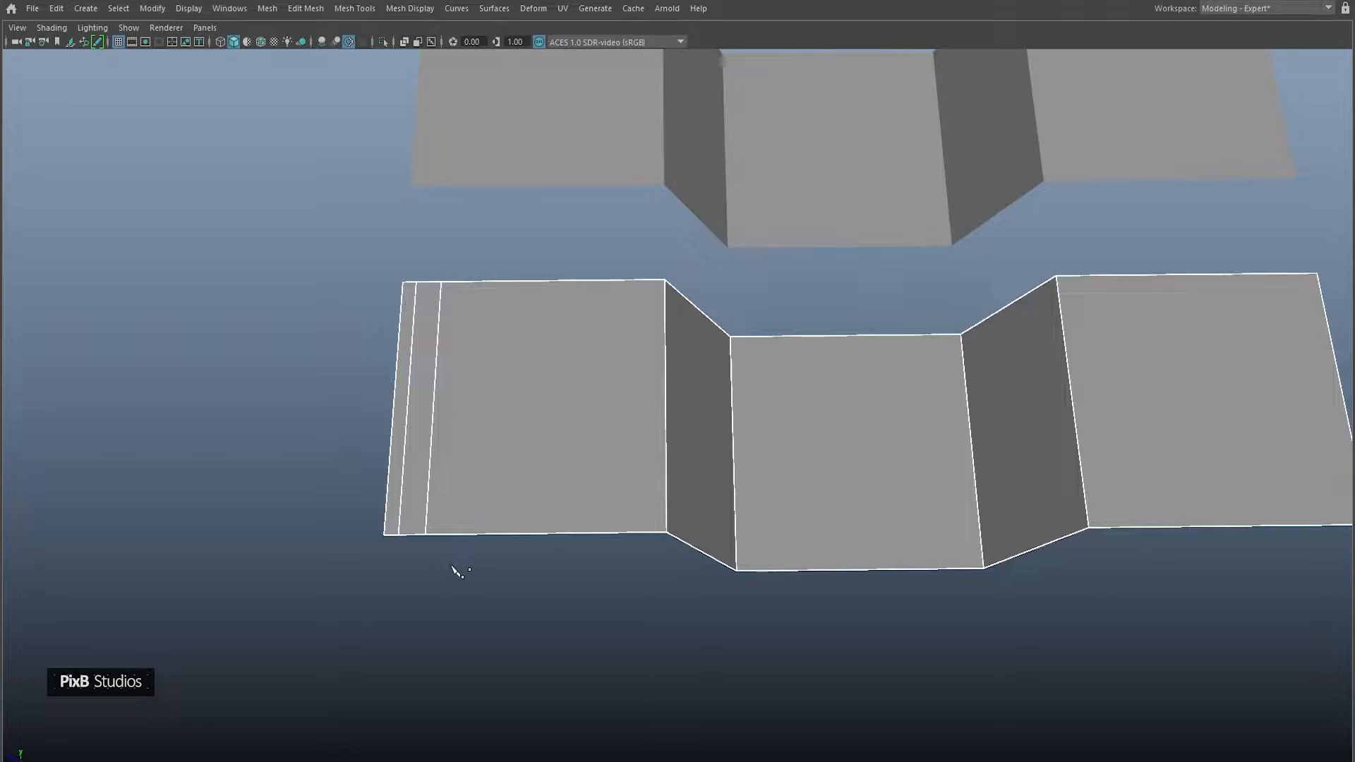
{"action": "left_click_drag", "start_coordinate": [456, 532], "coordinate": [576, 511]}
{"action": "left_click", "coordinate": [640, 523], "text": "ctrl"}
{"action": "left_click", "coordinate": [580, 524], "text": "ctrl"}
{"action": "left_click", "coordinate": [540, 524], "text": "ctrl"}
{"action": "left_click", "coordinate": [473, 527], "text": "ctrl"}
{"action": "middle_click_drag", "start_coordinate": [566, 508], "coordinate": [411, 497], "text": "alt"}
{"action": "middle_click_drag", "start_coordinate": [545, 480], "coordinate": [601, 471], "text": "alt"}
{"action": "key", "text": "ctrl+z"}
{"action": "key", "text": "ctrl+z"}
{"action": "key", "text": "ctrl+z"}
{"action": "key", "text": "ctrl+z"}
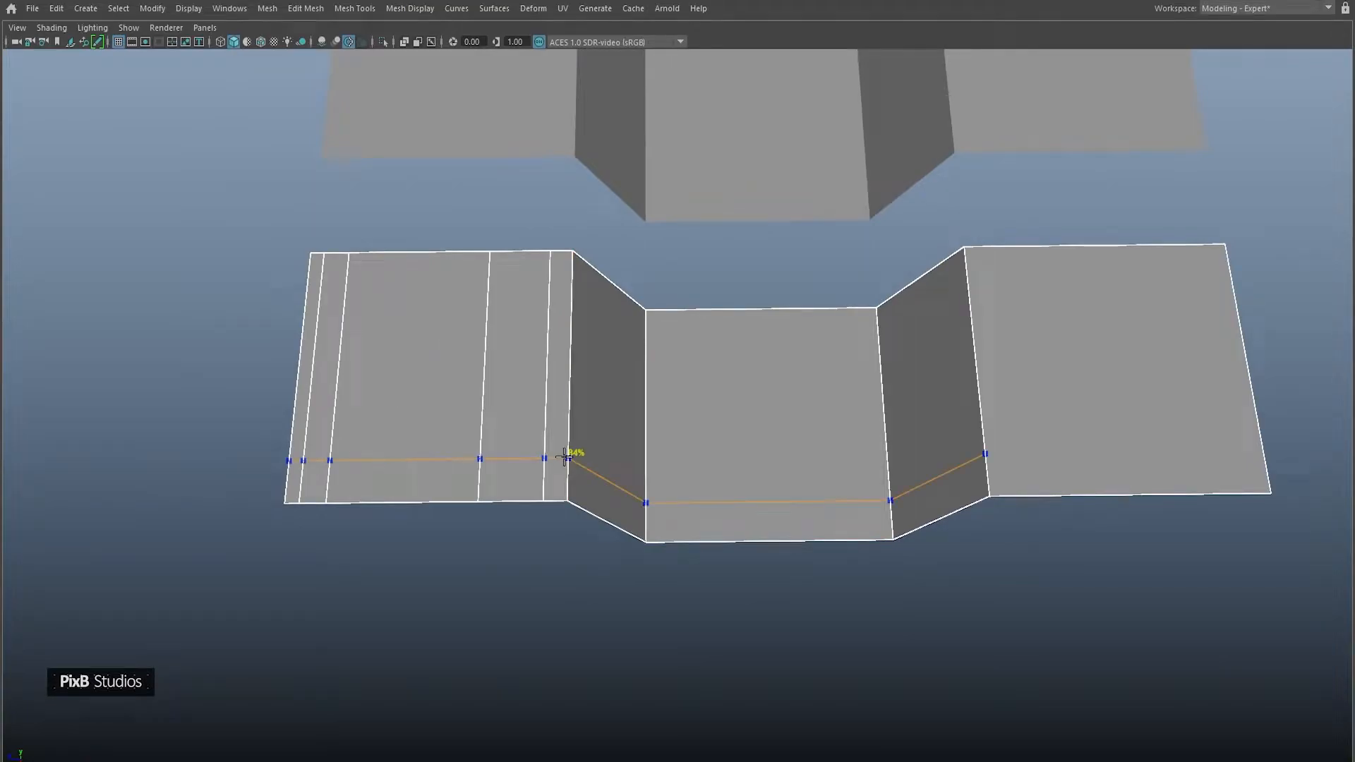
Set the Multi-Cut tool's snap step to 15% and close its settings
{"action": "right_click", "coordinate": [543, 357]}
{"action": "right_click_drag", "start_coordinate": [599, 281], "coordinate": [557, 281], "text": "shift"}
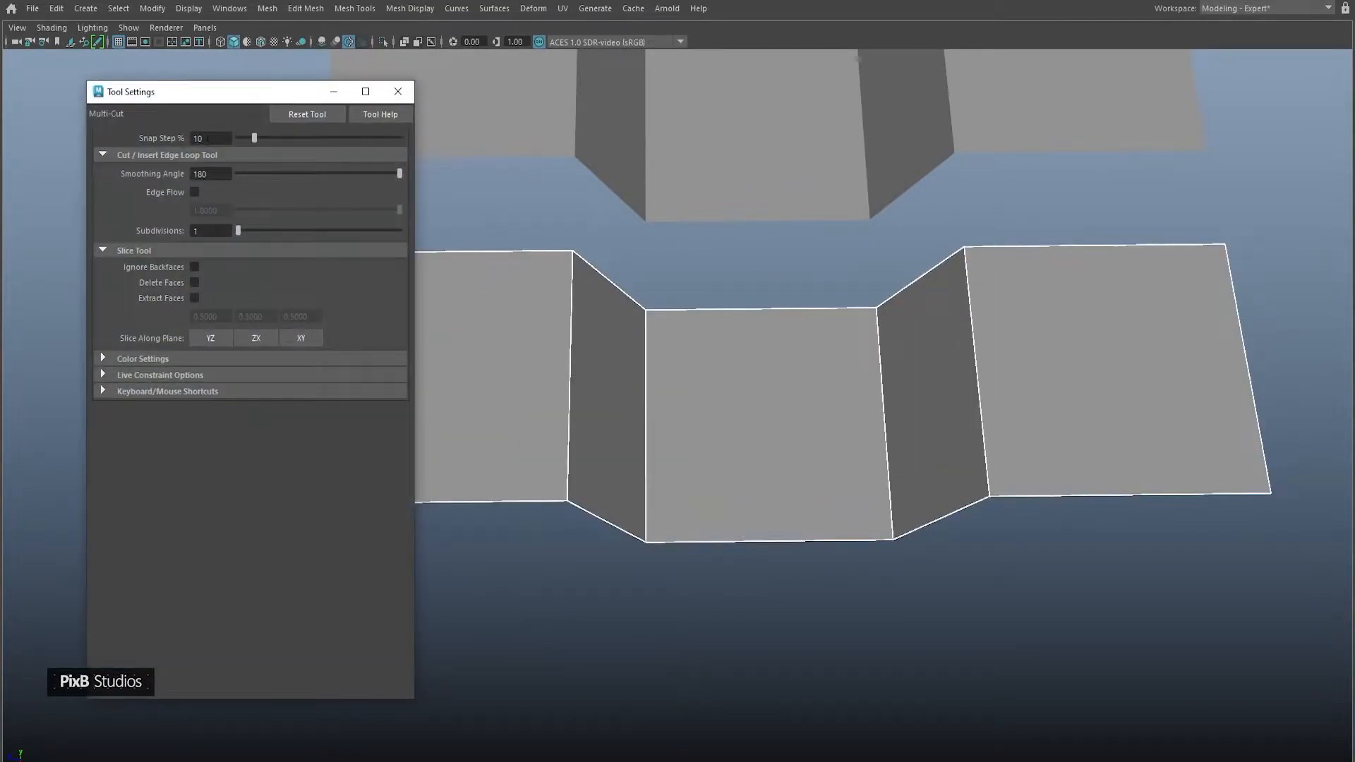
{"action": "double_click", "coordinate": [206, 137]}
{"action": "type", "text": "15"}
{"action": "key", "text": "Return"}
{"action": "left_click", "coordinate": [398, 91]}
Insert three centred edge loops with Multi-Cut to divide the right raised panel into four equal strips
{"action": "left_click_drag", "start_coordinate": [434, 325], "coordinate": [466, 311], "text": "alt"}
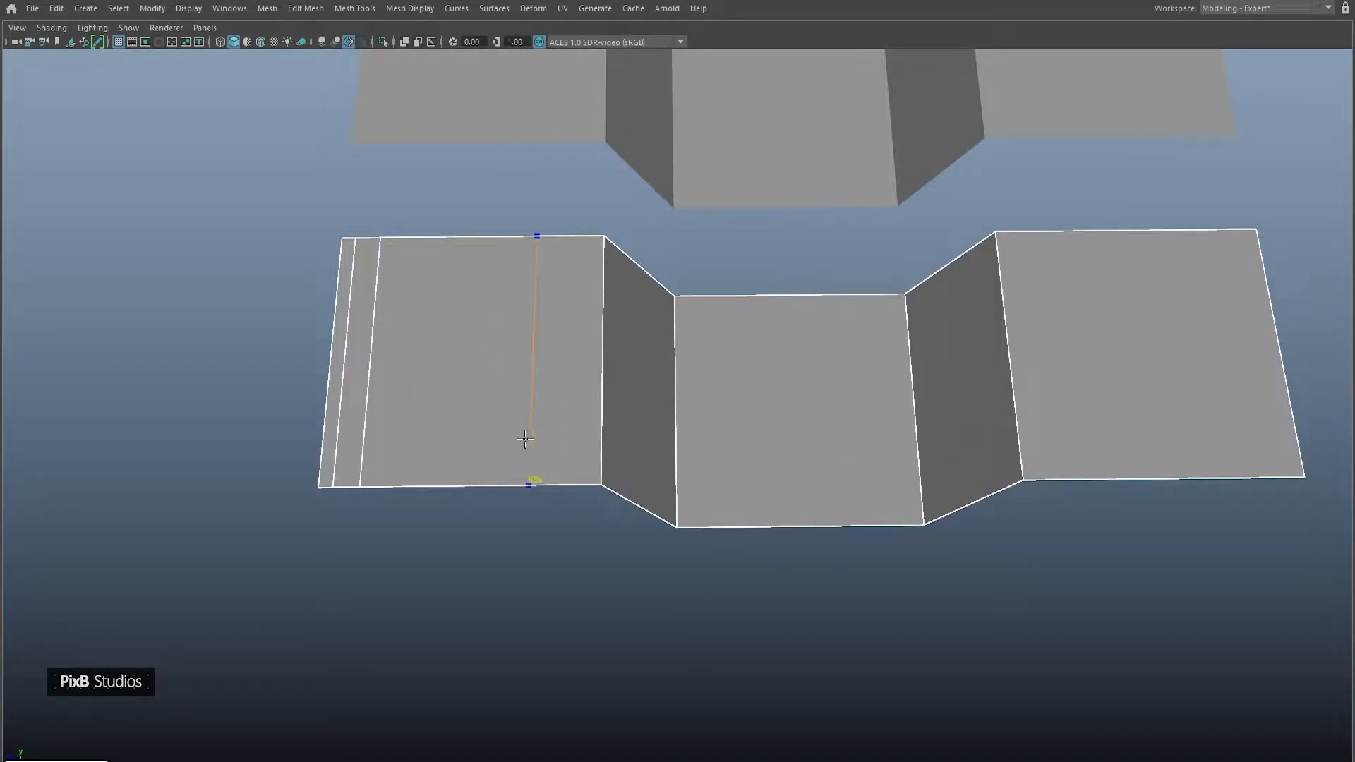
{"action": "left_click_drag", "start_coordinate": [483, 434], "coordinate": [867, 444], "text": "alt"}
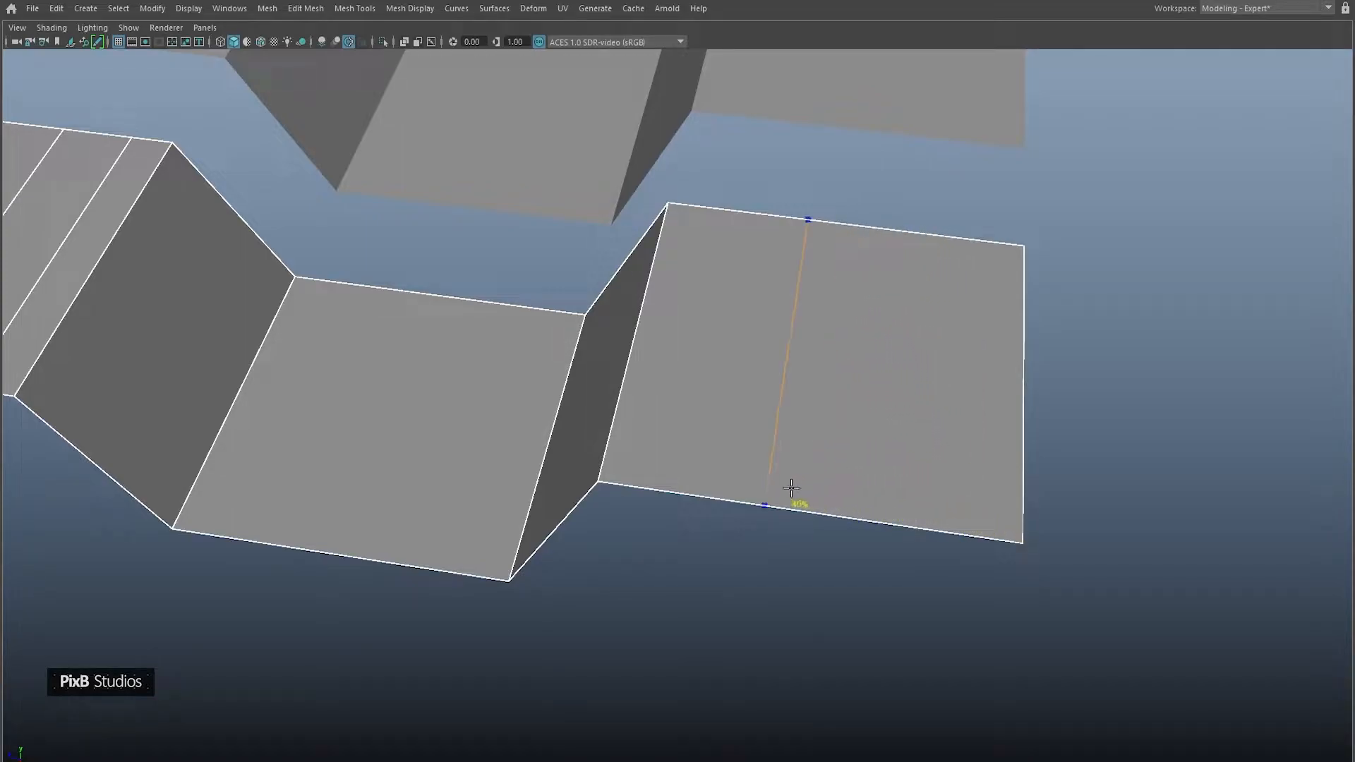
{"action": "middle_click", "coordinate": [831, 478], "text": "ctrl"}
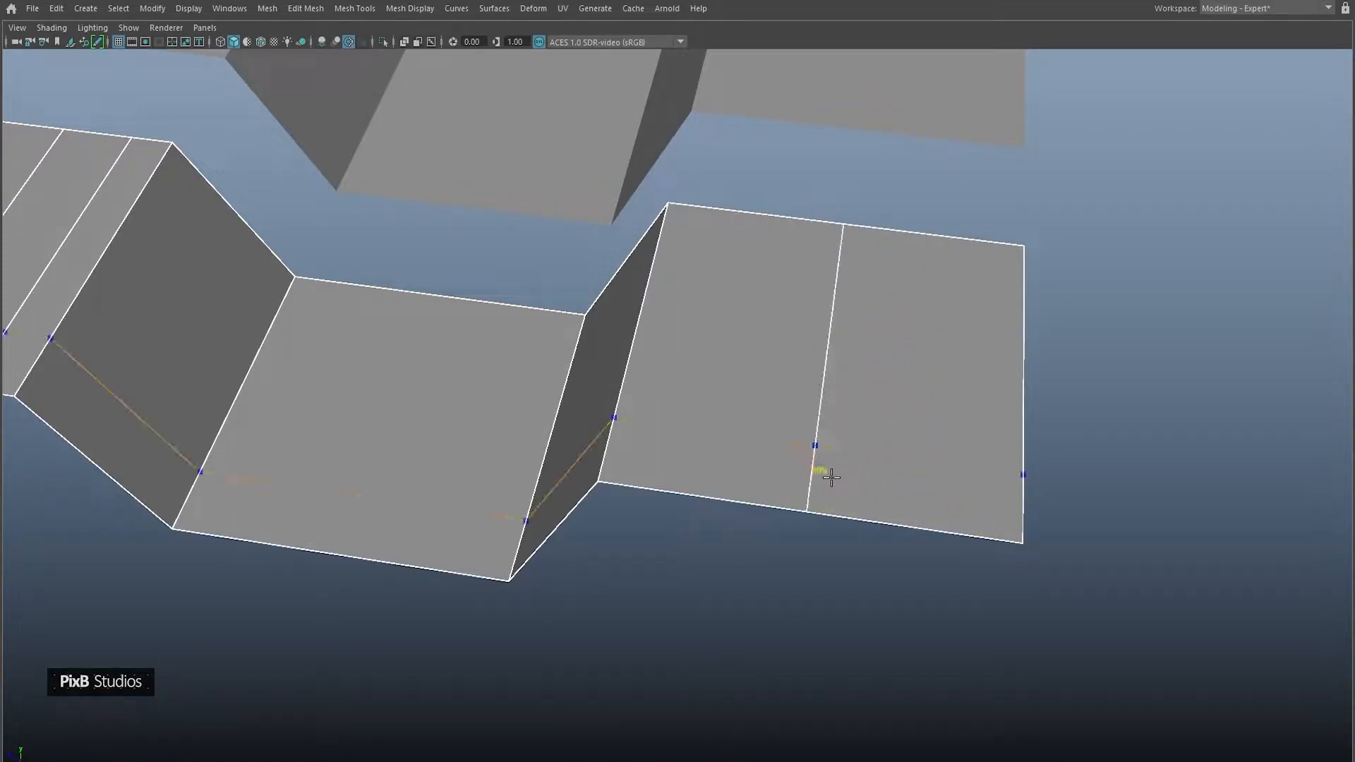
{"action": "key", "text": "ctrl+z"}
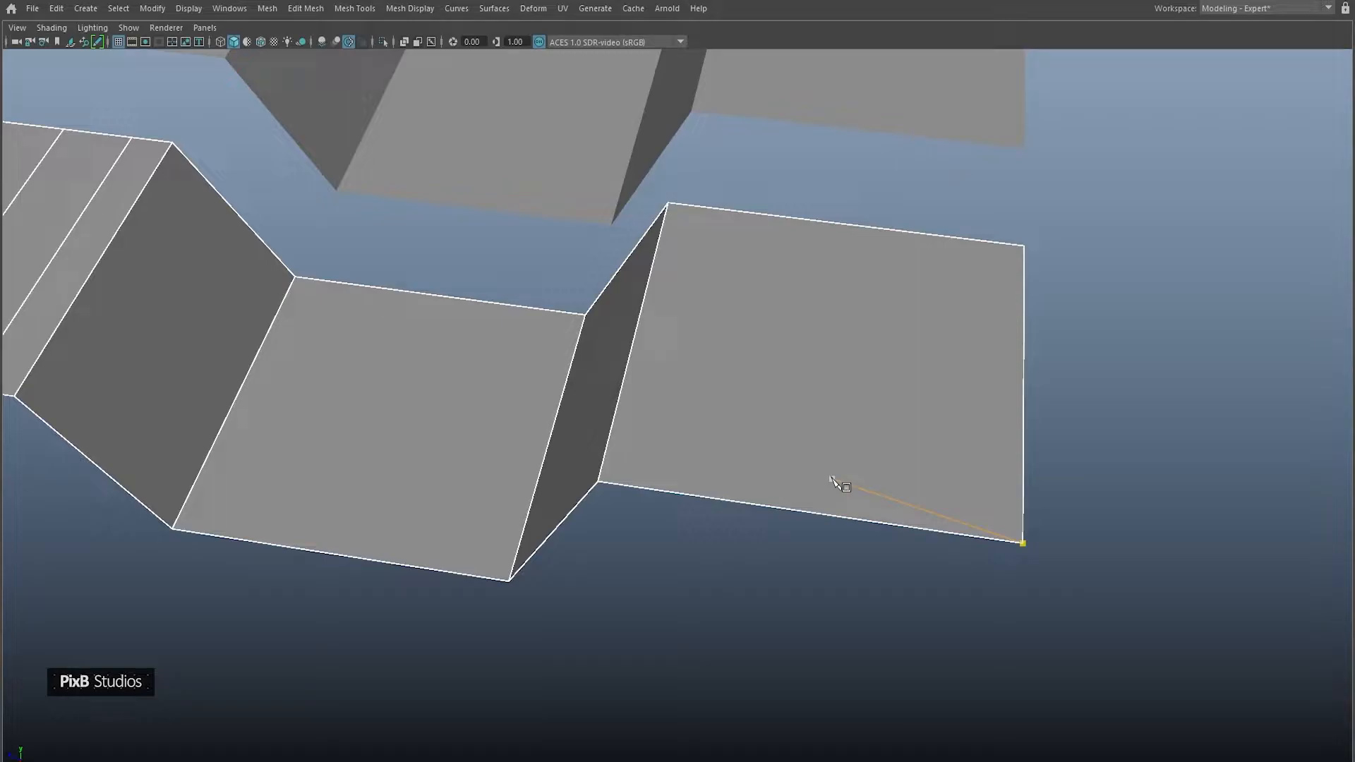
{"action": "middle_click", "coordinate": [956, 522], "text": "ctrl"}
{"action": "middle_click_drag", "start_coordinate": [728, 500], "coordinate": [739, 497], "text": "alt"}
{"action": "middle_click", "coordinate": [735, 489], "text": "ctrl"}
Halve each of the right panel's four strips with a further centred edge loop and finish cutting in object mode
{"action": "middle_click", "coordinate": [867, 515], "text": "ctrl"}
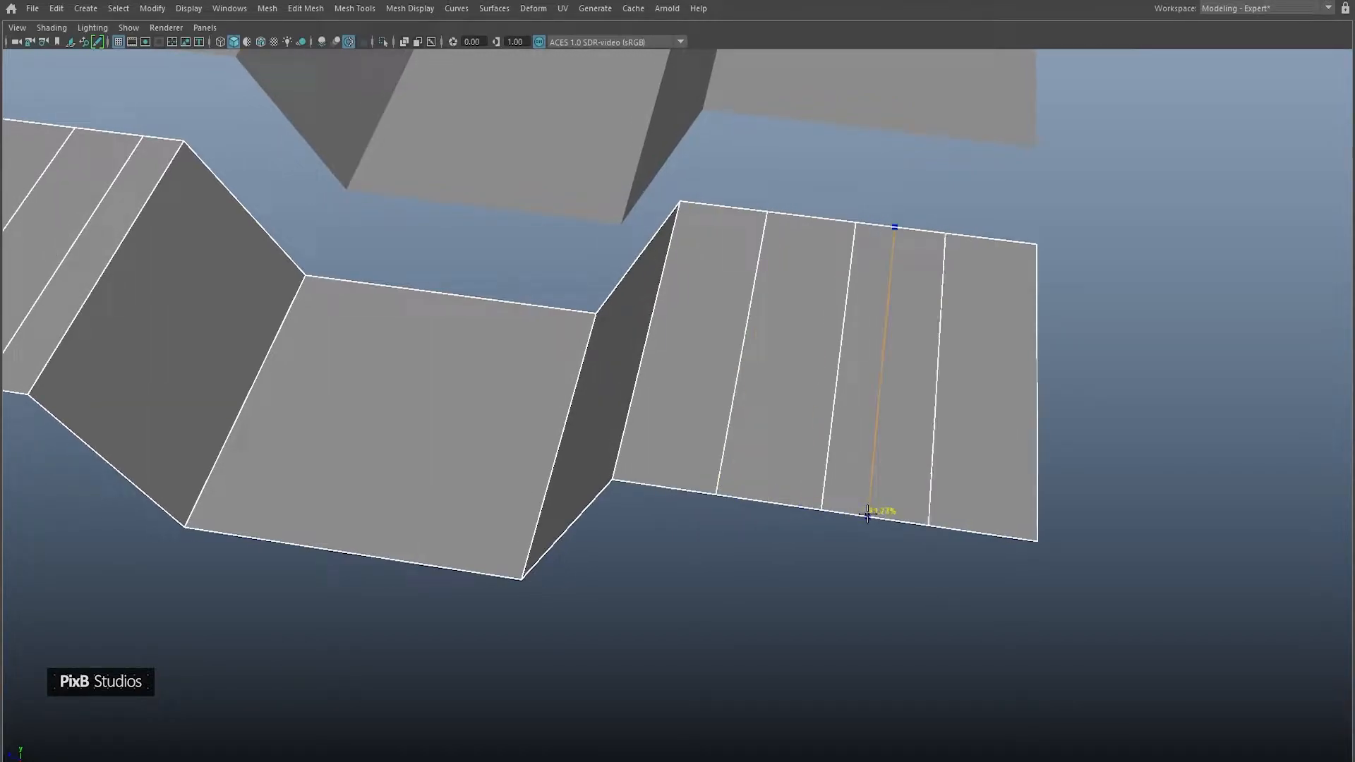
{"action": "middle_click", "coordinate": [1002, 535], "text": "ctrl"}
{"action": "middle_click", "coordinate": [908, 518], "text": "ctrl"}
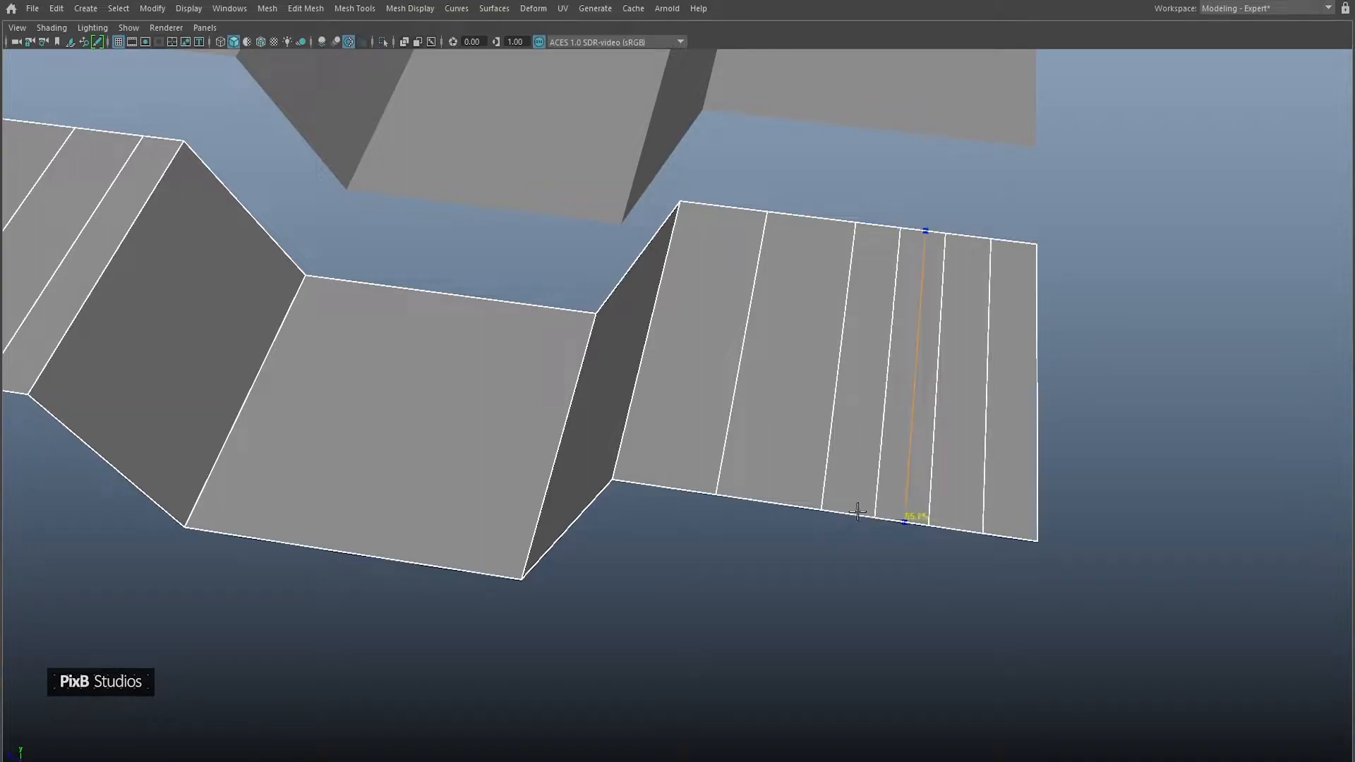
{"action": "middle_click", "coordinate": [808, 502], "text": "ctrl"}
{"action": "middle_click", "coordinate": [690, 485], "text": "ctrl"}
{"action": "left_click_drag", "start_coordinate": [856, 477], "coordinate": [811, 462], "text": "alt"}
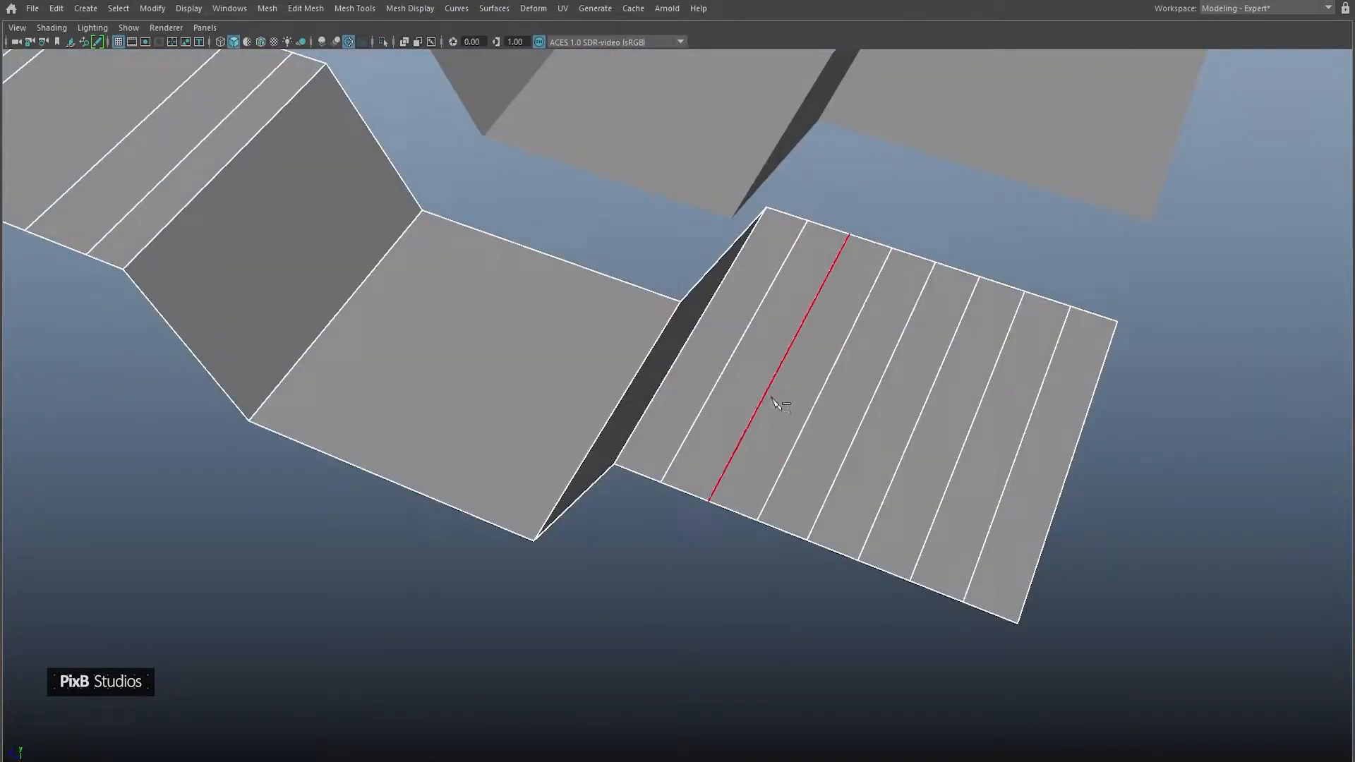
{"action": "right_click_drag", "start_coordinate": [772, 359], "coordinate": [996, 278]}
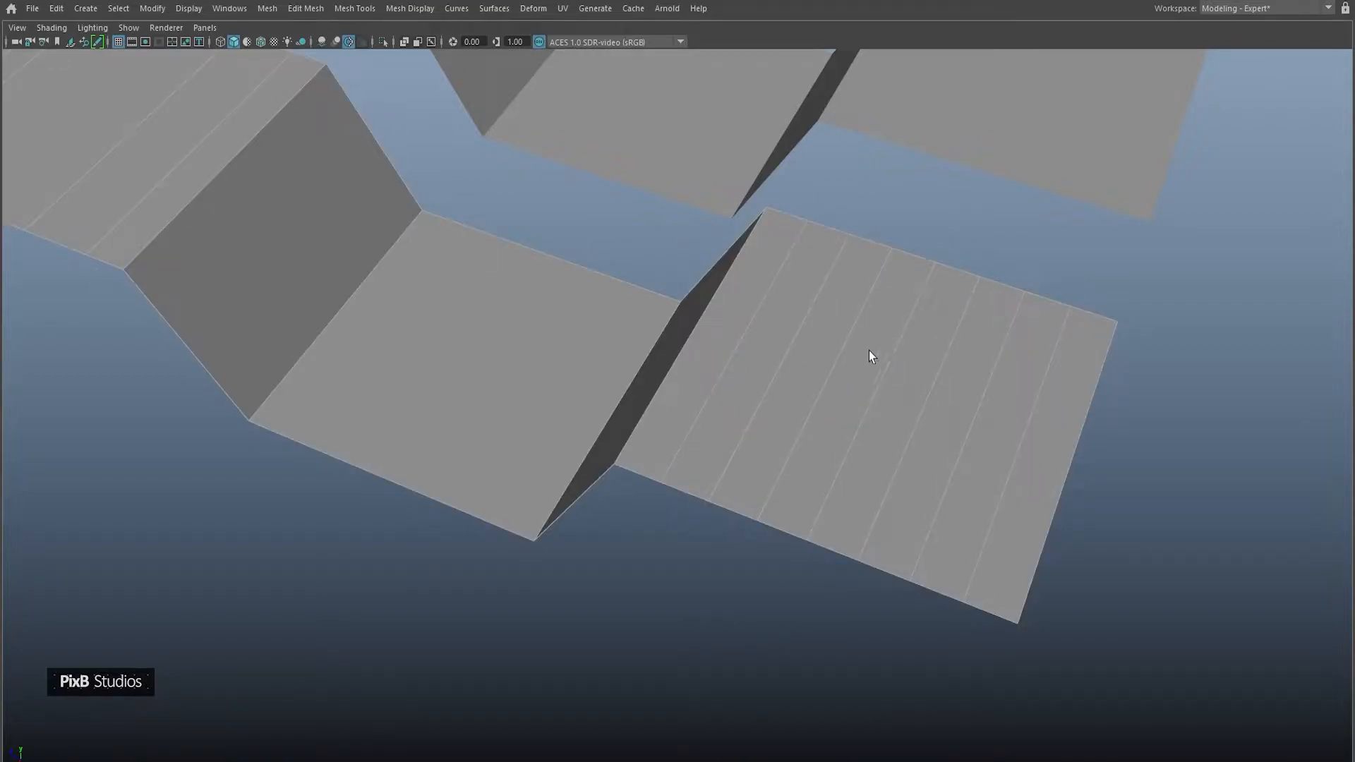
Enable Edge Flow in the Multi-Cut tool settings and minimise the settings window
{"action": "left_click_drag", "start_coordinate": [826, 350], "coordinate": [892, 357], "text": "alt"}
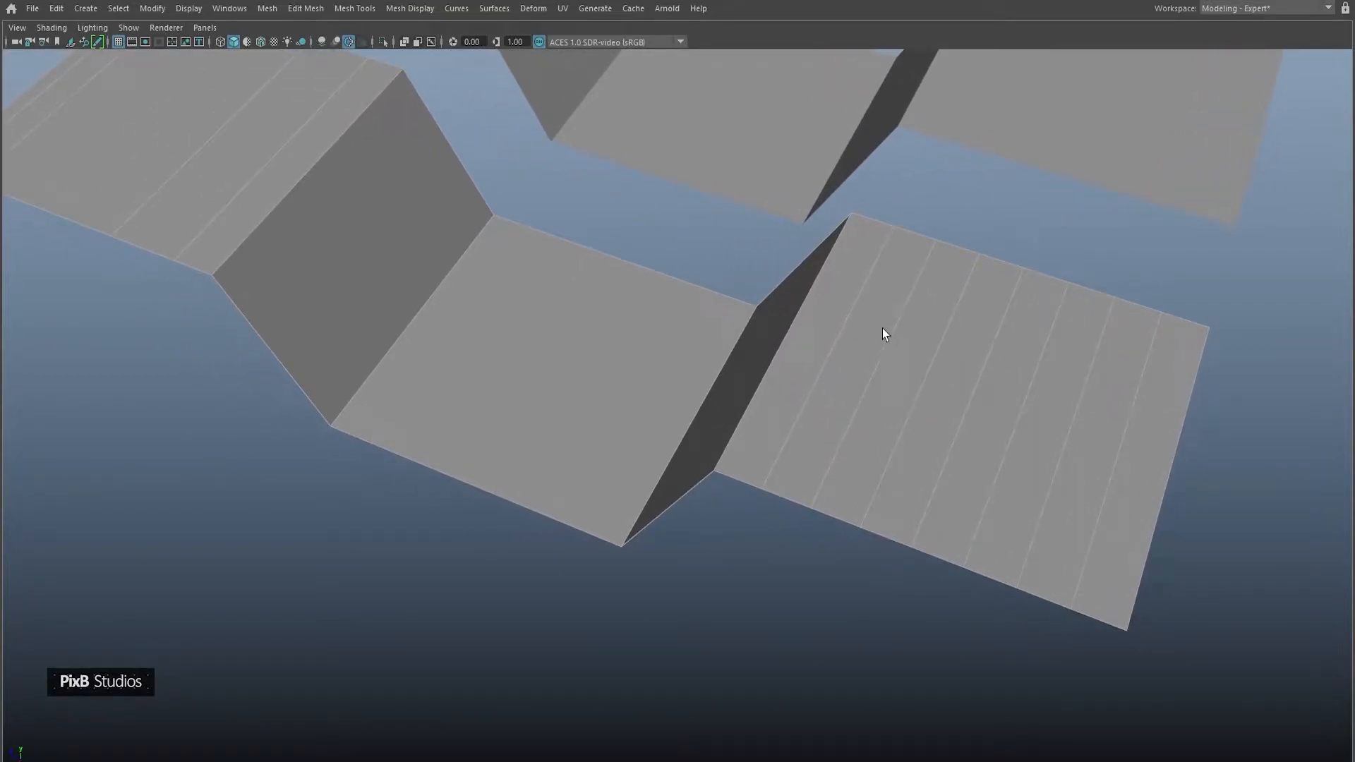
{"action": "right_click_drag", "start_coordinate": [833, 290], "coordinate": [792, 290], "text": "shift"}
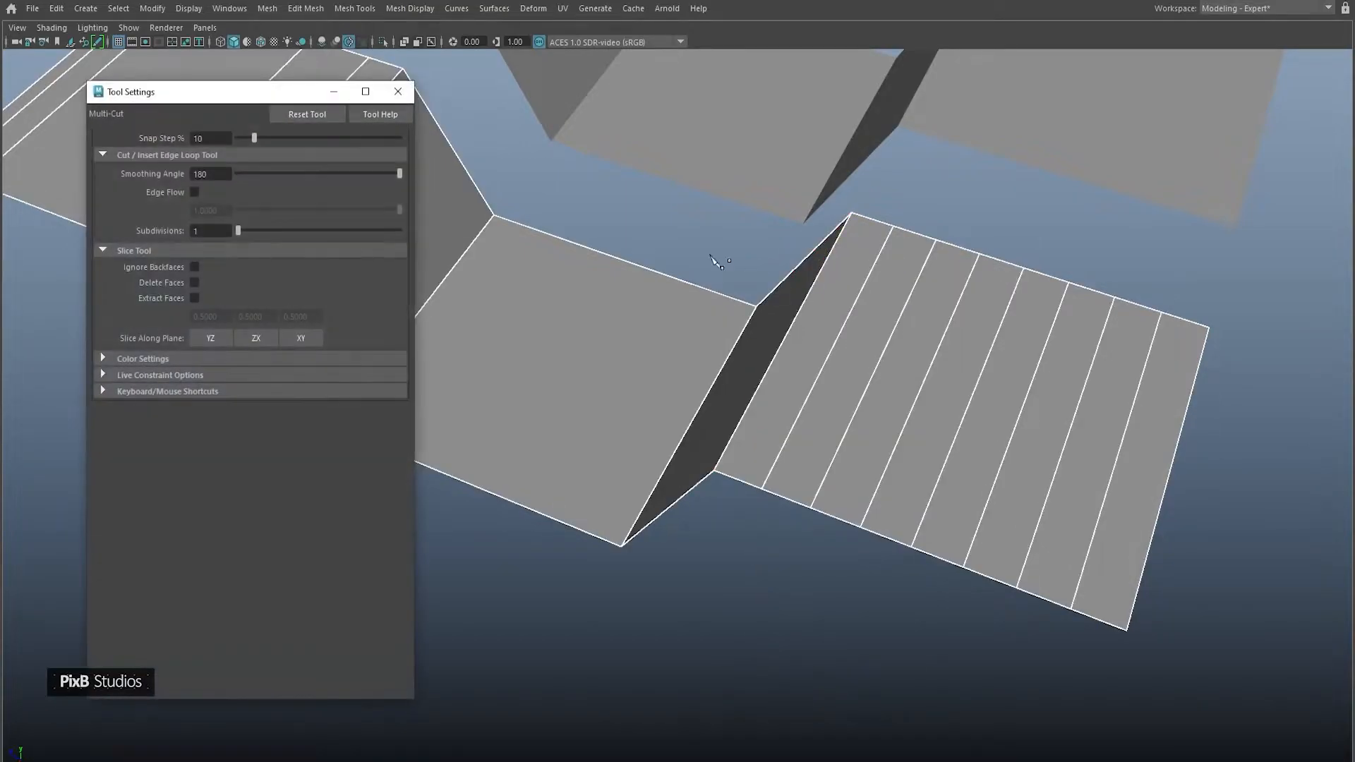
{"action": "left_click", "coordinate": [195, 192]}
{"action": "left_click", "coordinate": [333, 92]}
Insert a centred edge loop with edge flow across the sunken middle panel
{"action": "left_click_drag", "start_coordinate": [466, 227], "coordinate": [496, 213], "text": "alt"}
{"action": "middle_click_drag", "start_coordinate": [521, 273], "coordinate": [601, 244], "text": "alt"}
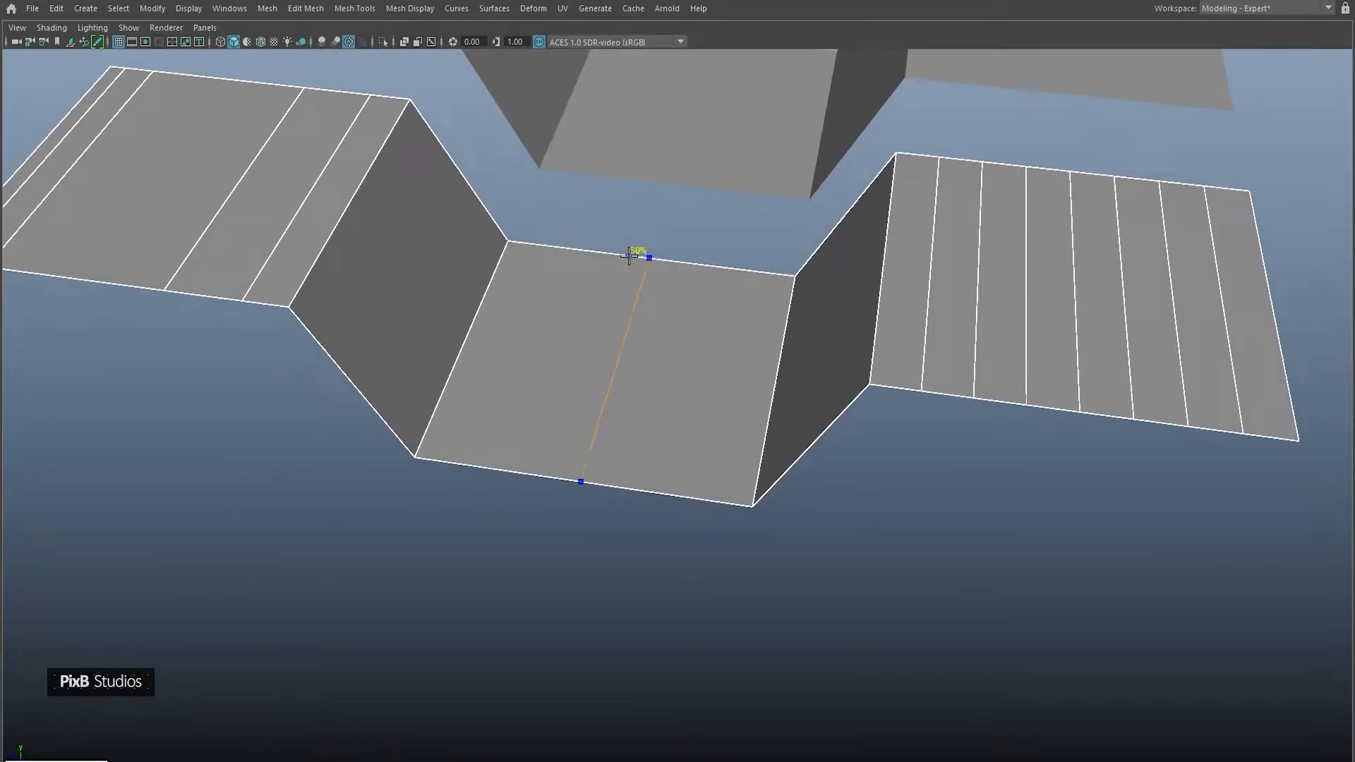
{"action": "left_click", "coordinate": [629, 255], "text": "ctrl+shift"}
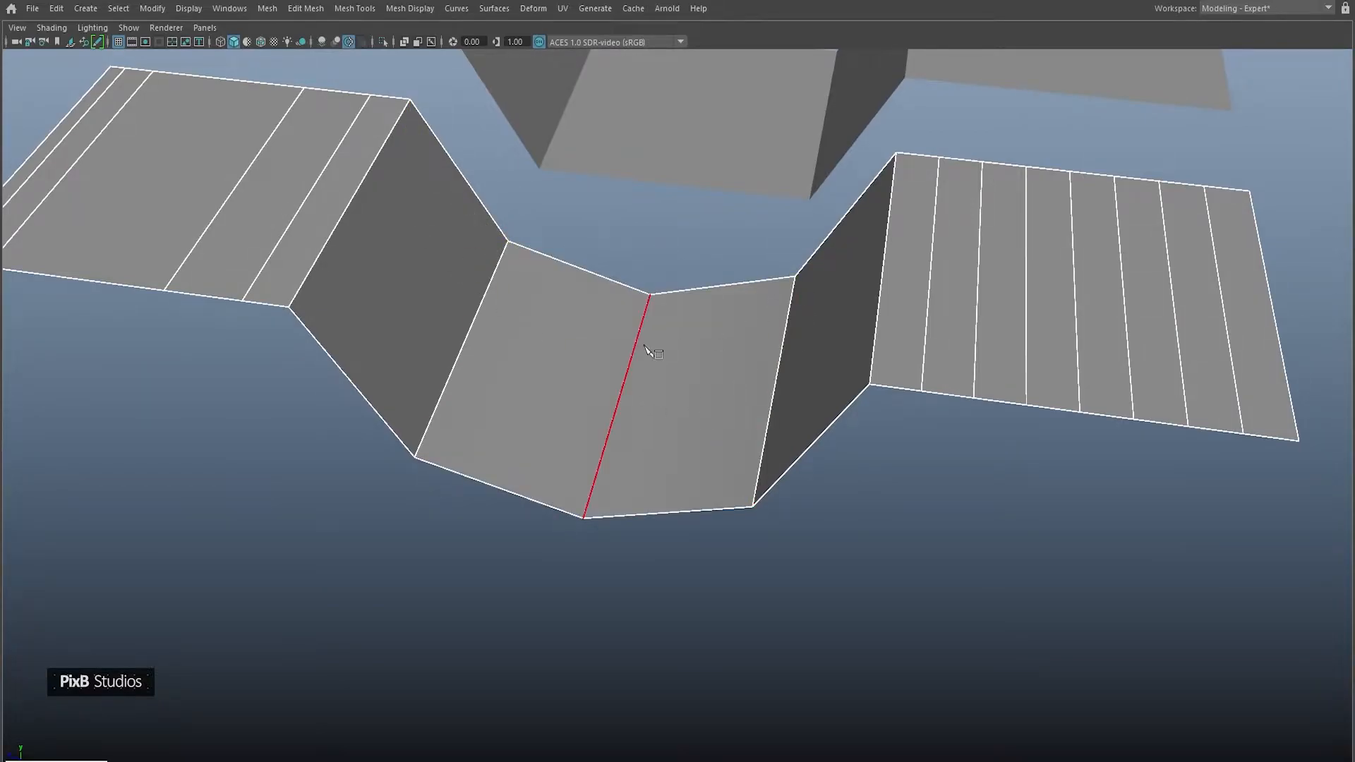
{"action": "left_click_drag", "start_coordinate": [644, 347], "coordinate": [632, 305], "text": "alt"}
{"action": "right_click_drag", "start_coordinate": [632, 305], "coordinate": [673, 402], "text": "alt"}
{"action": "middle_click_drag", "start_coordinate": [674, 402], "coordinate": [721, 383], "text": "alt"}
{"action": "left_click", "coordinate": [615, 480]}
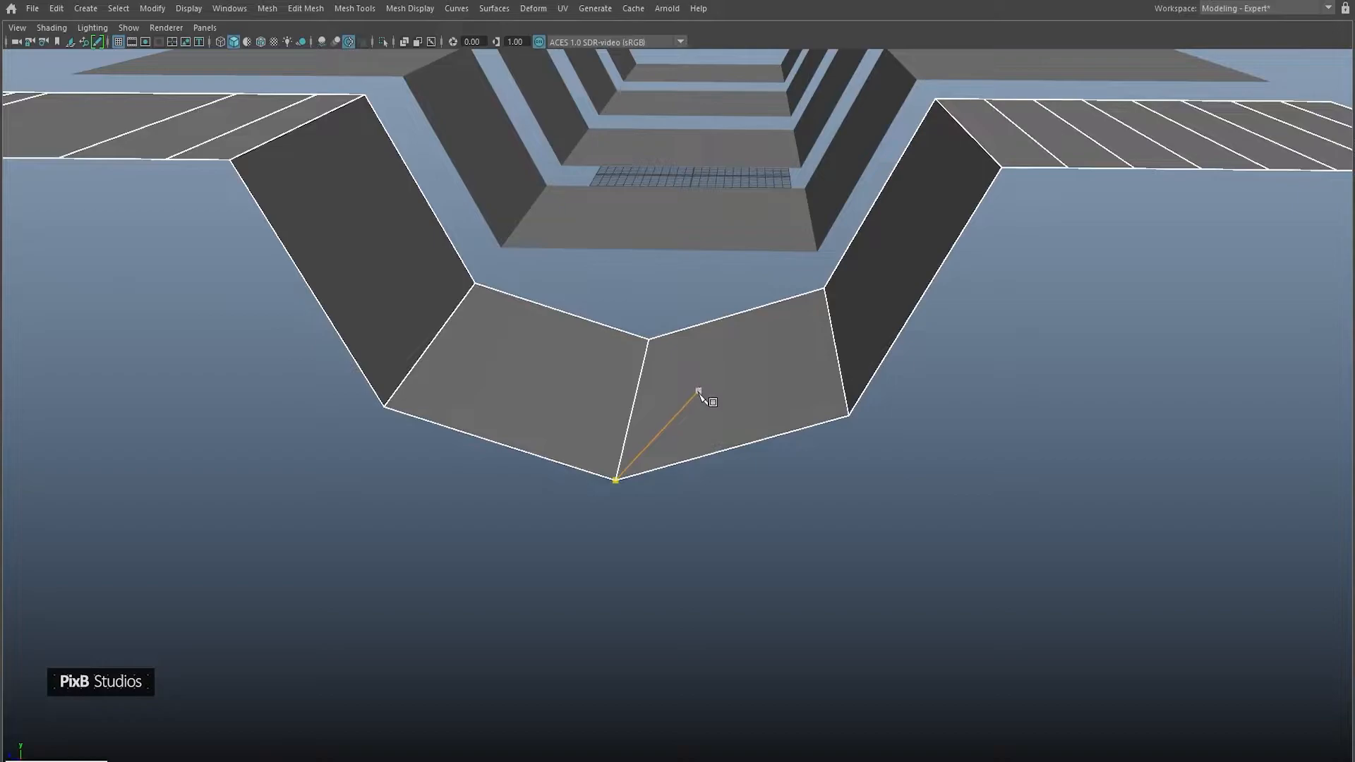
Halve the middle panel's segments repeatedly with centred edge-flow loops until it forms eight curved segments, and return to object mode
{"action": "left_click", "coordinate": [738, 431], "text": "ctrl+shift"}
{"action": "left_click", "coordinate": [565, 443], "text": "ctrl+shift"}
{"action": "left_click", "coordinate": [693, 464], "text": "ctrl+shift"}
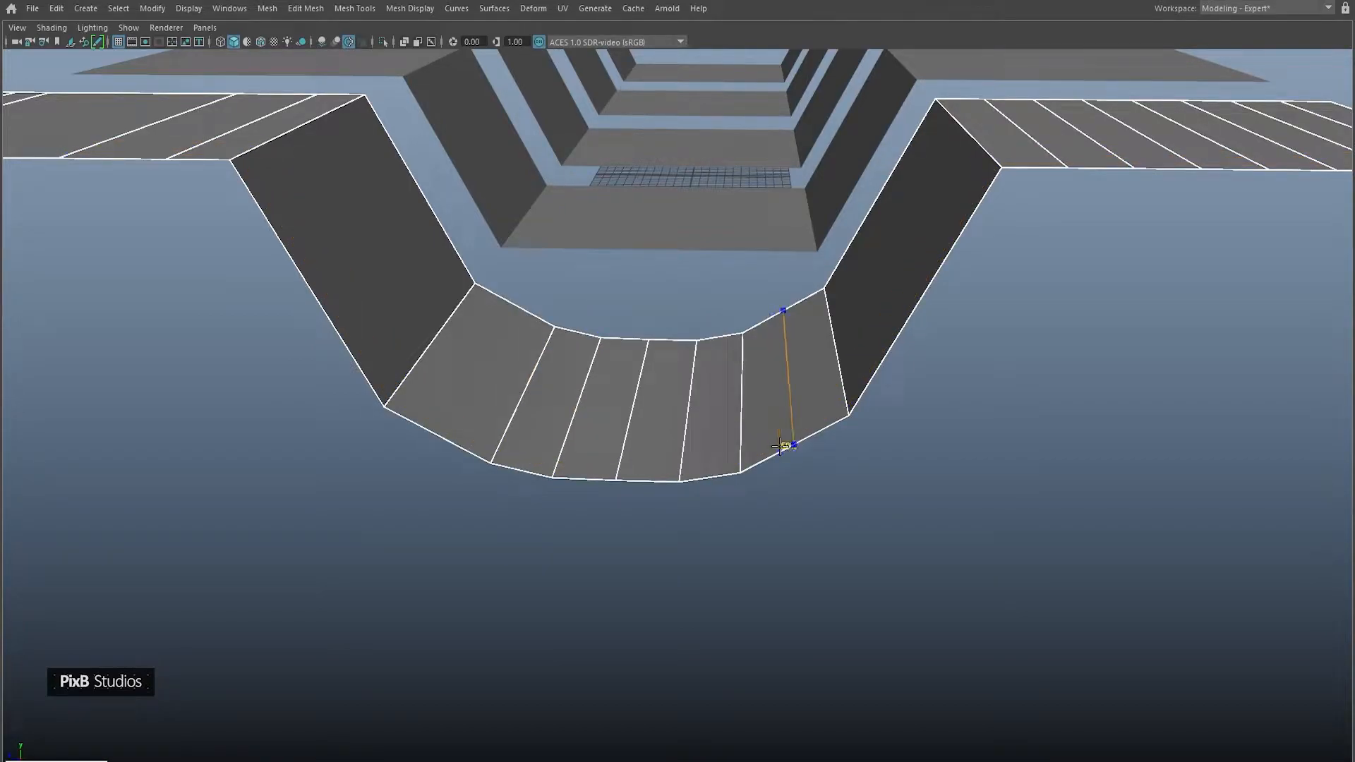
{"action": "left_click", "coordinate": [780, 444], "text": "ctrl+shift"}
{"action": "left_click", "coordinate": [458, 441], "text": "ctrl+shift"}
{"action": "left_click", "coordinate": [491, 464]}
{"action": "right_click_drag", "start_coordinate": [536, 432], "coordinate": [677, 332]}
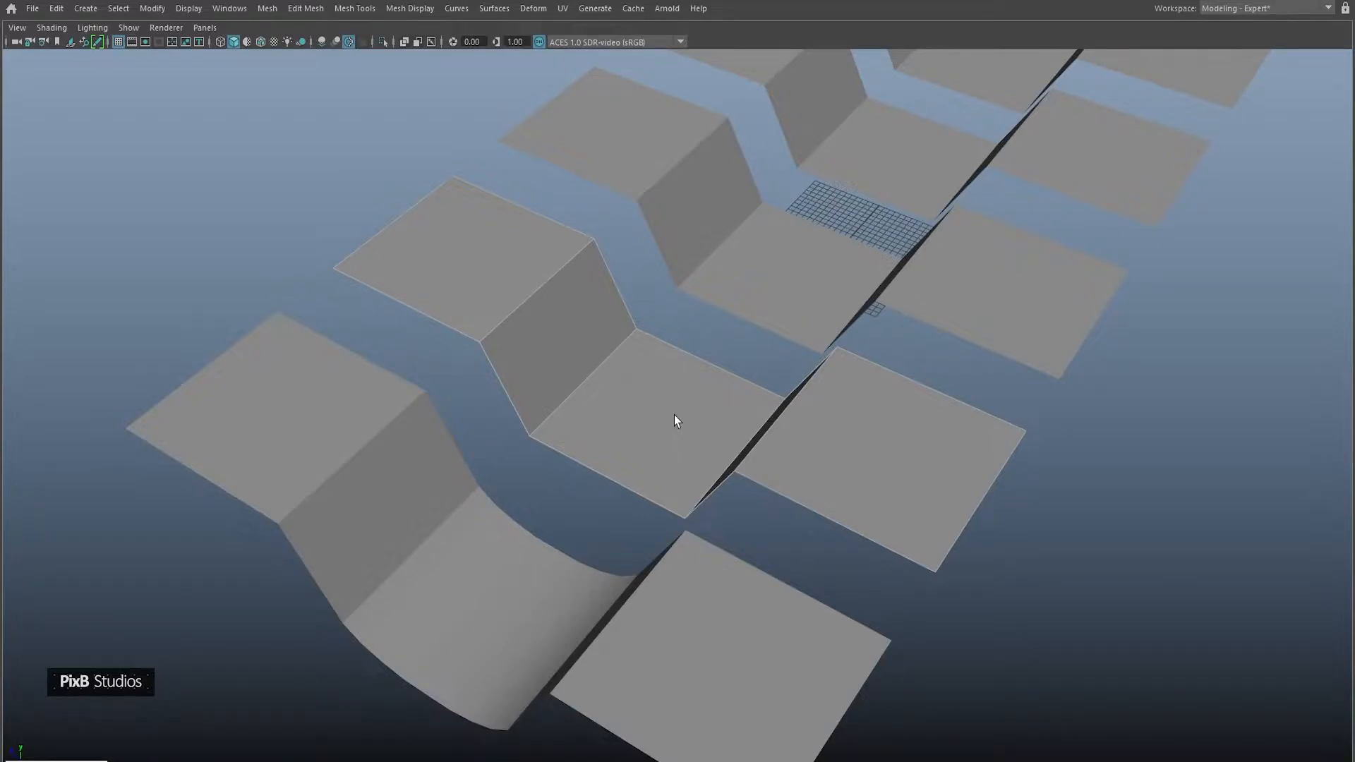
Insert four edge loops across the left raised panel of the next mesh with the Insert Edge Loop Tool
{"action": "right_click_drag", "start_coordinate": [662, 344], "coordinate": [628, 366], "text": "shift"}
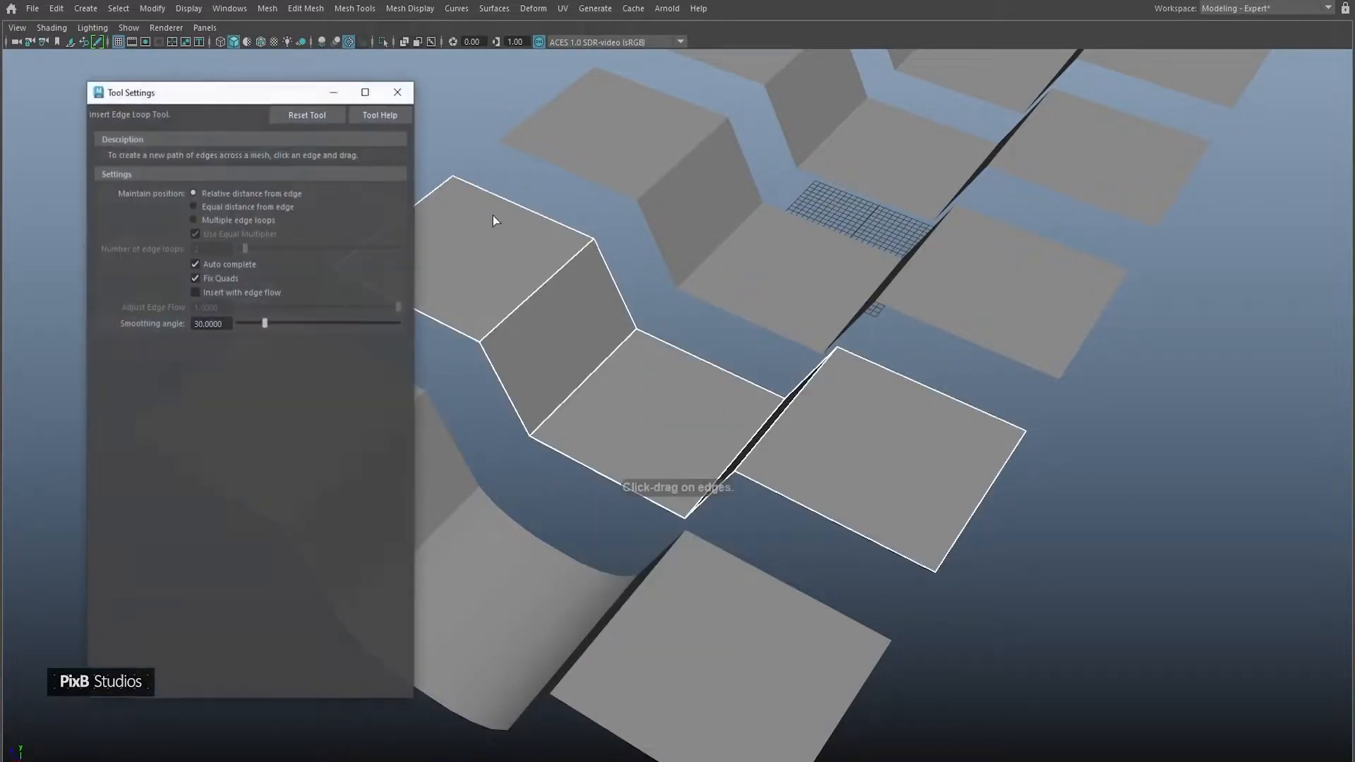
{"action": "left_click", "coordinate": [396, 93]}
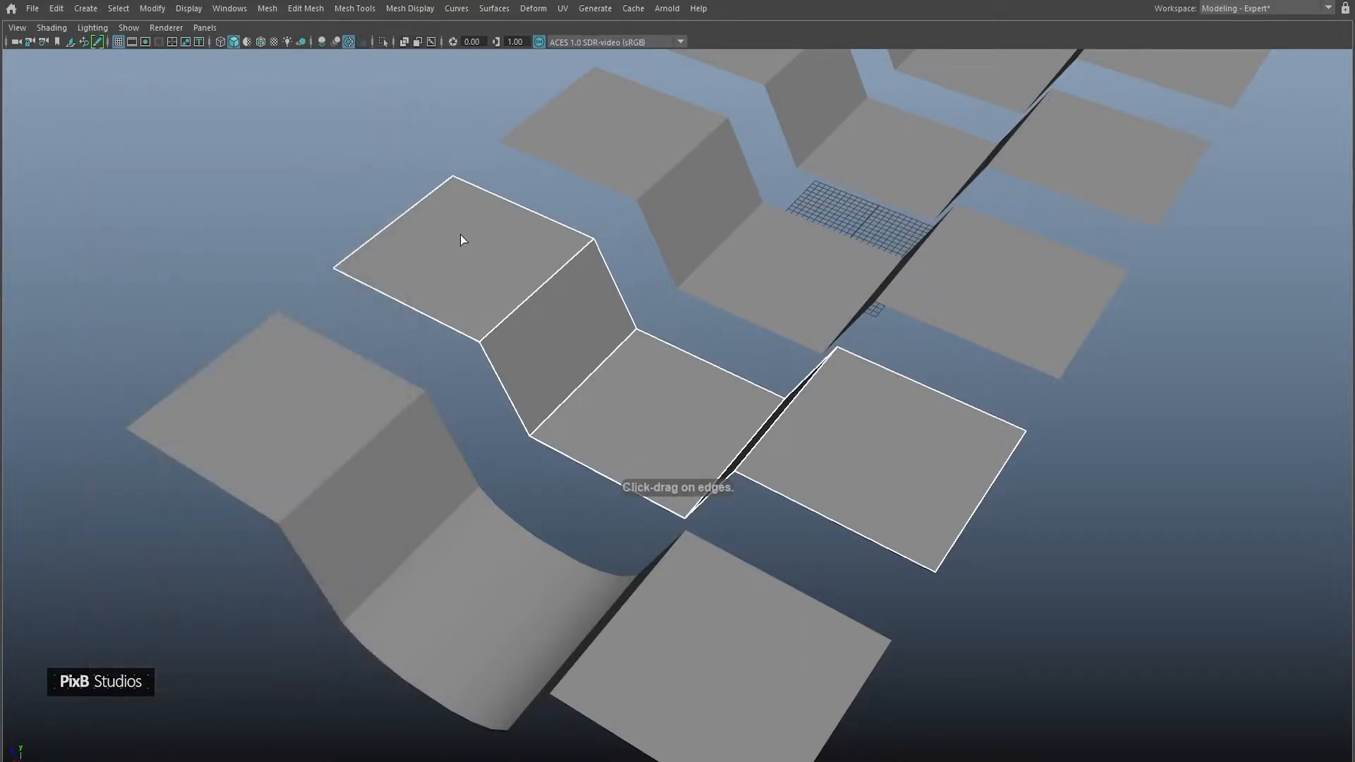
{"action": "scroll", "coordinate": [460, 244], "scroll_direction": "up", "scroll_amount": 4}
{"action": "middle_click_drag", "start_coordinate": [420, 264], "coordinate": [687, 399], "text": "alt"}
{"action": "scroll", "coordinate": [564, 366], "scroll_direction": "up", "scroll_amount": 3}
{"action": "left_click_drag", "start_coordinate": [526, 361], "coordinate": [691, 413], "text": "alt"}
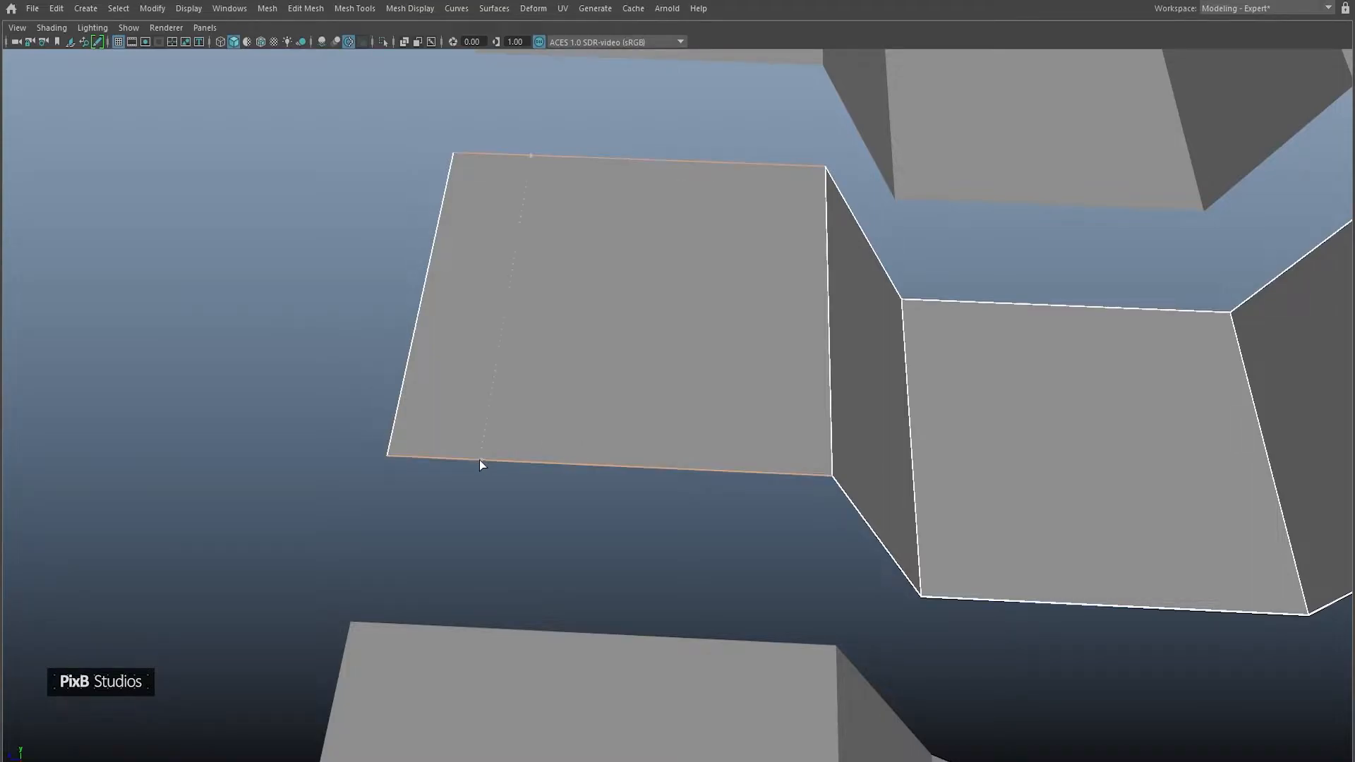
{"action": "left_click", "coordinate": [416, 455], "text": "ctrl"}
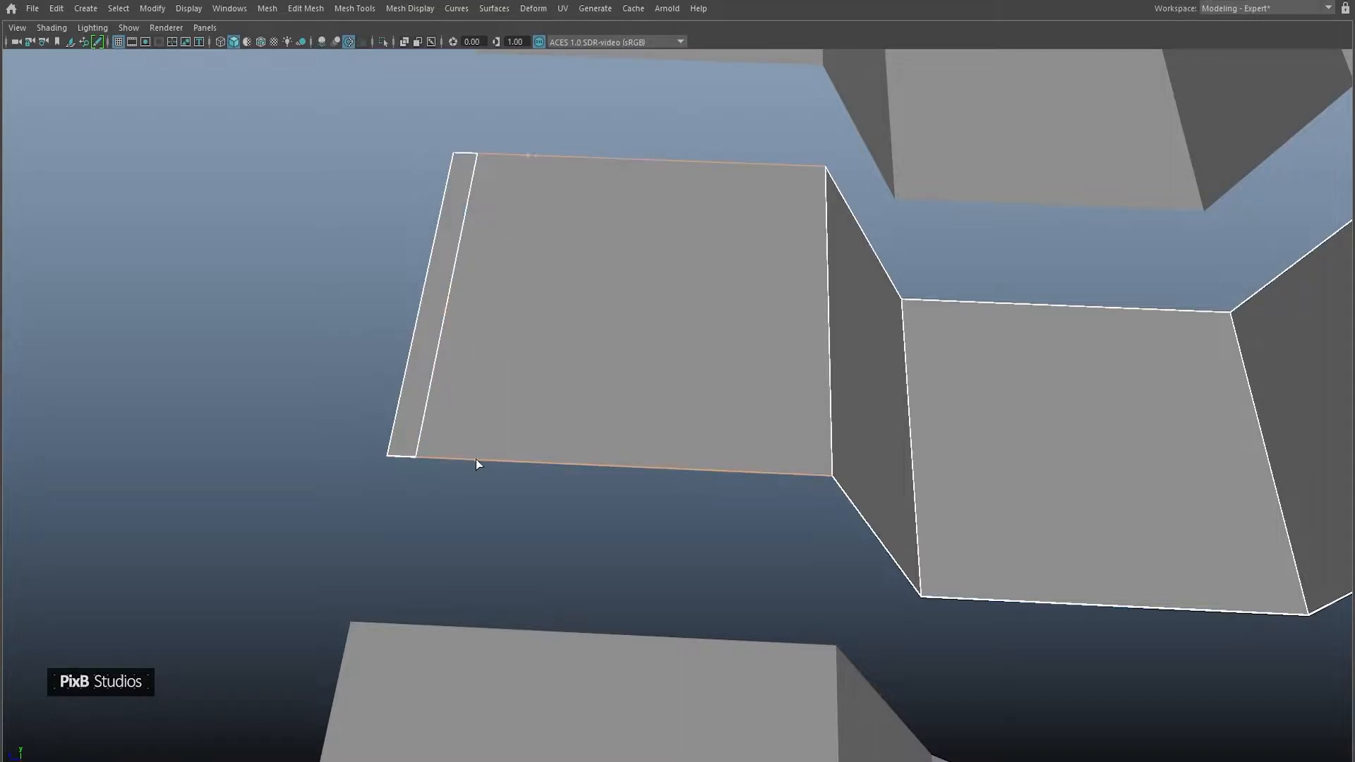
{"action": "left_click", "coordinate": [532, 462], "text": "ctrl"}
{"action": "left_click", "coordinate": [713, 468], "text": "ctrl"}
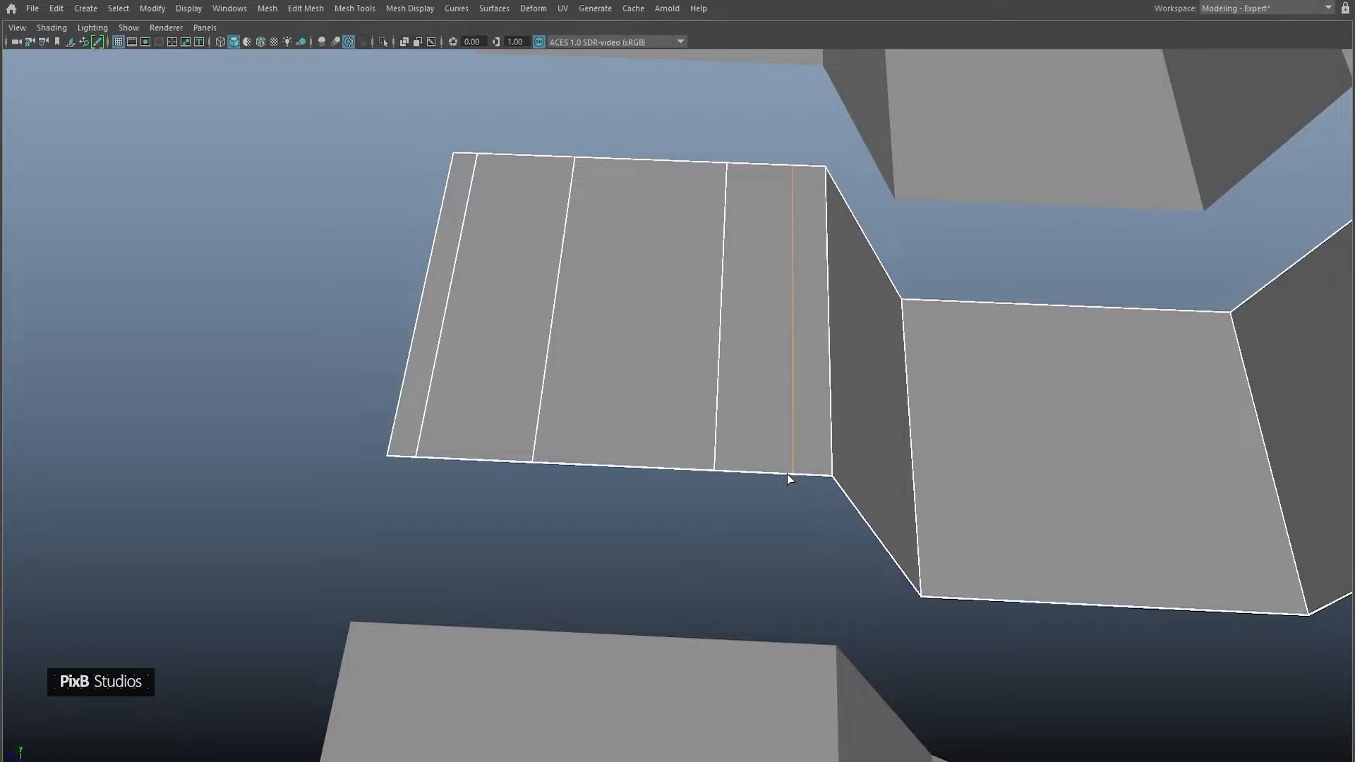
{"action": "right_click_drag", "start_coordinate": [662, 383], "coordinate": [885, 249]}
Set the Insert Edge Loop Tool to multiple edge loops with 10 loops and insert them across the right raised panel
{"action": "left_click_drag", "start_coordinate": [988, 330], "coordinate": [779, 295], "text": "alt"}
{"action": "right_click", "coordinate": [774, 289], "text": "shift"}
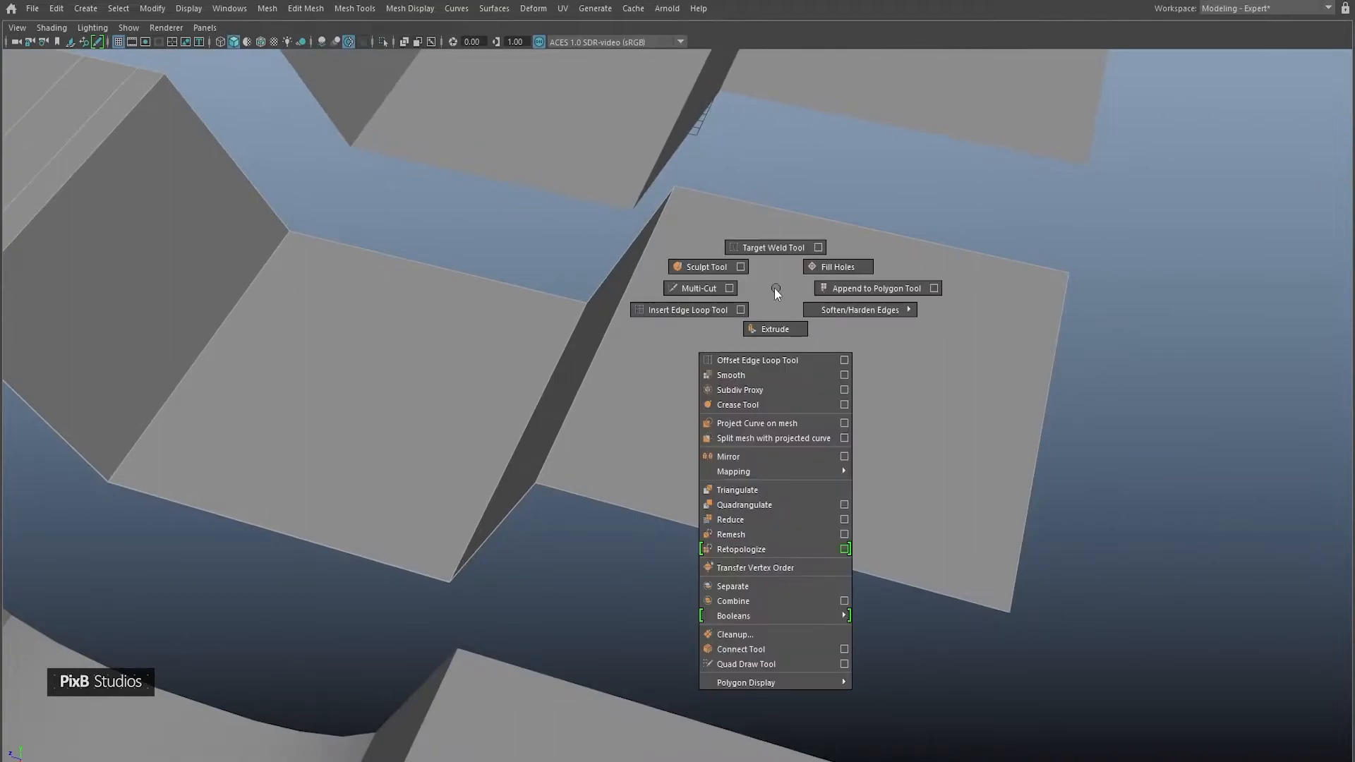
{"action": "left_click", "coordinate": [740, 309]}
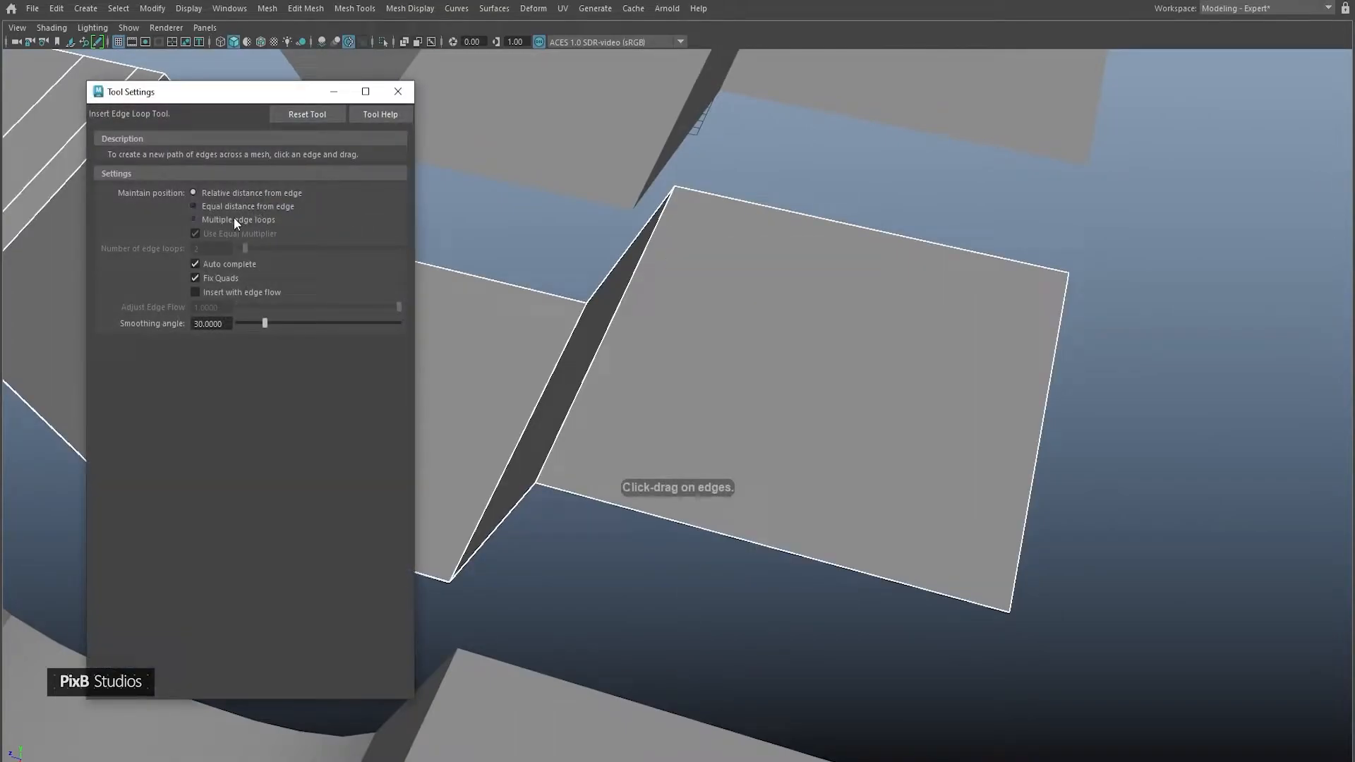
{"action": "left_click", "coordinate": [208, 219]}
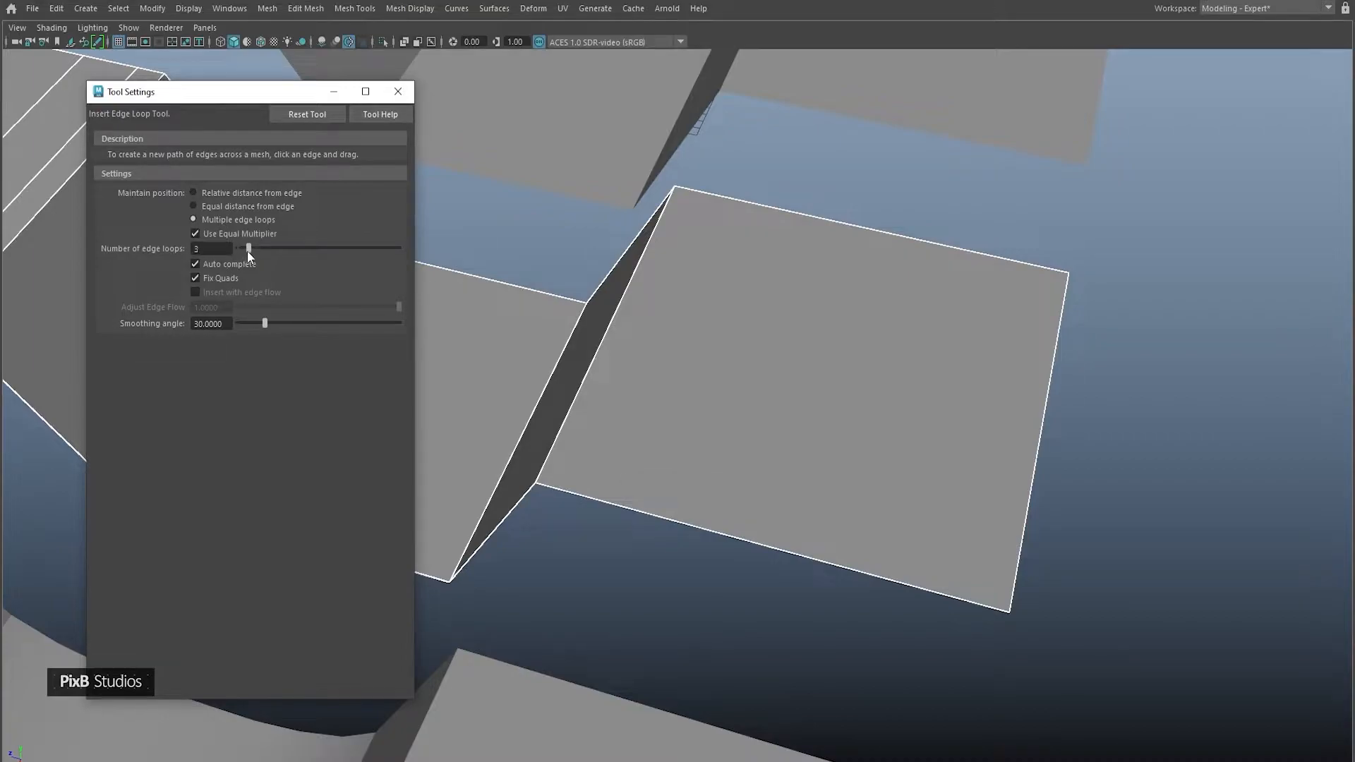
{"action": "left_click_drag", "start_coordinate": [257, 252], "coordinate": [270, 253]}
{"action": "left_click", "coordinate": [944, 244]}
Select every second strip of the right panel, five faces in all, and extrude them downward to form grooves
{"action": "right_click_drag", "start_coordinate": [864, 275], "coordinate": [887, 204]}
{"action": "left_click", "coordinate": [708, 266]}
{"action": "left_click", "coordinate": [764, 293], "text": "shift"}
{"action": "left_click", "coordinate": [838, 338], "text": "shift"}
{"action": "left_click", "coordinate": [902, 368], "text": "shift"}
{"action": "left_click", "coordinate": [981, 395], "text": "shift"}
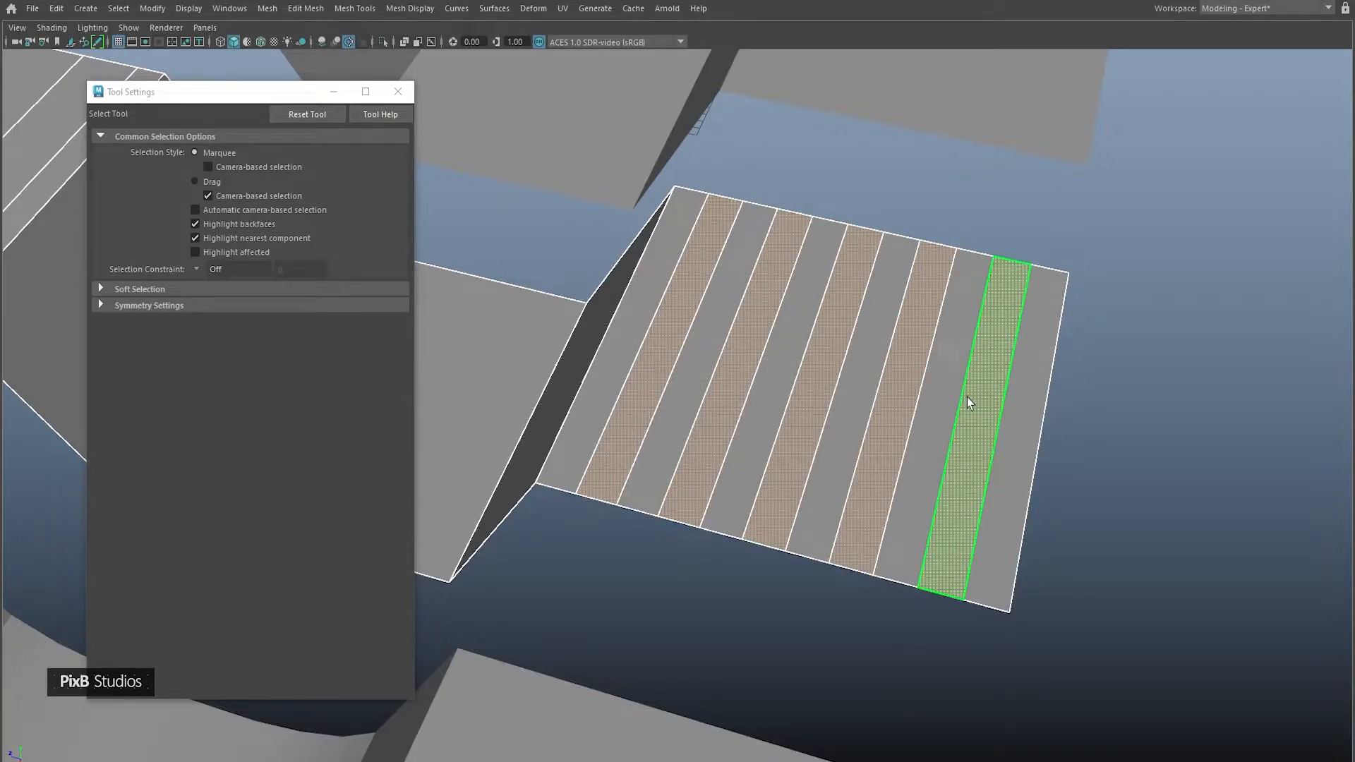
{"action": "key", "text": "w"}
{"action": "left_click_drag", "start_coordinate": [887, 369], "coordinate": [819, 395], "text": "alt"}
{"action": "left_click_drag", "start_coordinate": [629, 496], "coordinate": [626, 508], "text": "alt"}
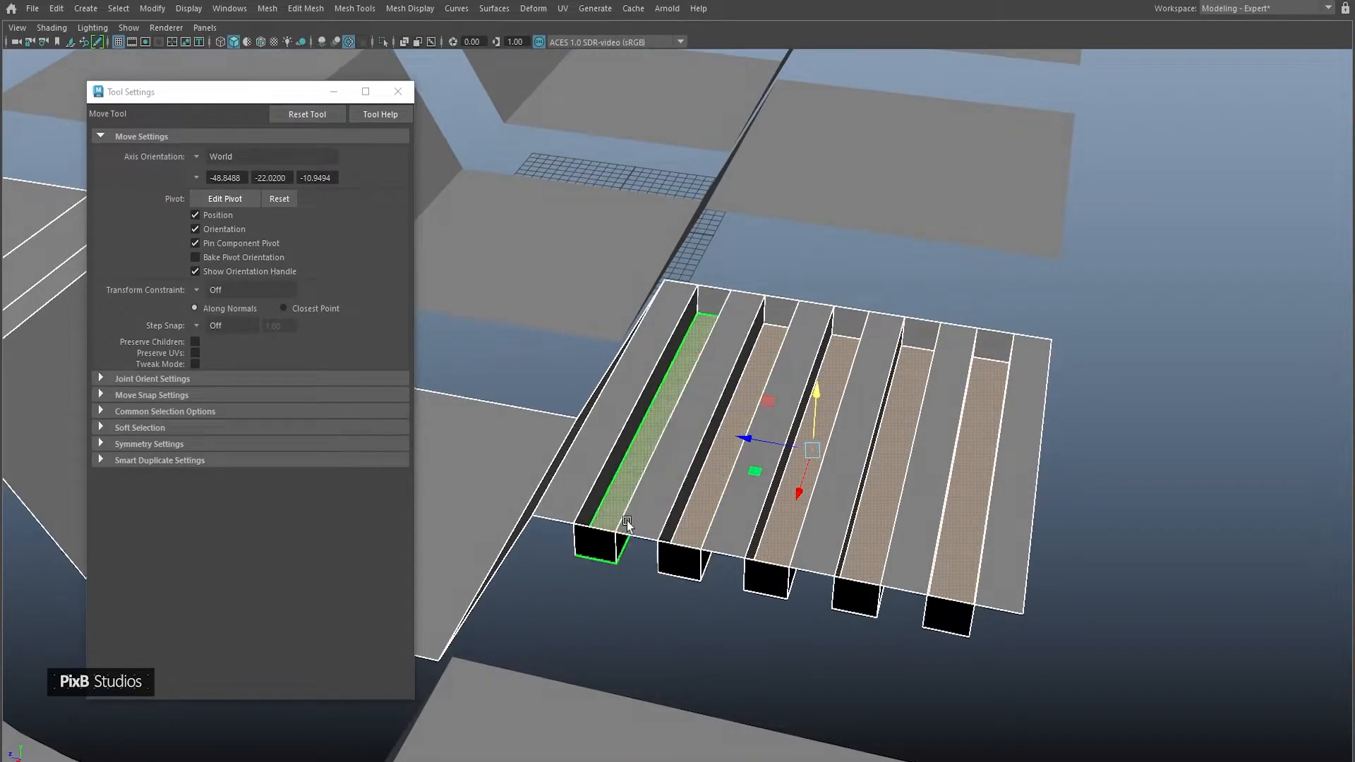
Delete the vertical end faces of the grooves at both ends of the right panel and check the shape in smooth preview
{"action": "key", "text": "3"}
{"action": "right_click_drag", "start_coordinate": [696, 357], "coordinate": [699, 413]}
{"action": "left_click_drag", "start_coordinate": [712, 271], "coordinate": [985, 333]}
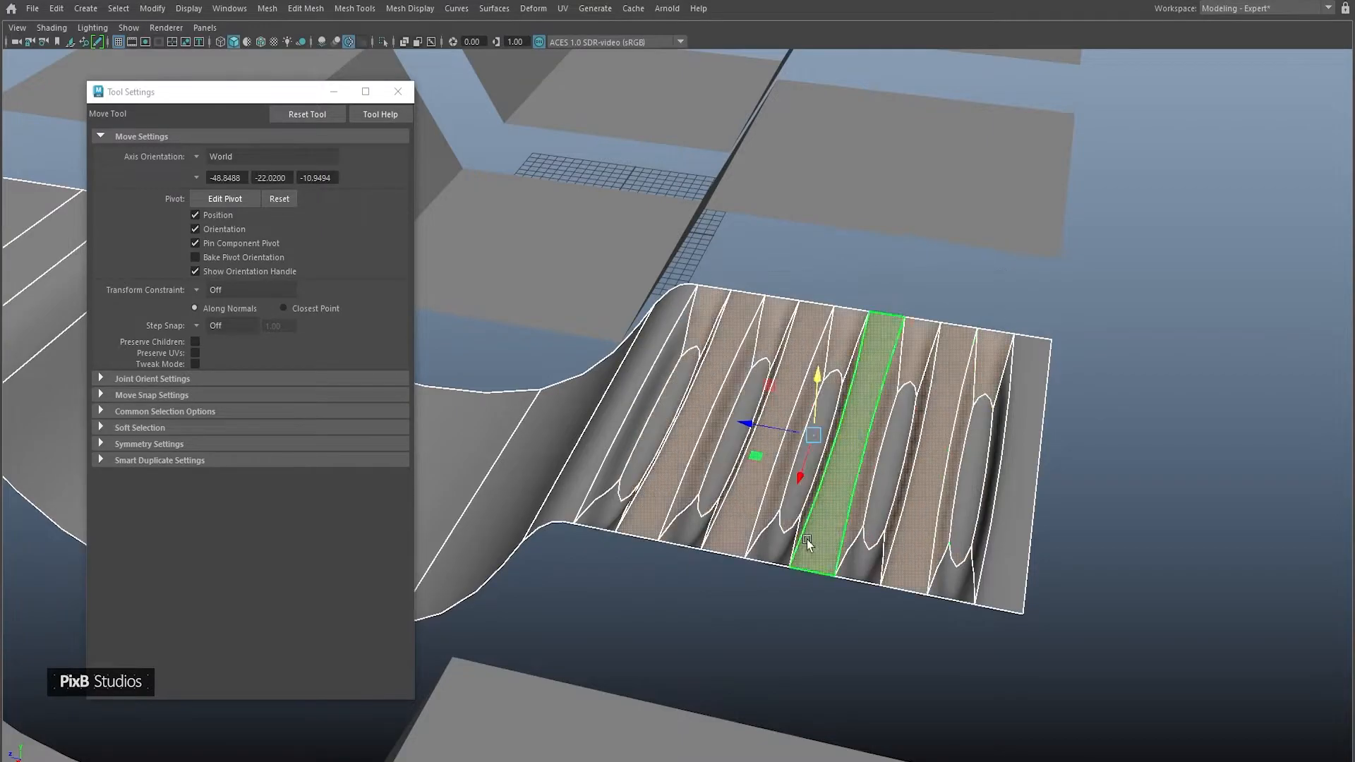
{"action": "left_click_drag", "start_coordinate": [838, 504], "coordinate": [910, 529], "text": "alt"}
{"action": "left_click_drag", "start_coordinate": [600, 450], "coordinate": [944, 515], "text": "ctrl+shift"}
{"action": "left_click_drag", "start_coordinate": [550, 64], "coordinate": [890, 111], "text": "ctrl+shift"}
{"action": "key", "text": "1"}
{"action": "left_click_drag", "start_coordinate": [500, 255], "coordinate": [1086, 274], "text": "ctrl"}
{"action": "key", "text": "Delete"}
{"action": "key", "text": "3"}
{"action": "left_click_drag", "start_coordinate": [997, 182], "coordinate": [903, 379], "text": "alt"}
{"action": "left_click", "coordinate": [904, 378]}
{"action": "key", "text": "1"}
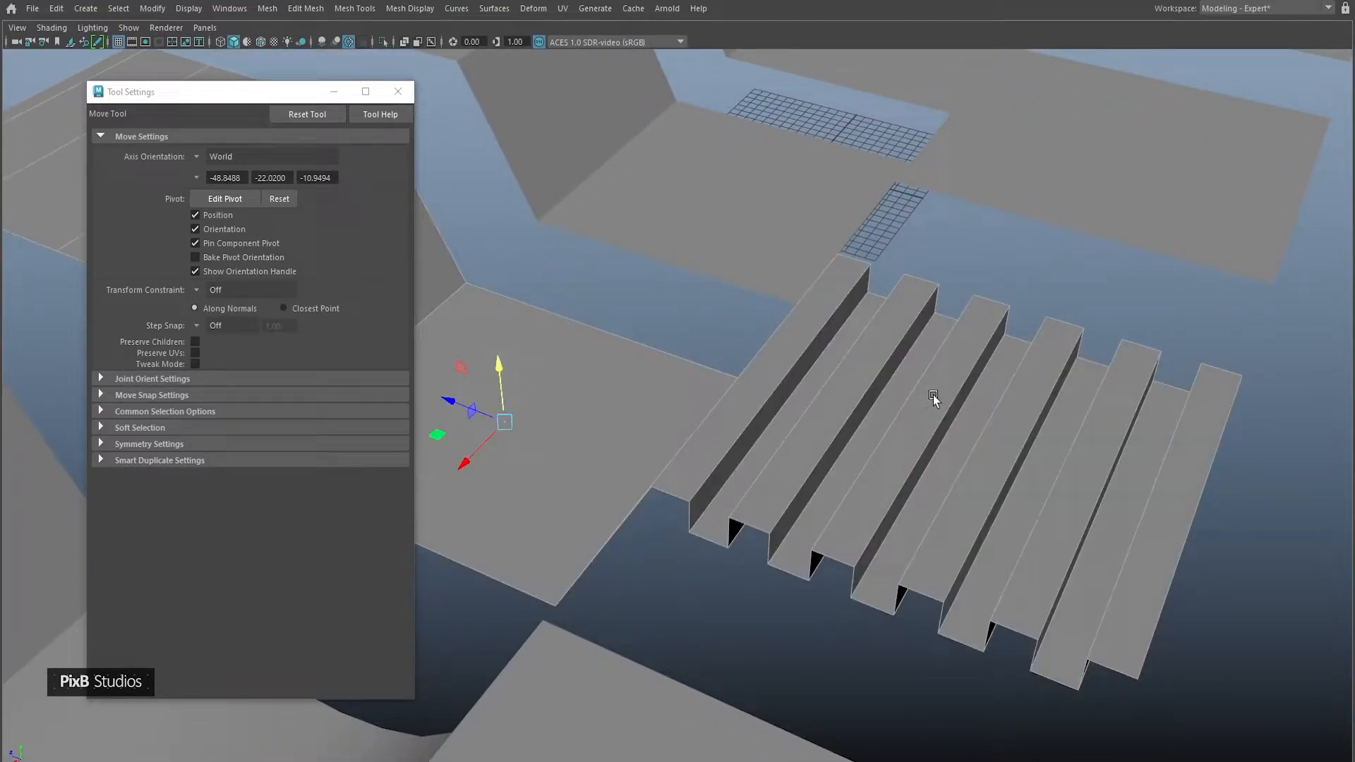
Reset the Insert Edge Loop Tool settings and enable Insert with edge flow
{"action": "middle_click_drag", "start_coordinate": [829, 446], "coordinate": [899, 427], "text": "alt"}
{"action": "left_click", "coordinate": [334, 90]}
{"action": "middle_click_drag", "start_coordinate": [645, 357], "coordinate": [933, 373], "text": "alt"}
{"action": "left_click_drag", "start_coordinate": [933, 372], "coordinate": [853, 338], "text": "alt"}
{"action": "right_click_drag", "start_coordinate": [732, 232], "coordinate": [700, 258], "text": "shift"}
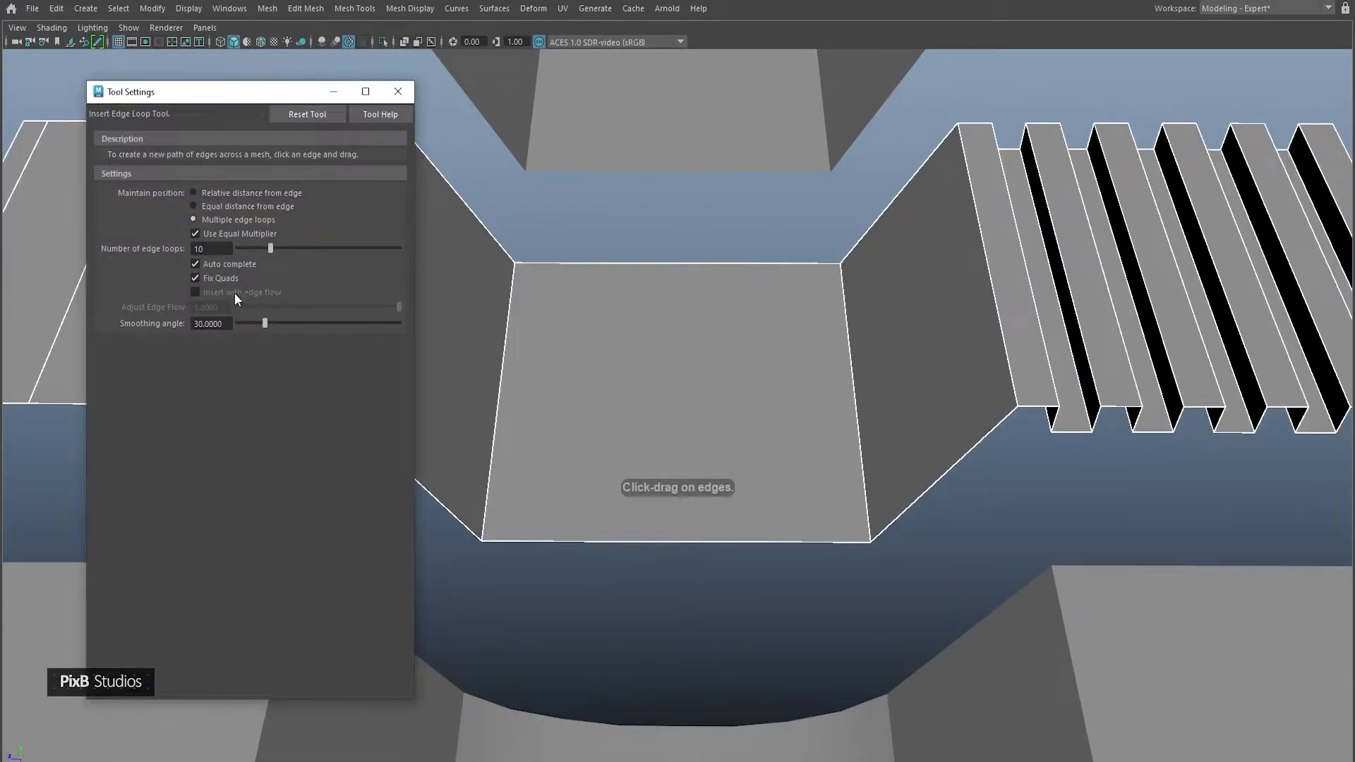
{"action": "left_click", "coordinate": [306, 115]}
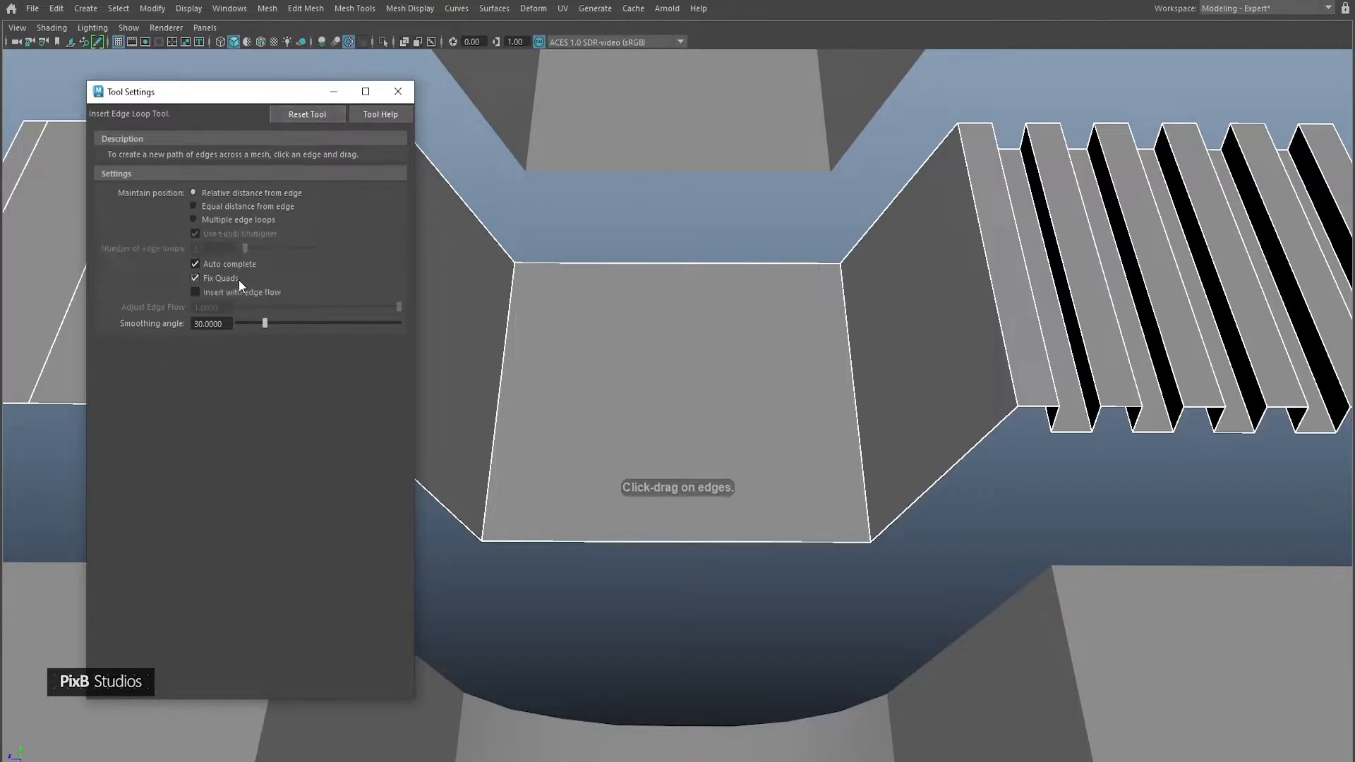
{"action": "left_click", "coordinate": [236, 291]}
{"action": "left_click", "coordinate": [335, 92]}
Insert three edge-flow loops across the sunken middle panel to divide it into four curved segments
{"action": "left_click_drag", "start_coordinate": [578, 427], "coordinate": [677, 468], "text": "alt"}
{"action": "left_click", "coordinate": [656, 462]}
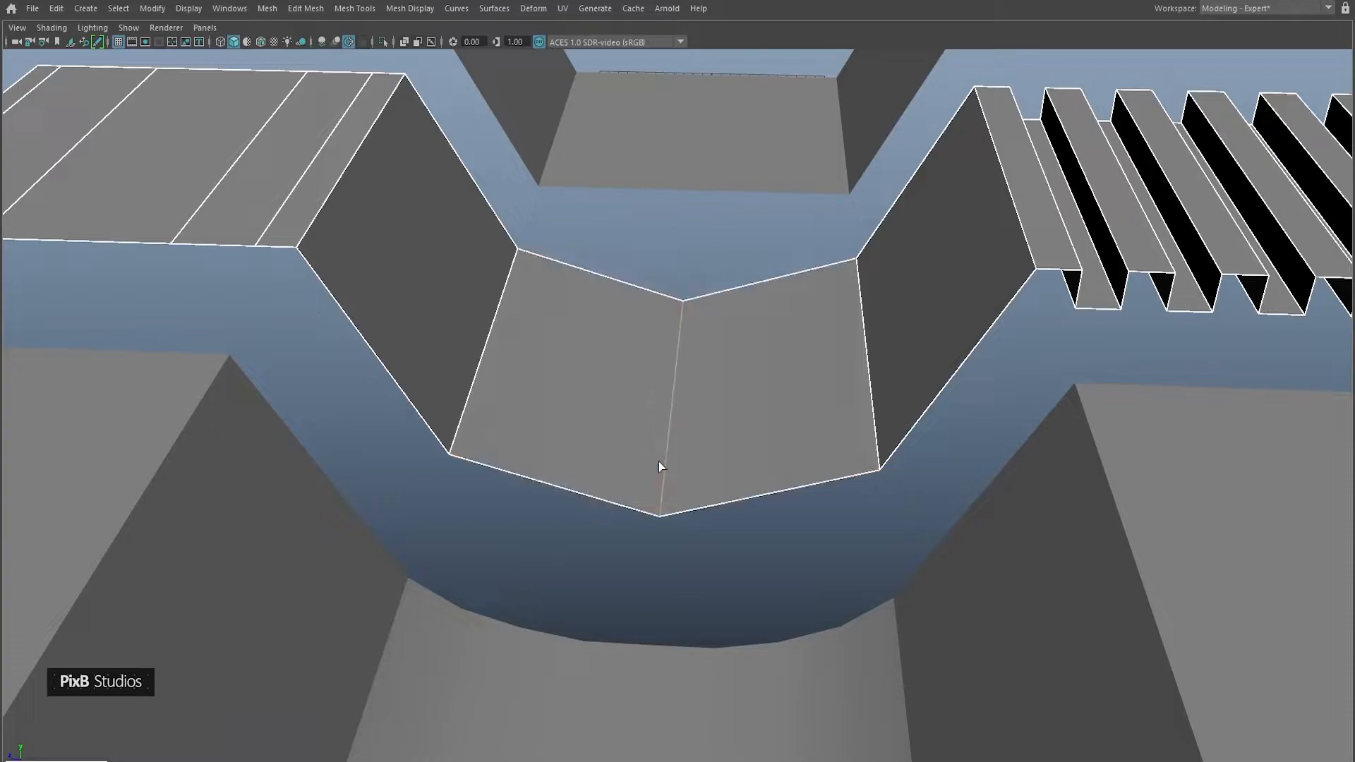
{"action": "left_click", "coordinate": [555, 483]}
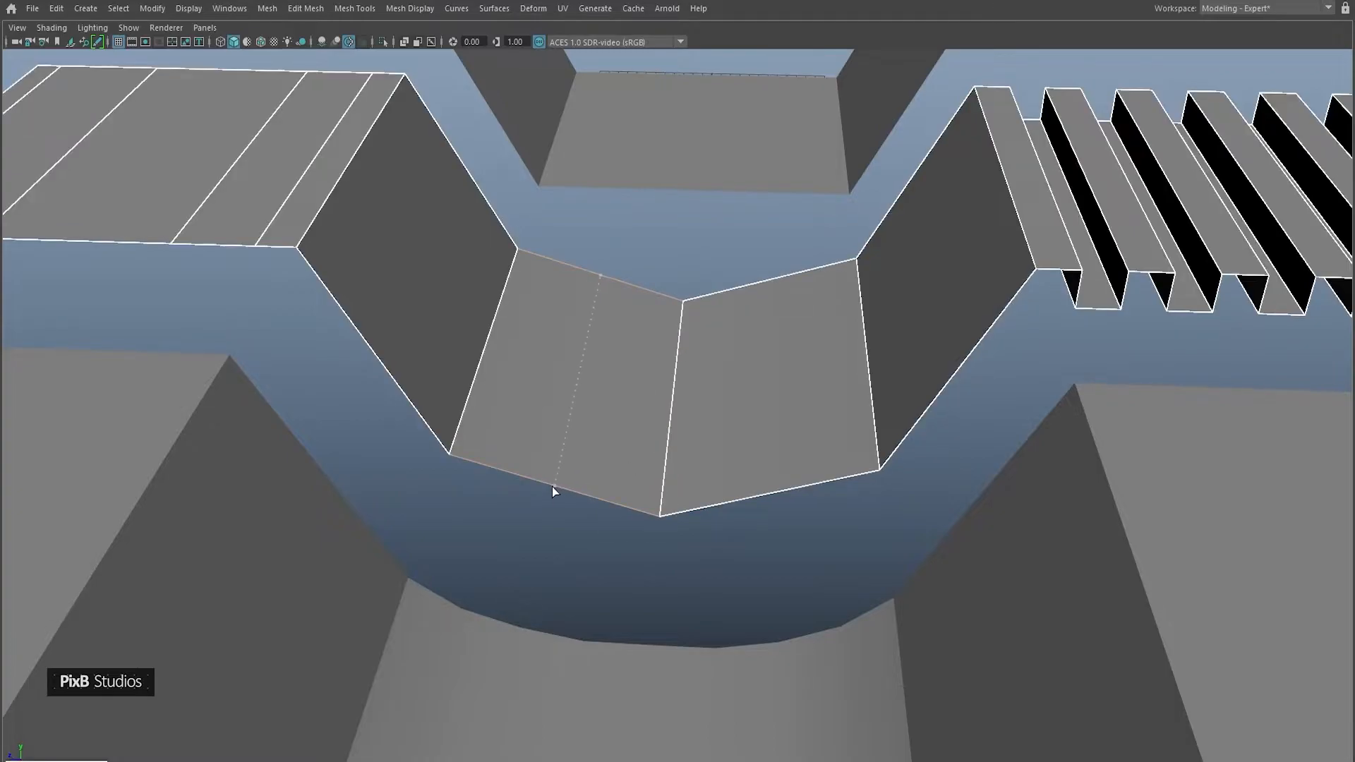
{"action": "left_click", "coordinate": [760, 496]}
Halve each of the middle panel's four curved segments with another edge-flow loop
{"action": "left_click_drag", "start_coordinate": [759, 524], "coordinate": [801, 394], "text": "alt"}
{"action": "left_click", "coordinate": [799, 377]}
{"action": "left_click", "coordinate": [637, 368]}
{"action": "left_click", "coordinate": [540, 343]}
{"action": "left_click_drag", "start_coordinate": [540, 343], "coordinate": [560, 411], "text": "alt"}
{"action": "left_click", "coordinate": [916, 404]}
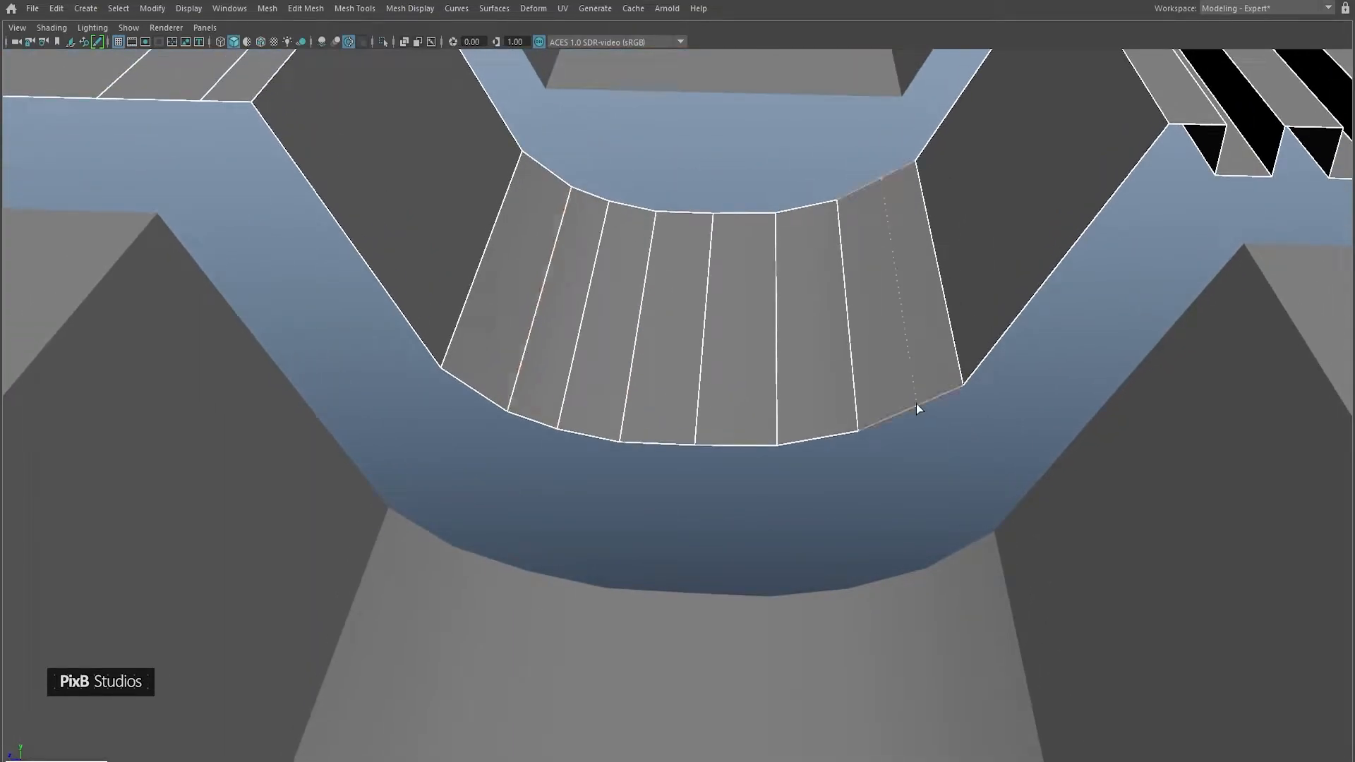
Open the Insert Edge Loop Tool settings and set Maintain position to Multiple edge loops
{"action": "left_click_drag", "start_coordinate": [916, 403], "coordinate": [827, 410], "text": "alt"}
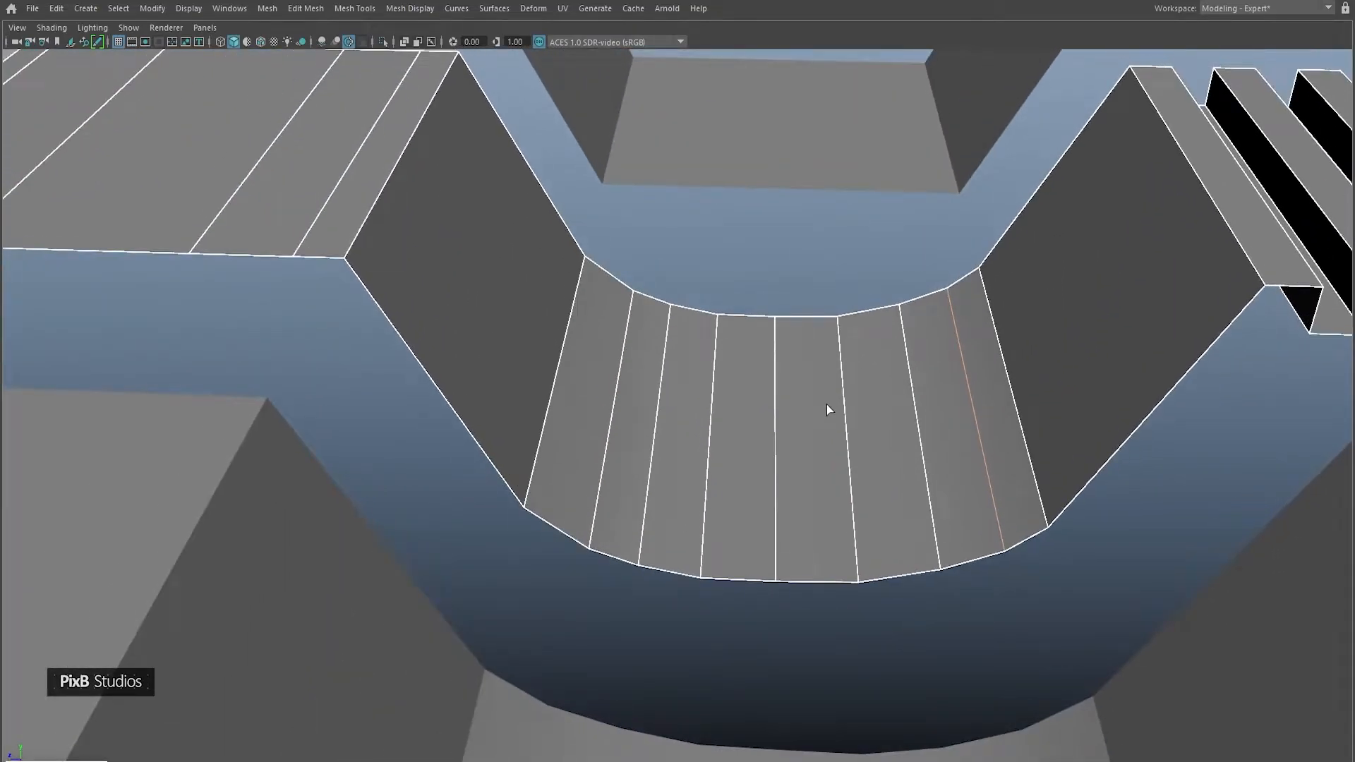
{"action": "scroll", "coordinate": [827, 404], "scroll_direction": "down", "scroll_amount": 3}
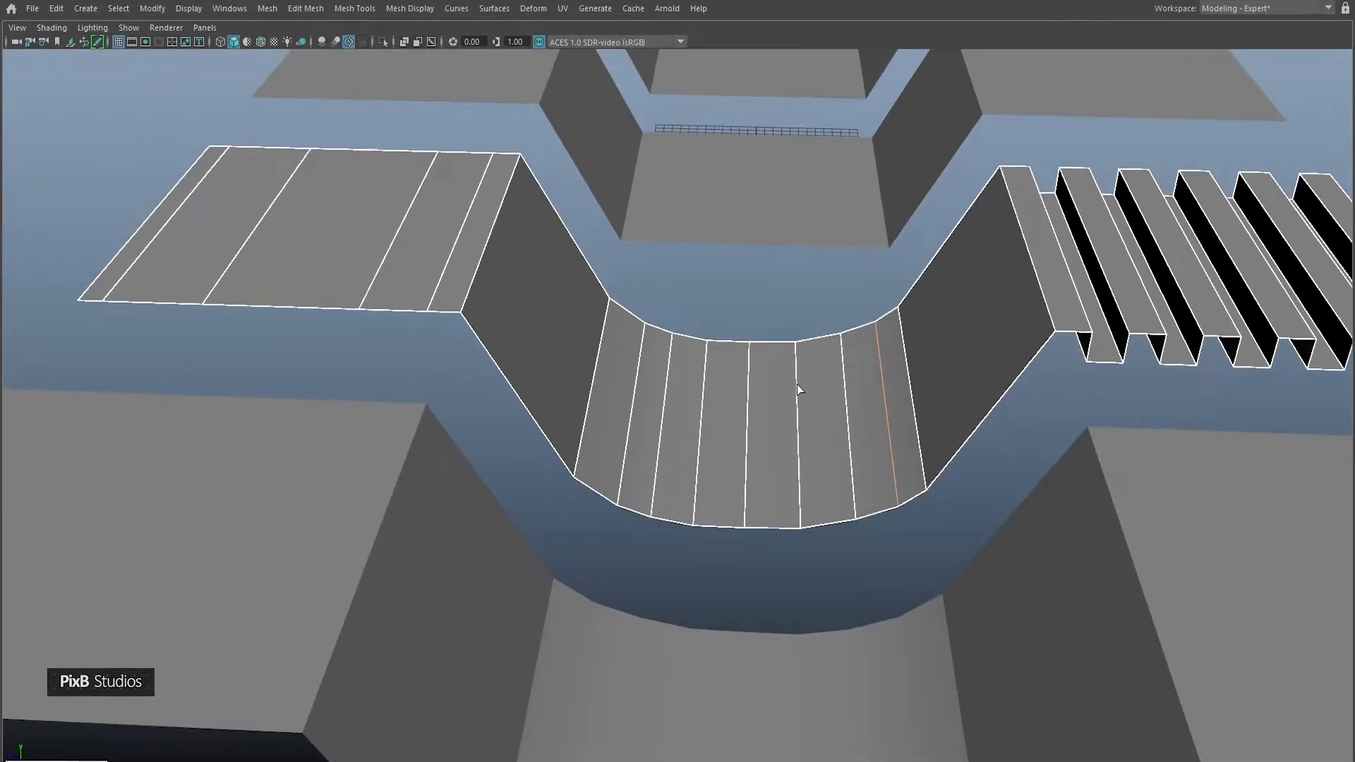
{"action": "left_click", "coordinate": [712, 328]}
{"action": "right_click_drag", "start_coordinate": [672, 290], "coordinate": [636, 315], "text": "shift"}
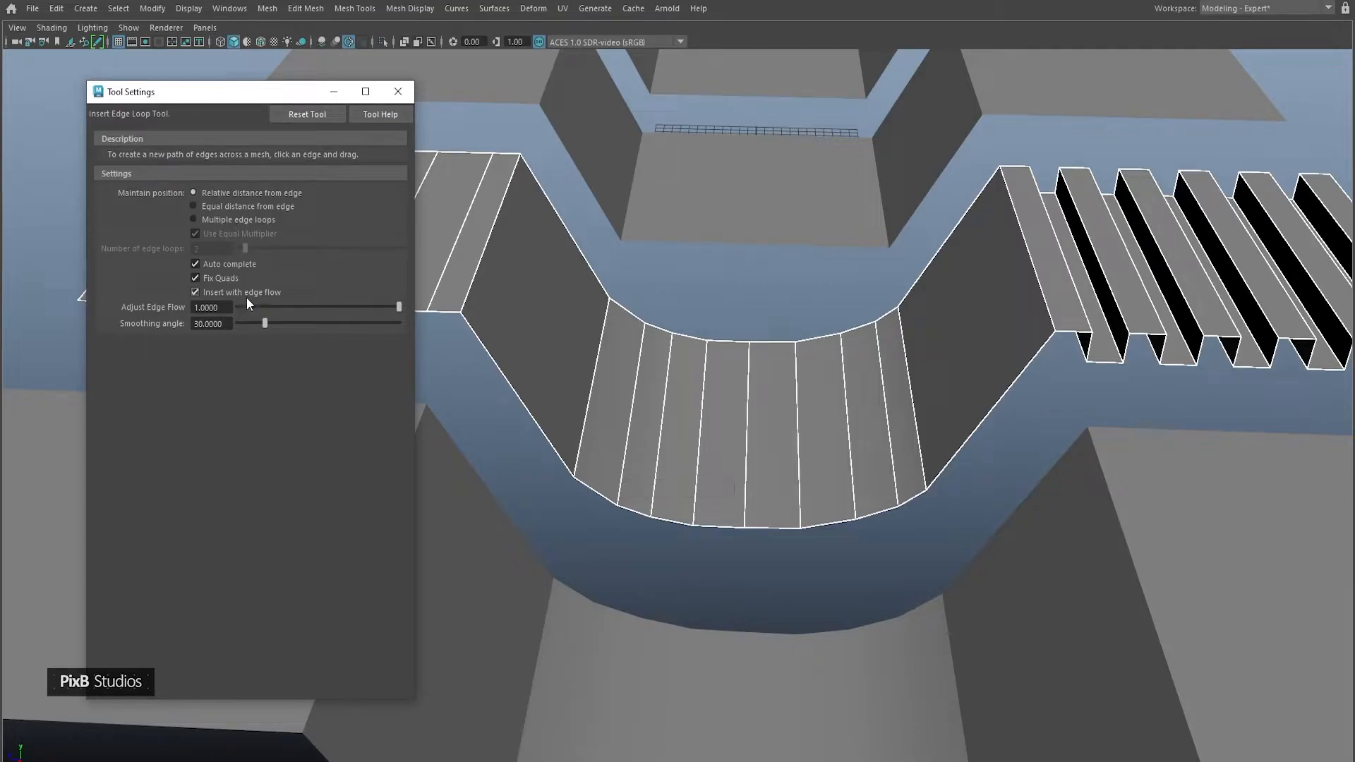
{"action": "left_click", "coordinate": [215, 220]}
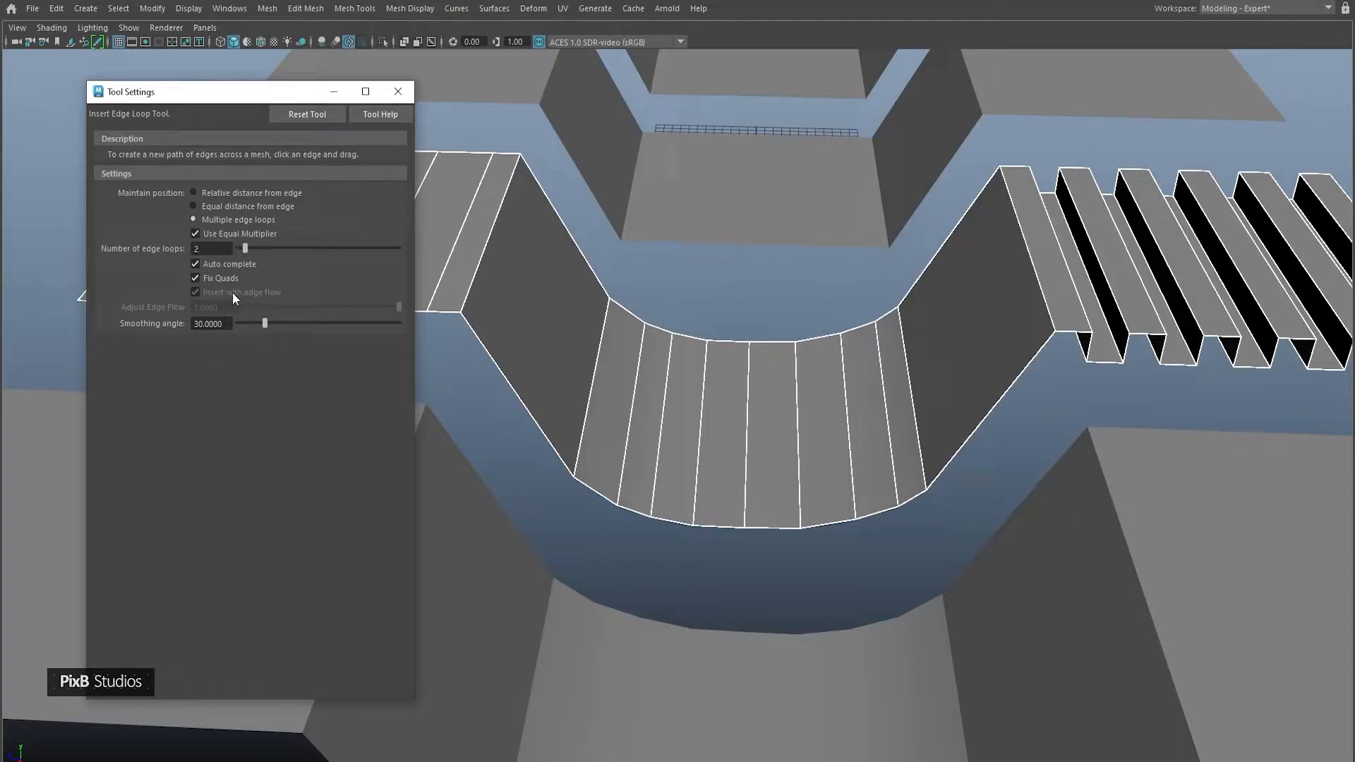
Select the ring of cross edges along the plain stepped mesh and start the Connect Tool on it
{"action": "left_click_drag", "start_coordinate": [489, 357], "coordinate": [578, 323], "text": "alt"}
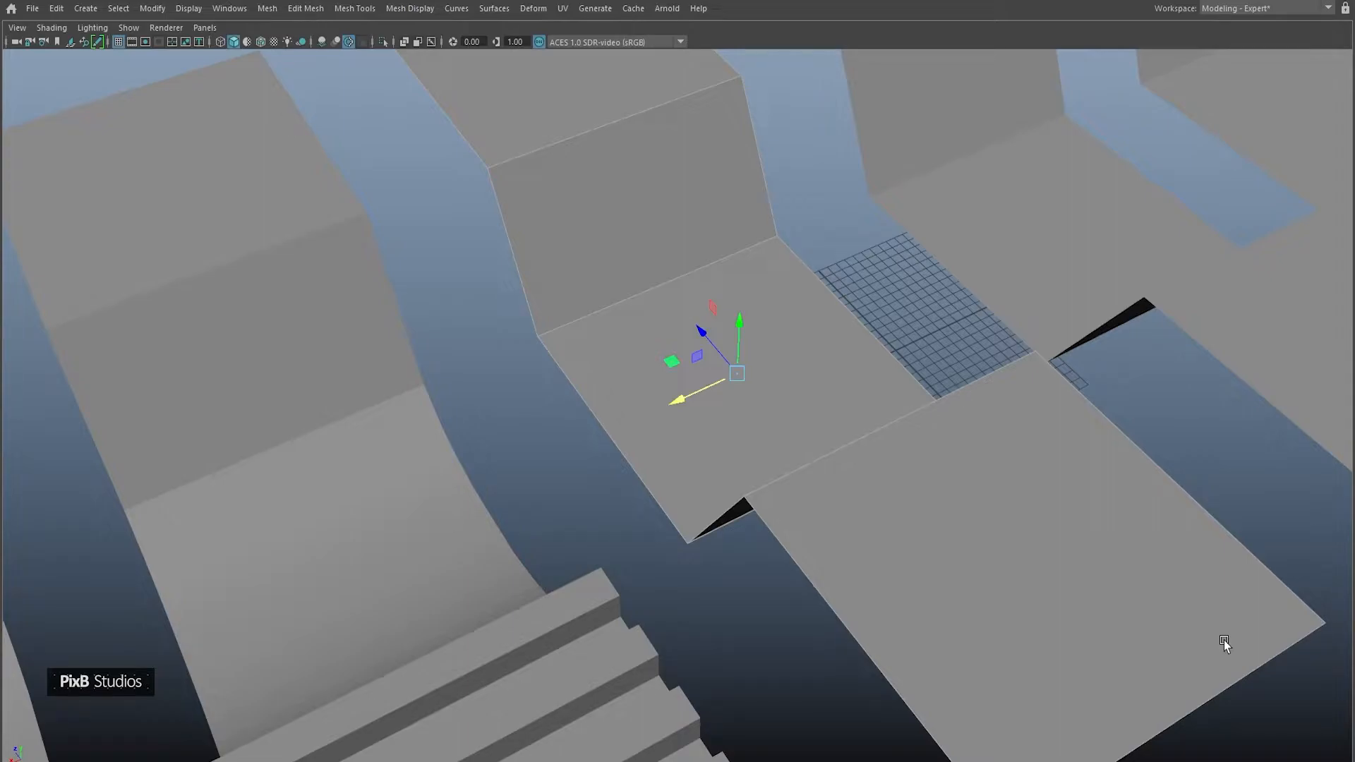
{"action": "right_click", "coordinate": [687, 166]}
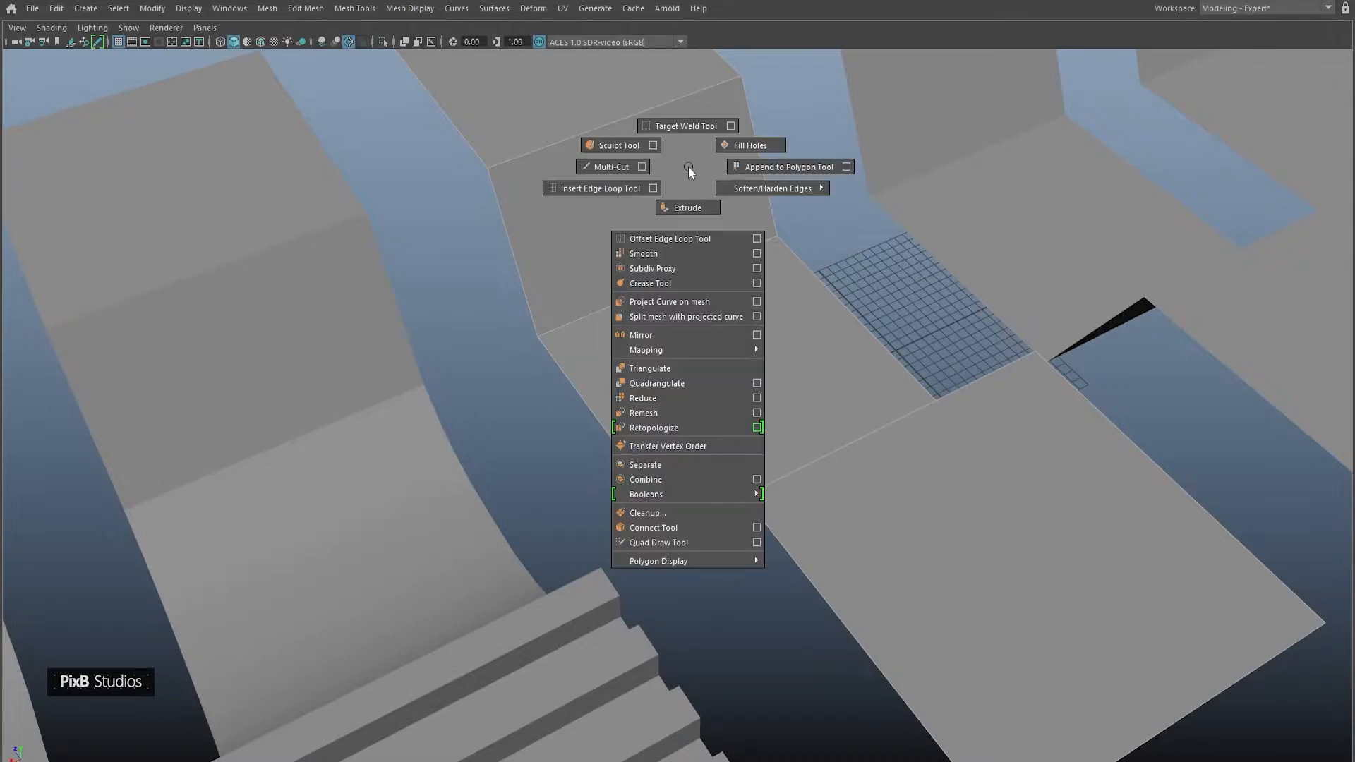
{"action": "left_click", "coordinate": [635, 133]}
{"action": "double_click", "coordinate": [666, 235], "text": "shift"}
{"action": "right_click_drag", "start_coordinate": [665, 236], "coordinate": [573, 247], "text": "alt"}
{"action": "left_click_drag", "start_coordinate": [573, 247], "coordinate": [690, 233], "text": "alt"}
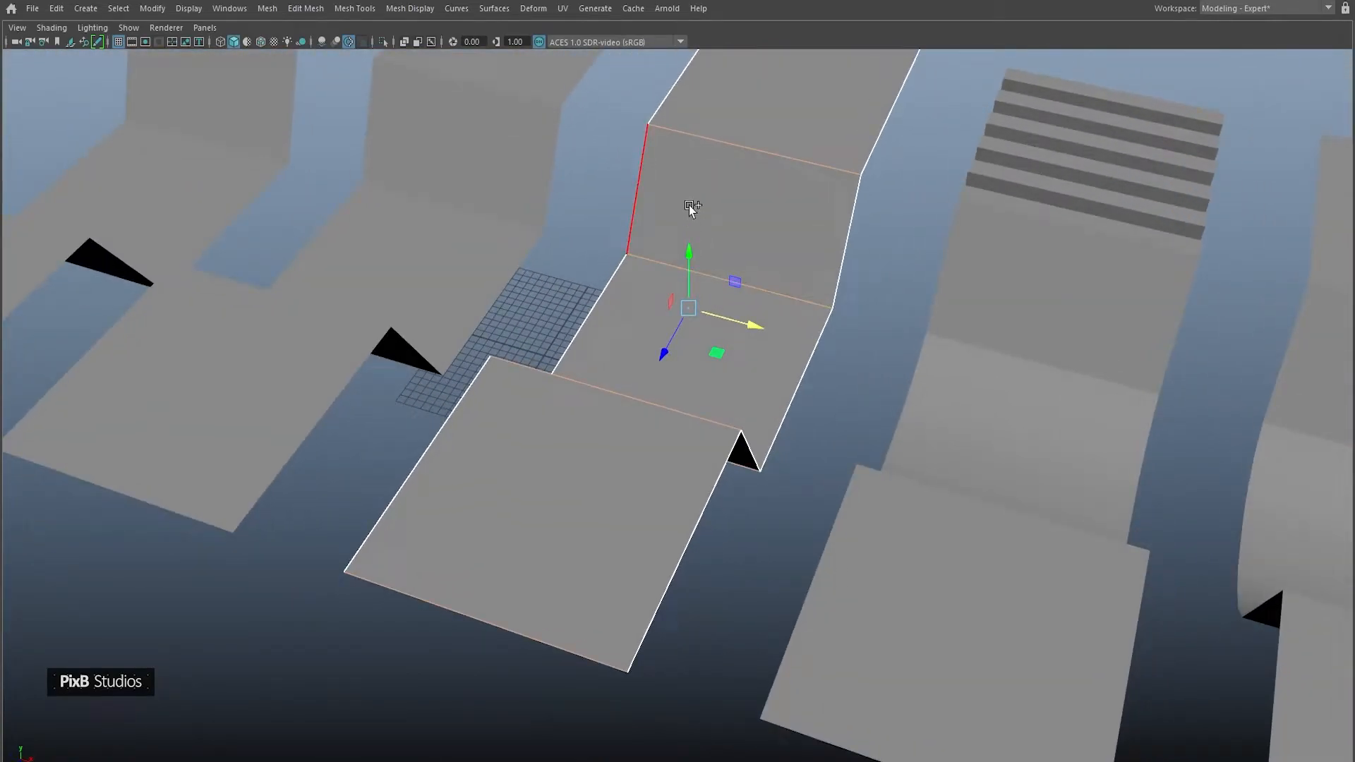
{"action": "right_click", "coordinate": [689, 205], "text": "shift"}
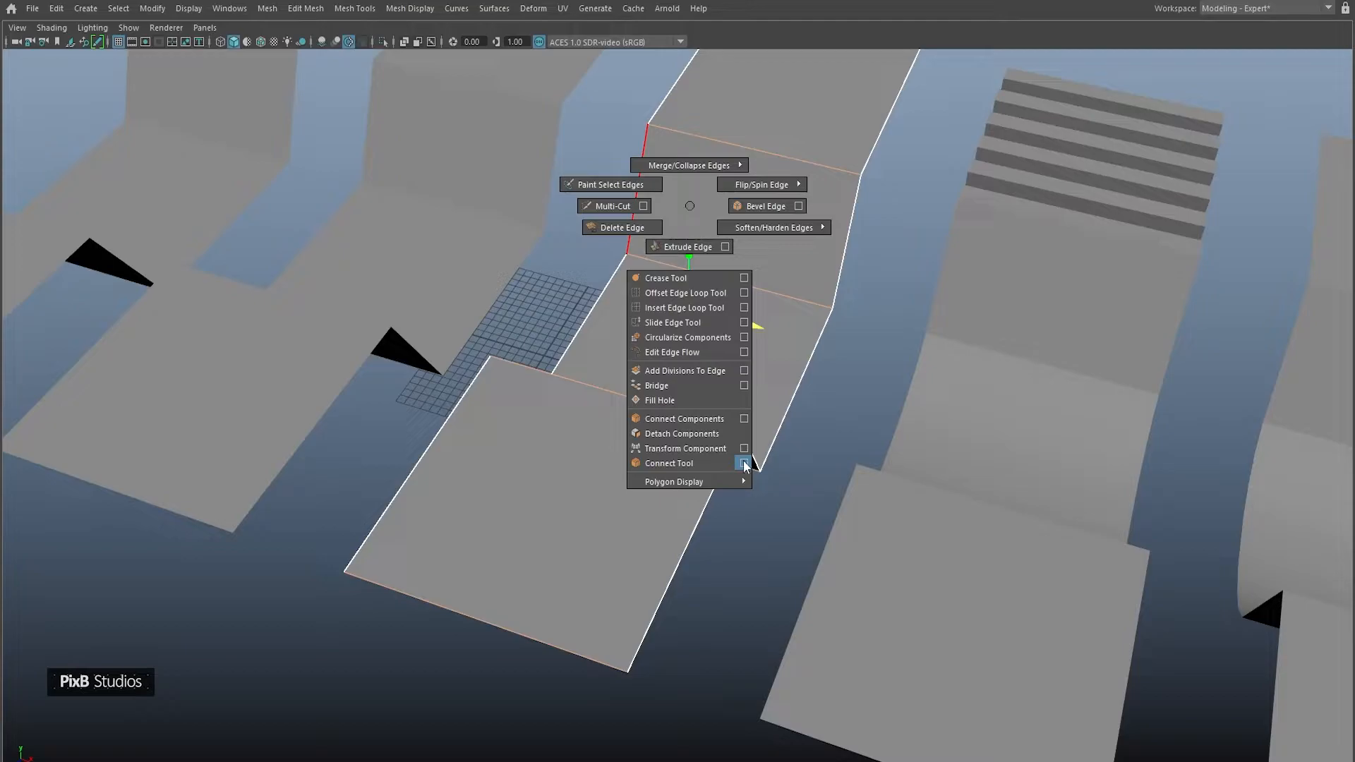
{"action": "left_click", "coordinate": [715, 463]}
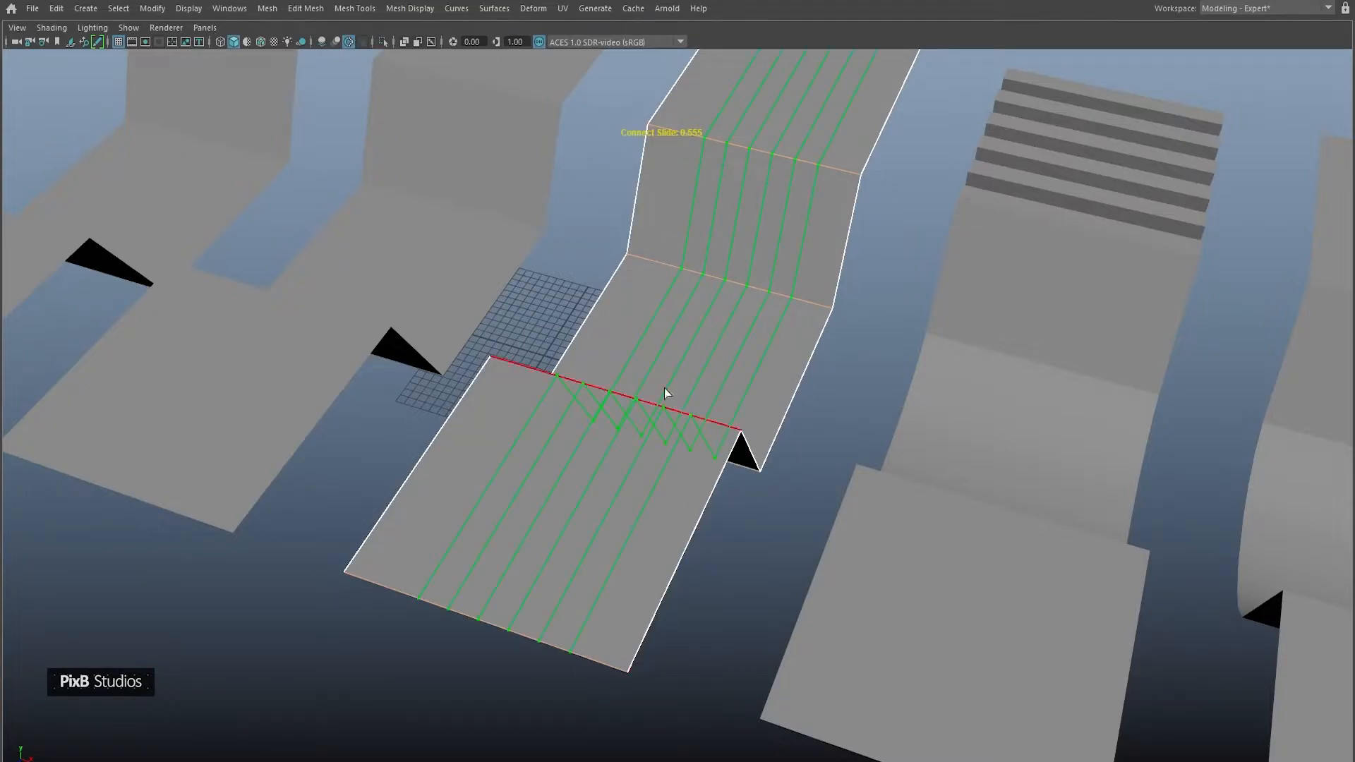
Vary the Connect Tool's segment count down to 1 and up to 9, and open the tool's settings
{"action": "left_click_drag", "start_coordinate": [612, 341], "coordinate": [705, 354], "text": "alt"}
{"action": "middle_click_drag", "start_coordinate": [707, 322], "coordinate": [578, 331]}
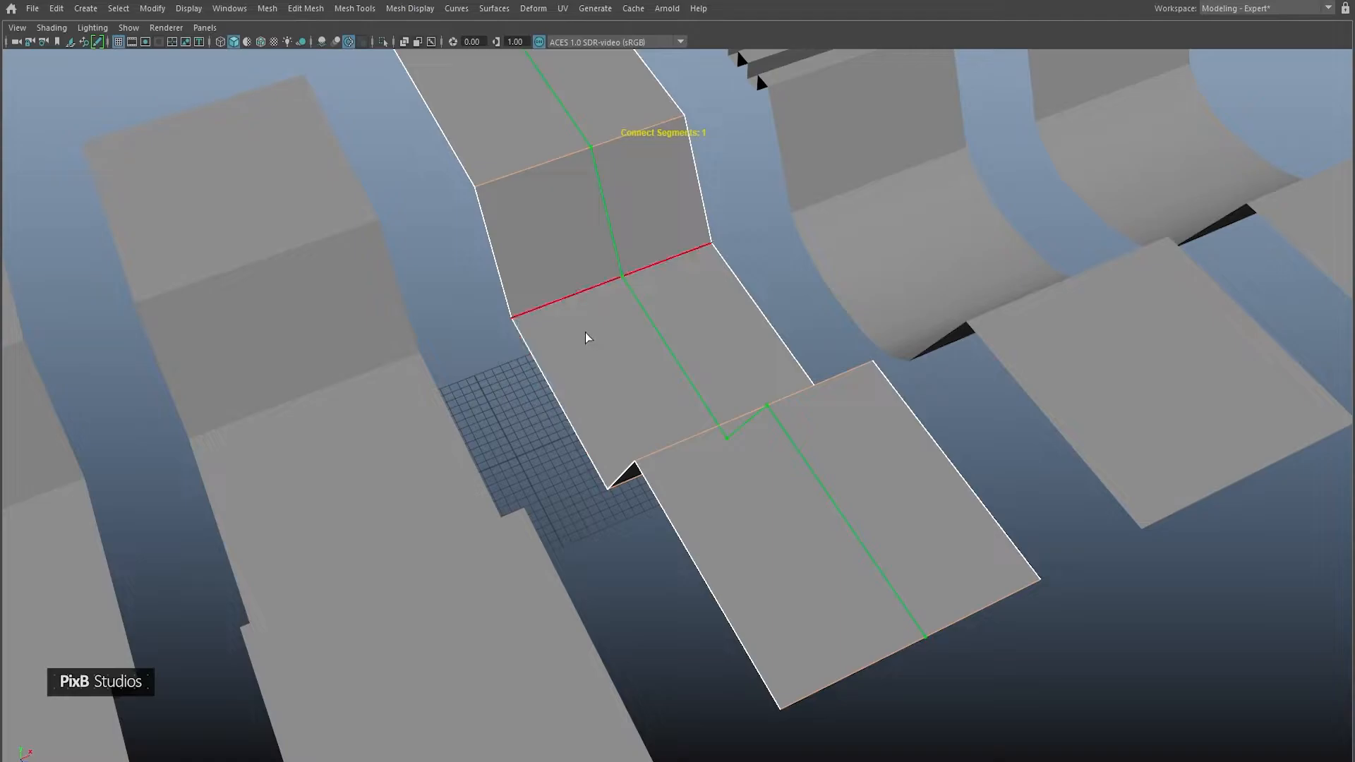
{"action": "middle_click_drag", "start_coordinate": [586, 353], "coordinate": [669, 372]}
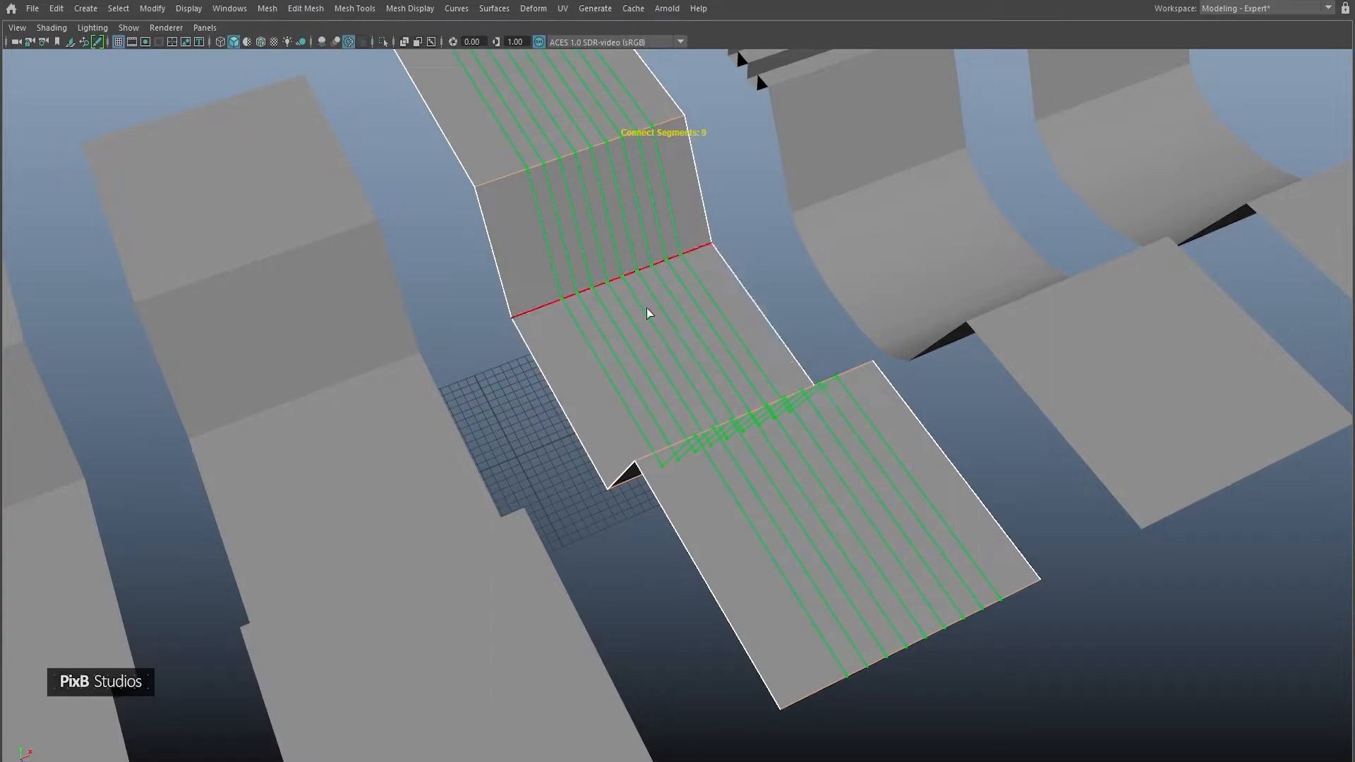
{"action": "right_click_drag", "start_coordinate": [658, 288], "coordinate": [720, 551], "text": "shift"}
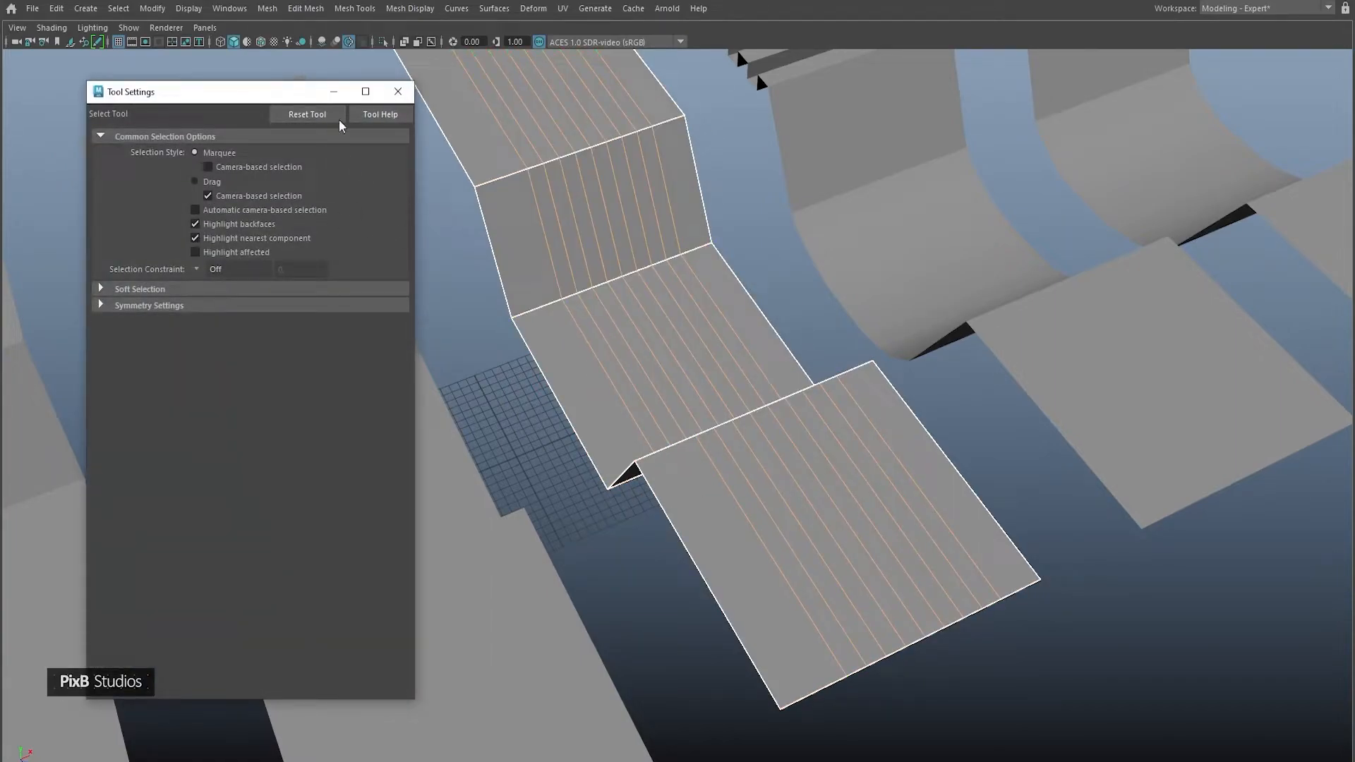
{"action": "left_click", "coordinate": [398, 91]}
{"action": "right_click_drag", "start_coordinate": [569, 204], "coordinate": [625, 455]}
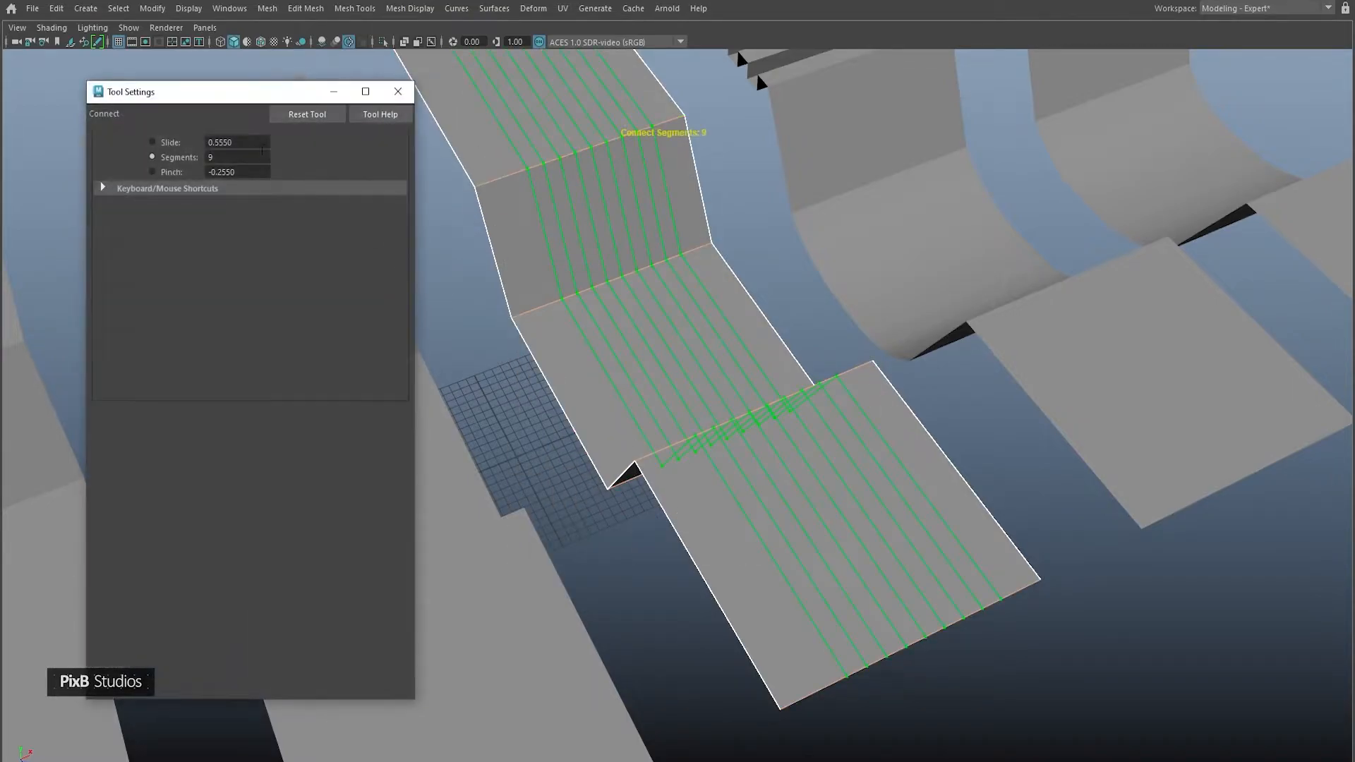
Try different pinch and slide values on the nine Connect loops, apply them and undo the result
{"action": "left_click", "coordinate": [177, 173]}
{"action": "middle_click_drag", "start_coordinate": [521, 286], "coordinate": [563, 285]}
{"action": "left_click", "coordinate": [165, 173]}
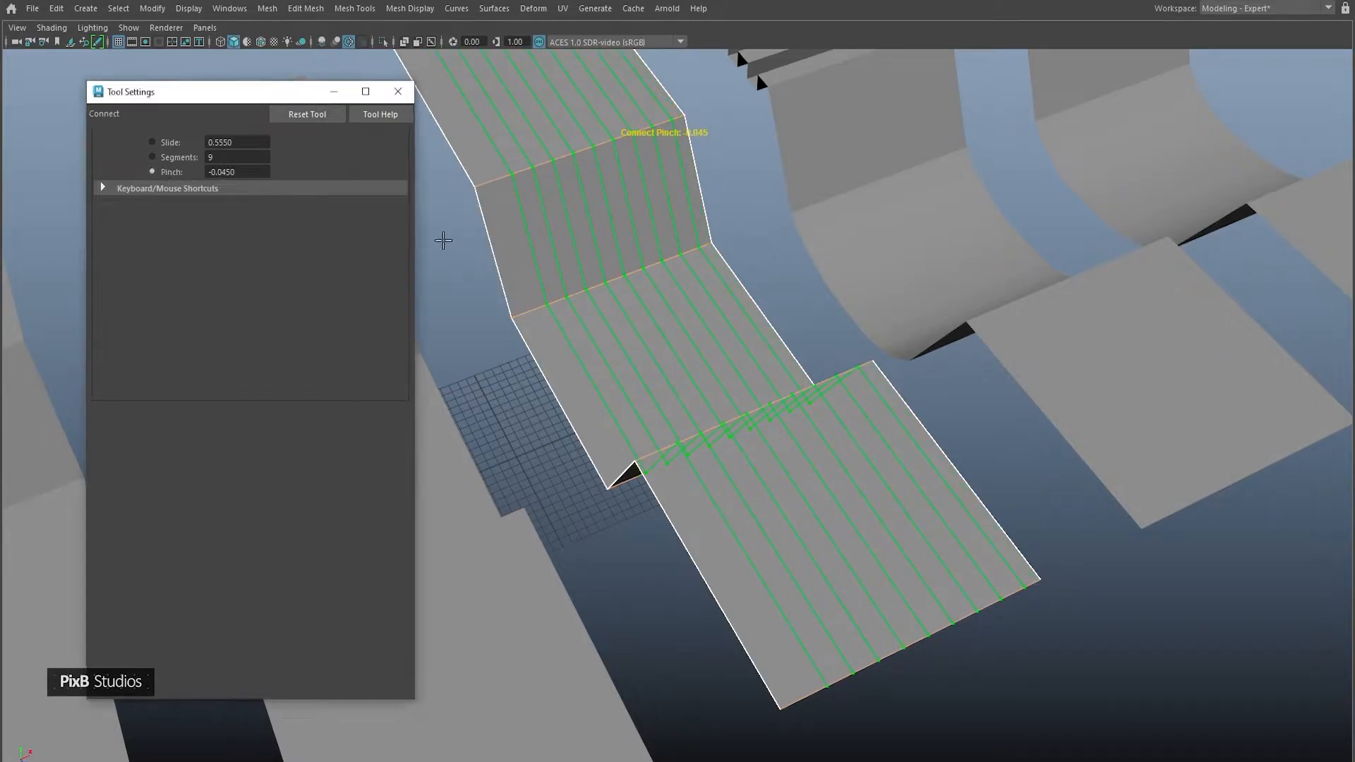
{"action": "middle_click_drag", "start_coordinate": [454, 309], "coordinate": [420, 306]}
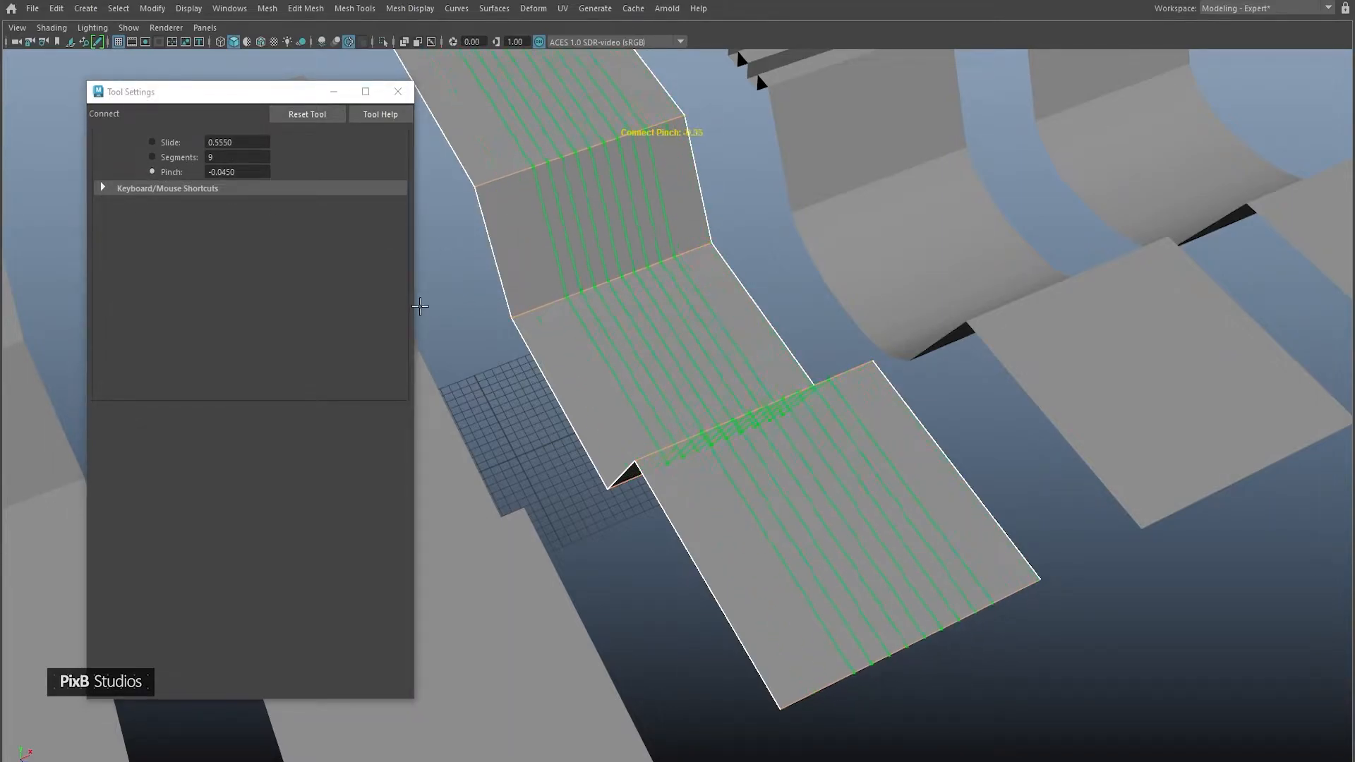
{"action": "left_click", "coordinate": [171, 142]}
{"action": "mouse_move", "coordinate": [521, 295]}
{"action": "middle_mouse_down"}
{"action": "mouse_move", "coordinate": [506, 304]}
{"action": "mouse_move", "coordinate": [526, 301]}
{"action": "mouse_move", "coordinate": [518, 312]}
{"action": "middle_mouse_up"}
{"action": "key", "text": "q"}
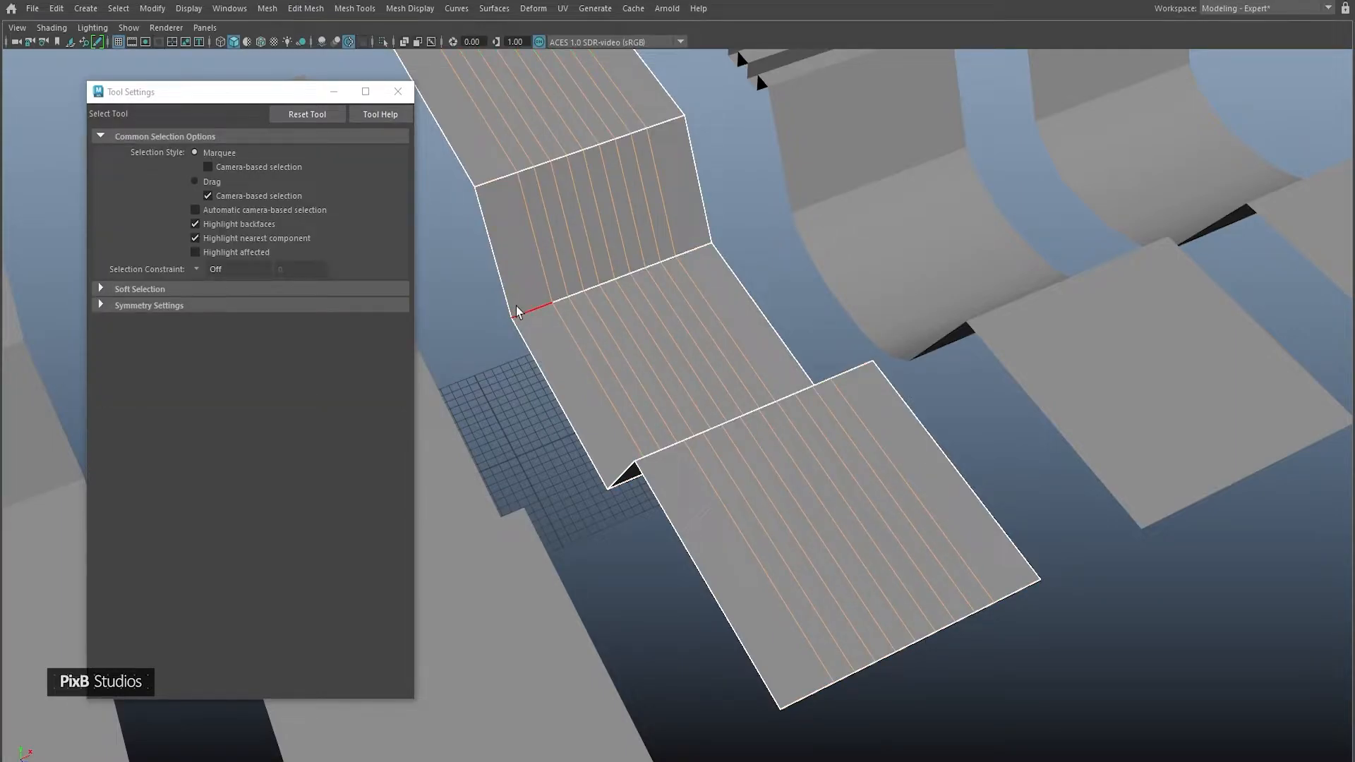
{"action": "key", "text": "ctrl+z"}
Reselect the mesh's ring of cross edges and join them with Connect Components into one lengthwise loop
{"action": "left_click", "coordinate": [855, 599]}
{"action": "double_click", "coordinate": [759, 471], "text": "shift"}
{"action": "right_click_drag", "start_coordinate": [672, 276], "coordinate": [721, 487], "text": "shift"}
{"action": "left_click", "coordinate": [907, 205]}
{"action": "left_click", "coordinate": [920, 231]}
{"action": "left_click", "coordinate": [1192, 188]}
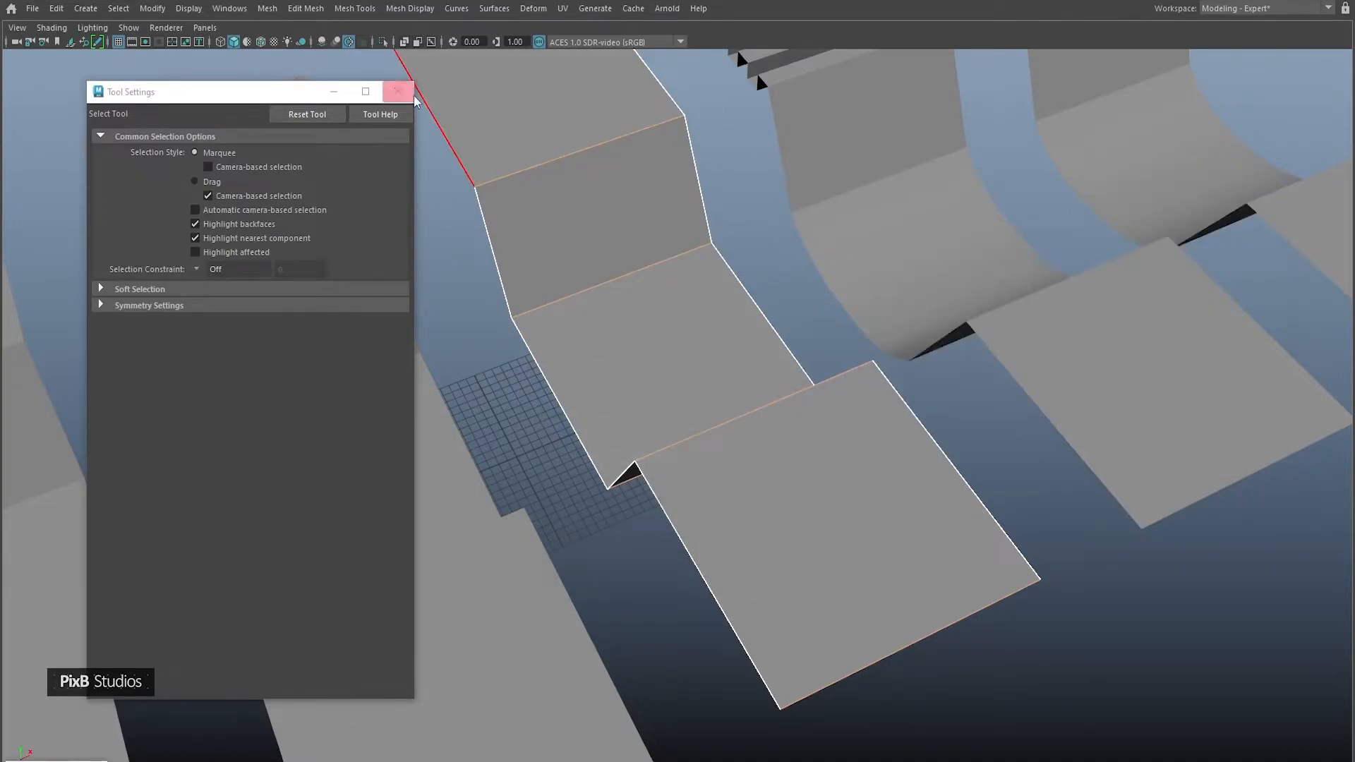
{"action": "left_click", "coordinate": [405, 94]}
{"action": "right_click_drag", "start_coordinate": [595, 170], "coordinate": [598, 383], "text": "shift"}
Connect the lengthwise edges of the sunken middle panel to divide both of its rows in half
{"action": "left_click_drag", "start_coordinate": [526, 277], "coordinate": [633, 371], "text": "alt"}
{"action": "left_click", "coordinate": [634, 375]}
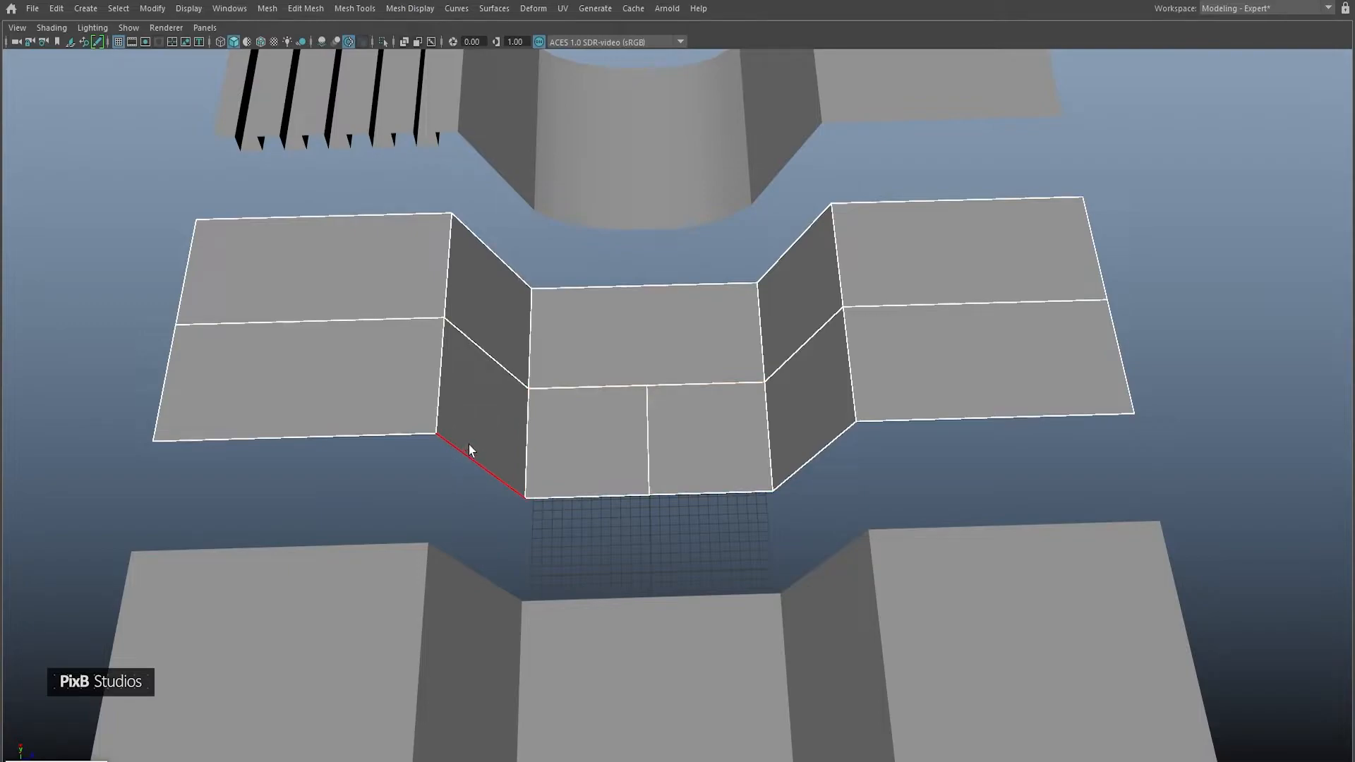
{"action": "left_click_drag", "start_coordinate": [659, 258], "coordinate": [643, 556]}
{"action": "key", "text": "g"}
Divide the right raised panel into four columns by repeating Connect Components on its lengthwise edges
{"action": "left_click_drag", "start_coordinate": [928, 185], "coordinate": [932, 448]}
{"action": "key", "text": "g"}
{"action": "left_click_drag", "start_coordinate": [885, 175], "coordinate": [906, 444]}
{"action": "key", "text": "g"}
{"action": "left_click_drag", "start_coordinate": [1012, 157], "coordinate": [1055, 453]}
{"action": "key", "text": "g"}
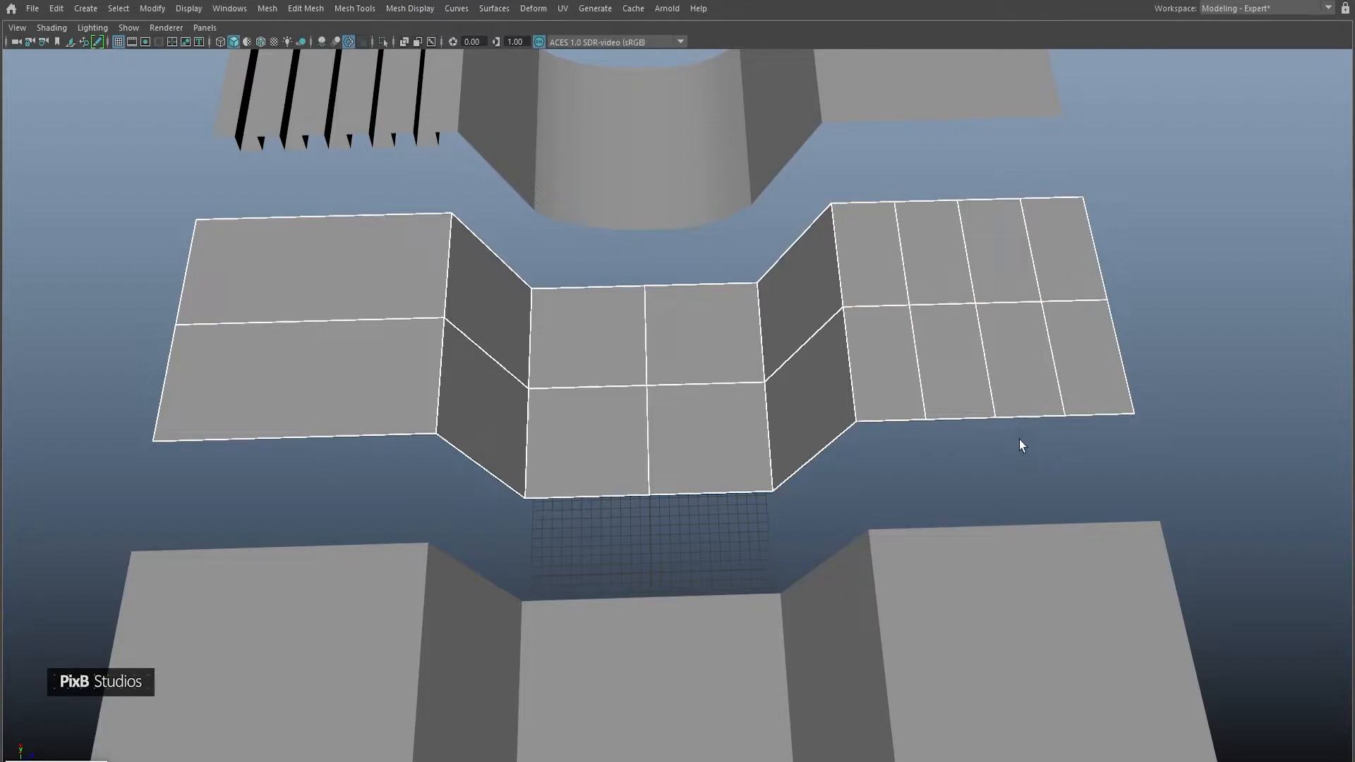
Try halving both columns of the sunken middle panel with connected edges, and undo the two cuts
{"action": "left_click_drag", "start_coordinate": [701, 267], "coordinate": [700, 555]}
{"action": "key", "text": "g"}
{"action": "left_click_drag", "start_coordinate": [591, 273], "coordinate": [590, 530]}
{"action": "key", "text": "g"}
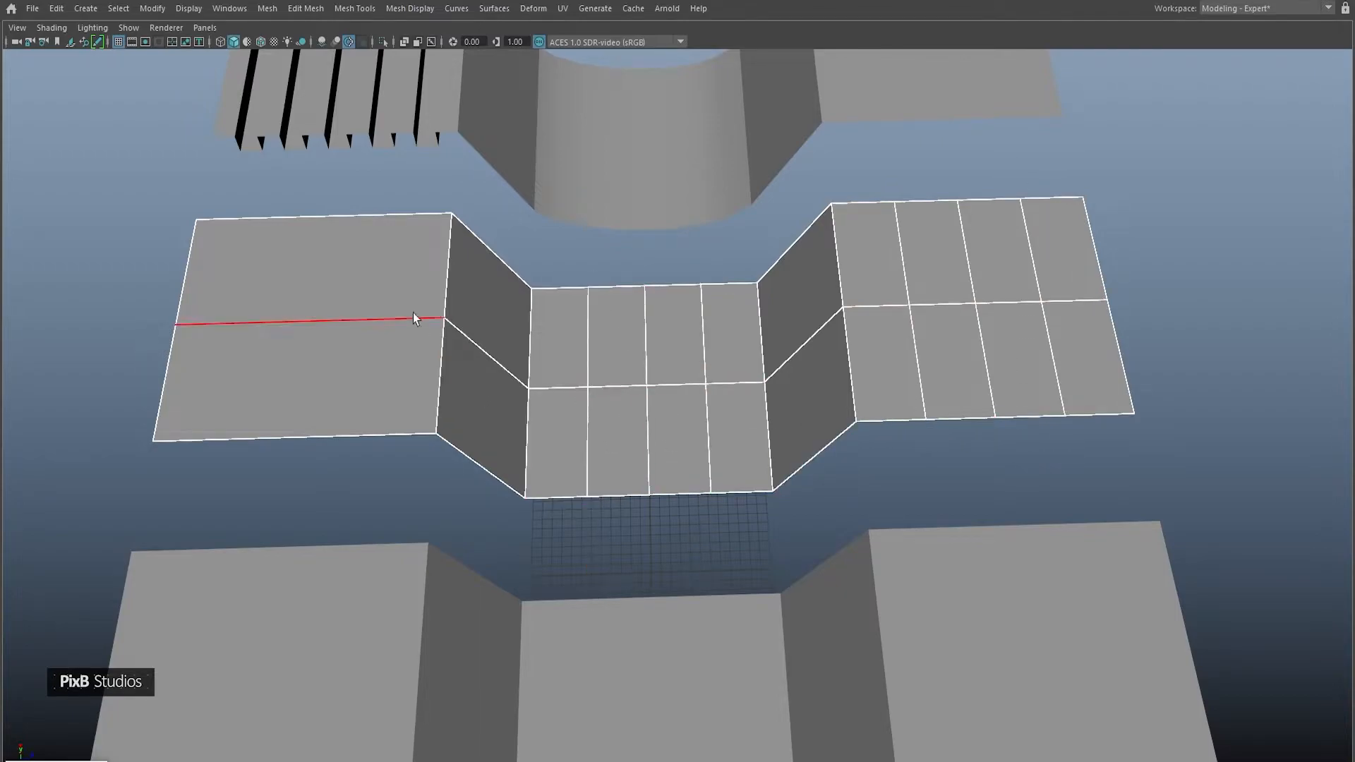
{"action": "key", "text": "ctrl+z"}
{"action": "key", "text": "ctrl+z"}
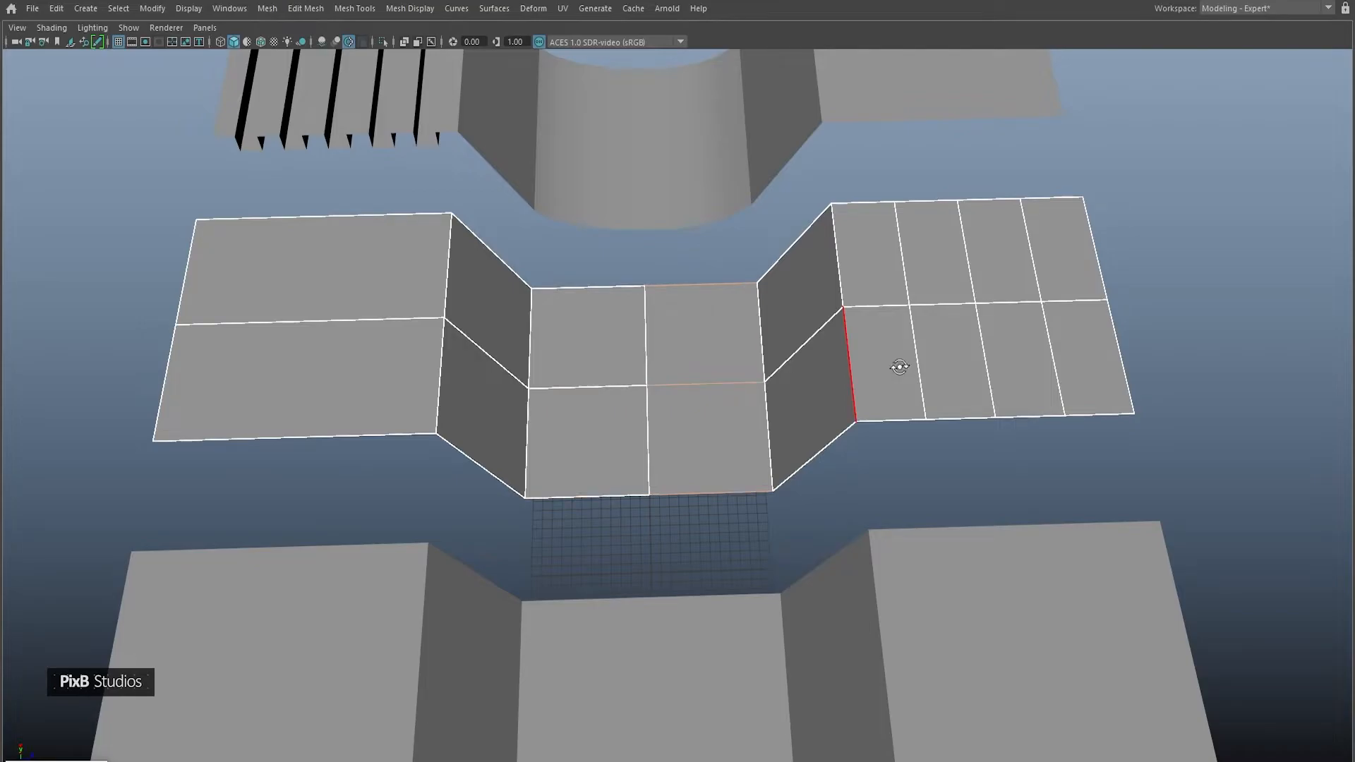
Connect the edge ring across one lengthwise half of the mesh to split that half into two strips
{"action": "left_click_drag", "start_coordinate": [903, 367], "coordinate": [714, 447], "text": "alt"}
{"action": "middle_click_drag", "start_coordinate": [714, 447], "coordinate": [734, 369], "text": "alt"}
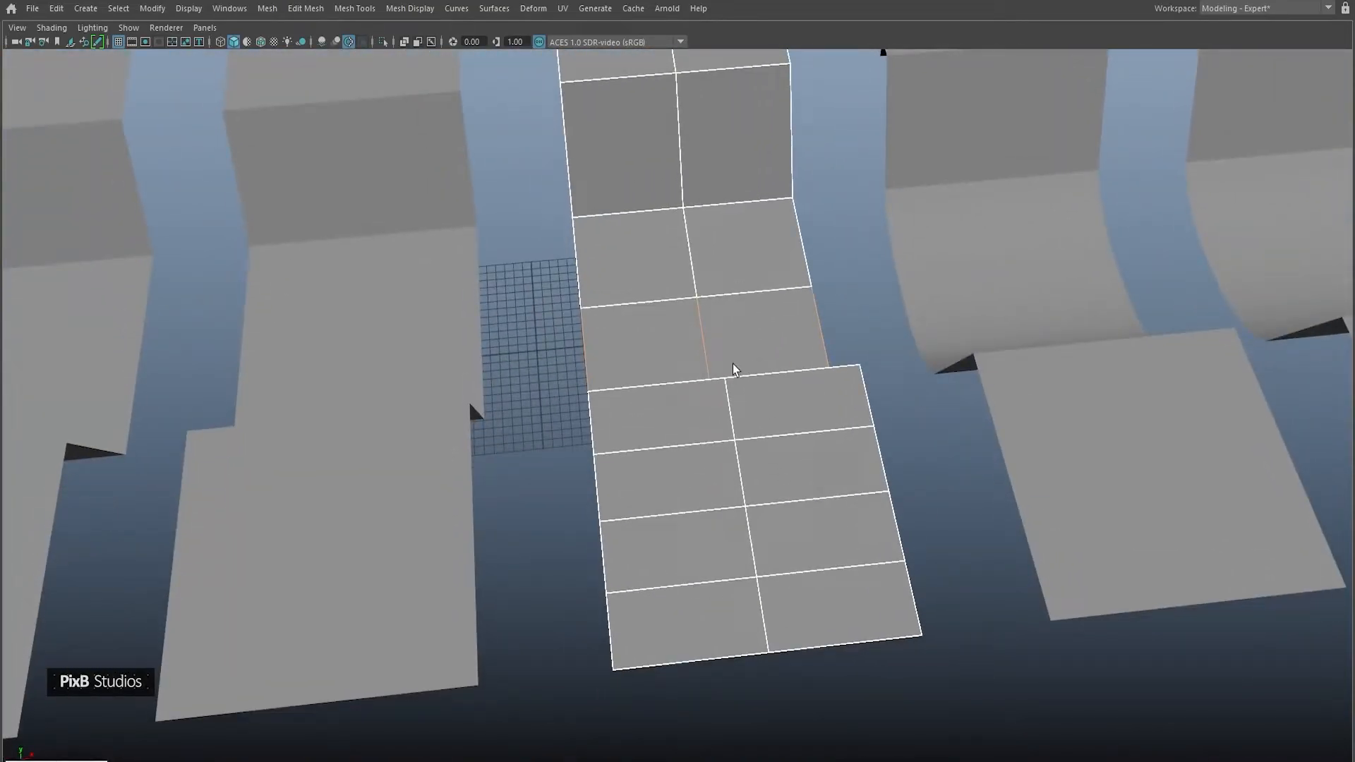
{"action": "left_click", "coordinate": [671, 444]}
{"action": "double_click", "coordinate": [705, 664], "text": "shift"}
{"action": "key", "text": "g"}
{"action": "left_click_drag", "start_coordinate": [688, 469], "coordinate": [680, 525], "text": "alt"}
{"action": "middle_click_drag", "start_coordinate": [679, 550], "coordinate": [638, 325], "text": "alt"}
{"action": "key", "text": "ctrl+z"}
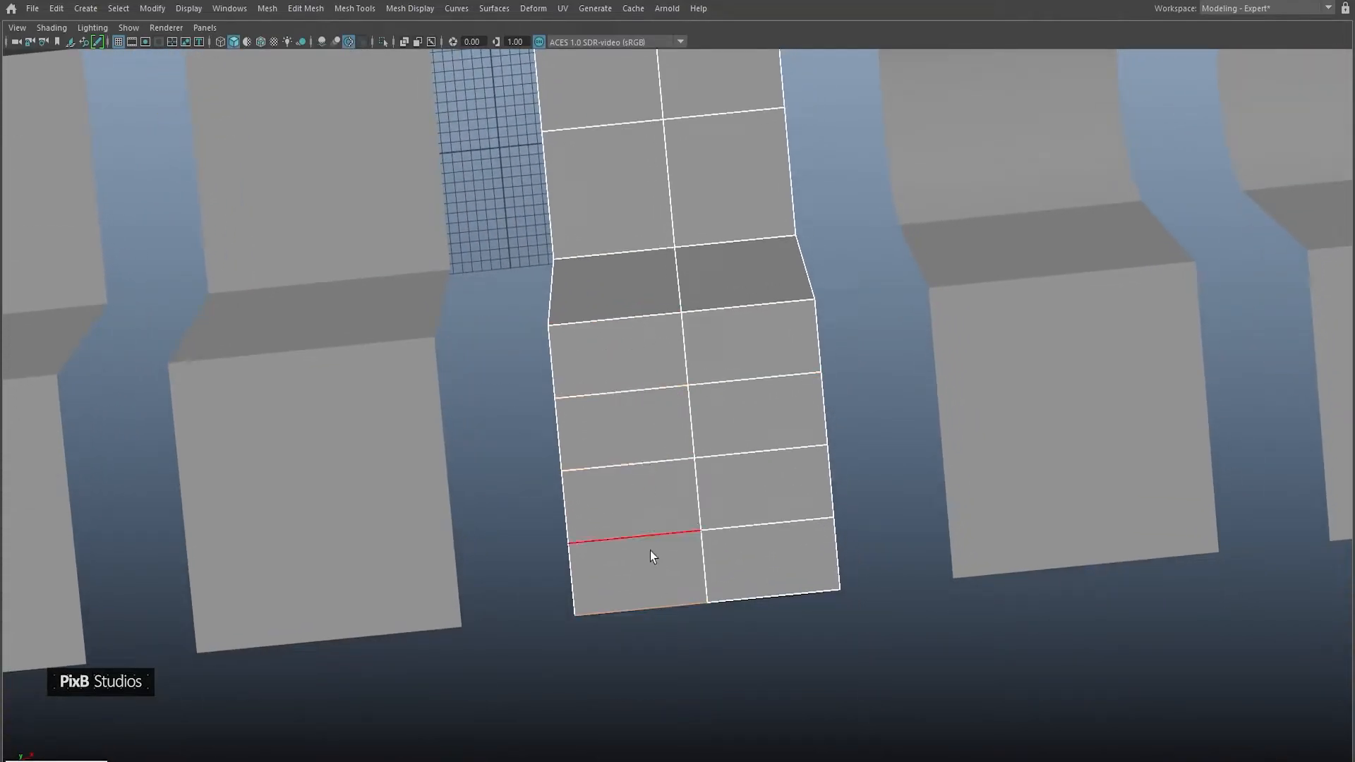
{"action": "key", "text": "g"}
Connect the edge ring across the other lengthwise half, dividing the whole mesh into four strips
{"action": "left_click", "coordinate": [793, 587]}
{"action": "double_click", "coordinate": [783, 537], "text": "shift"}
{"action": "key", "text": "g"}
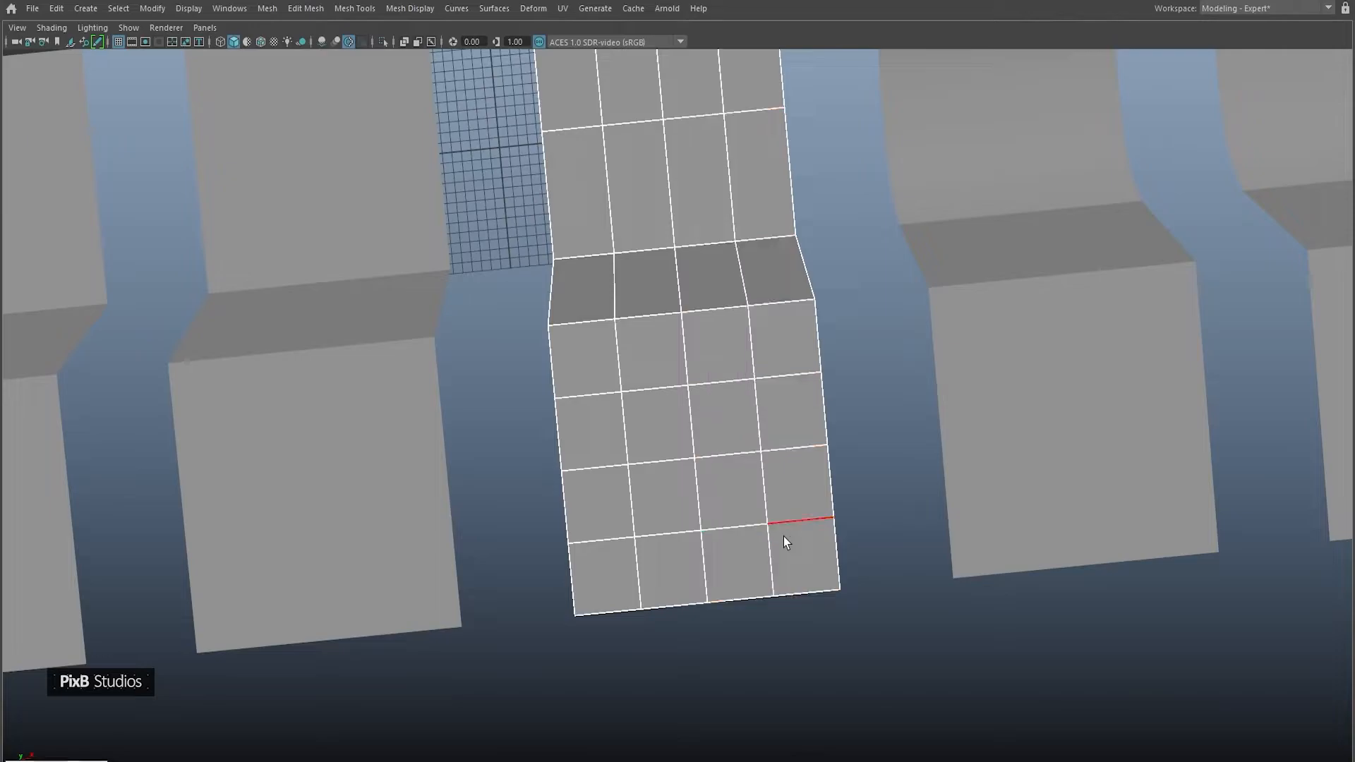
Select the outer cells' dividing edges on the four-by-four gridded panel and connect them into a closed ring with cut corners
{"action": "left_click_drag", "start_coordinate": [661, 473], "coordinate": [631, 431], "text": "alt"}
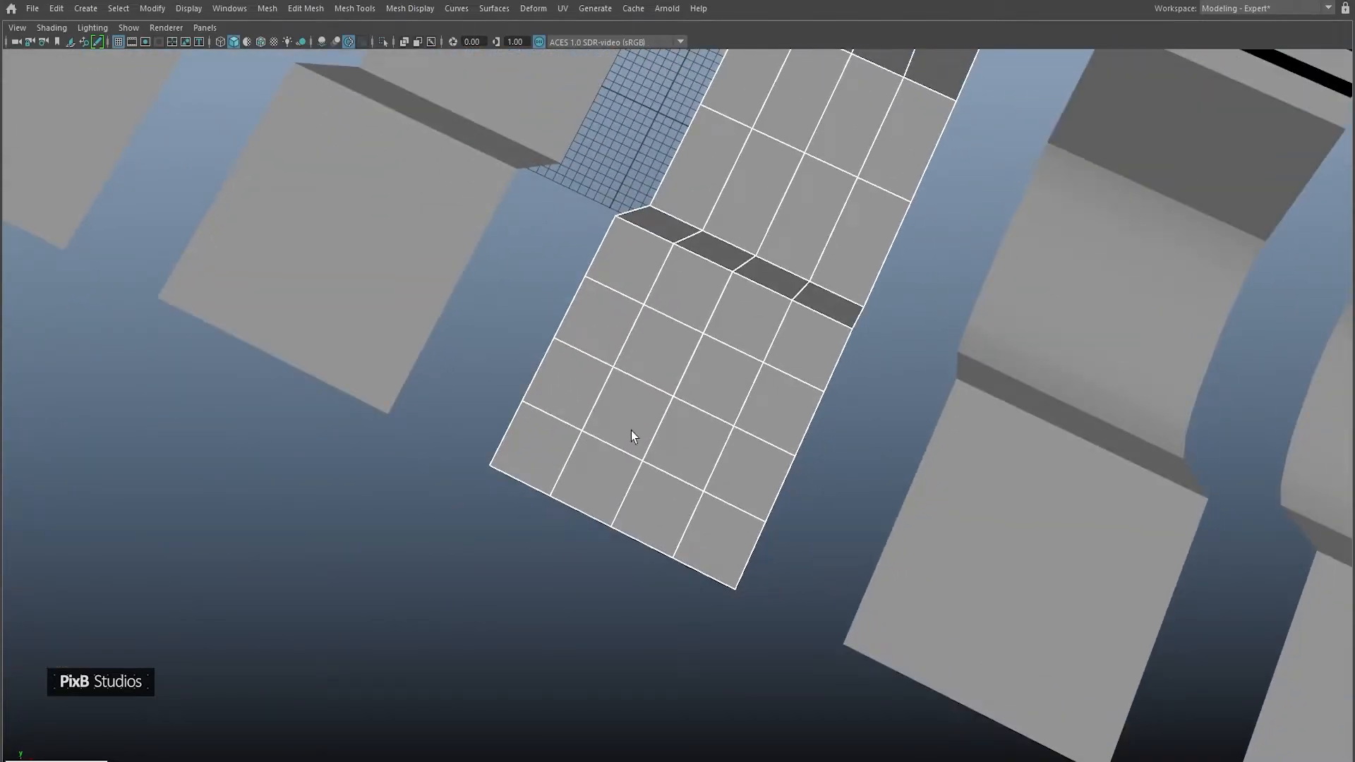
{"action": "left_click_drag", "start_coordinate": [714, 303], "coordinate": [595, 326], "text": "alt"}
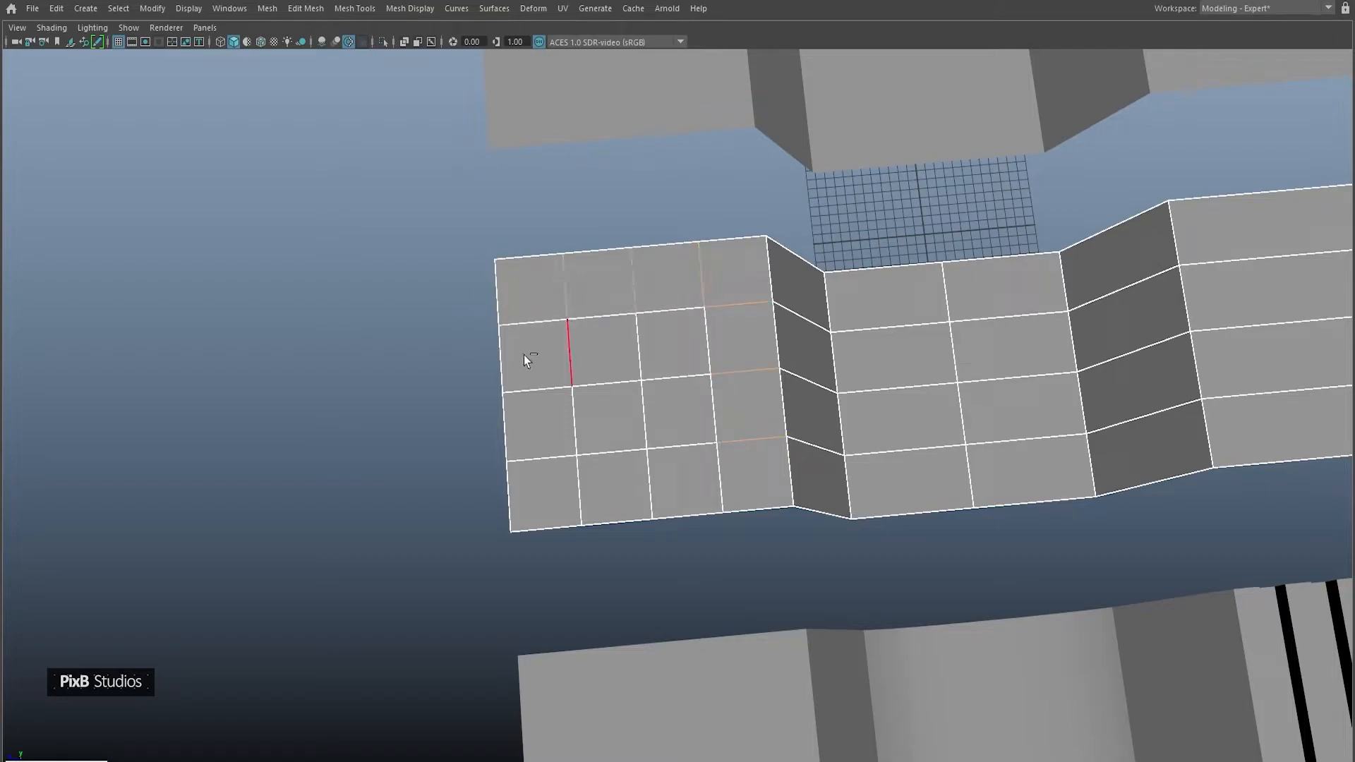
{"action": "left_click_drag", "start_coordinate": [539, 315], "coordinate": [544, 471], "text": "shift"}
{"action": "left_click_drag", "start_coordinate": [566, 491], "coordinate": [729, 482], "text": "shift"}
{"action": "right_click_drag", "start_coordinate": [618, 341], "coordinate": [612, 556], "text": "shift"}
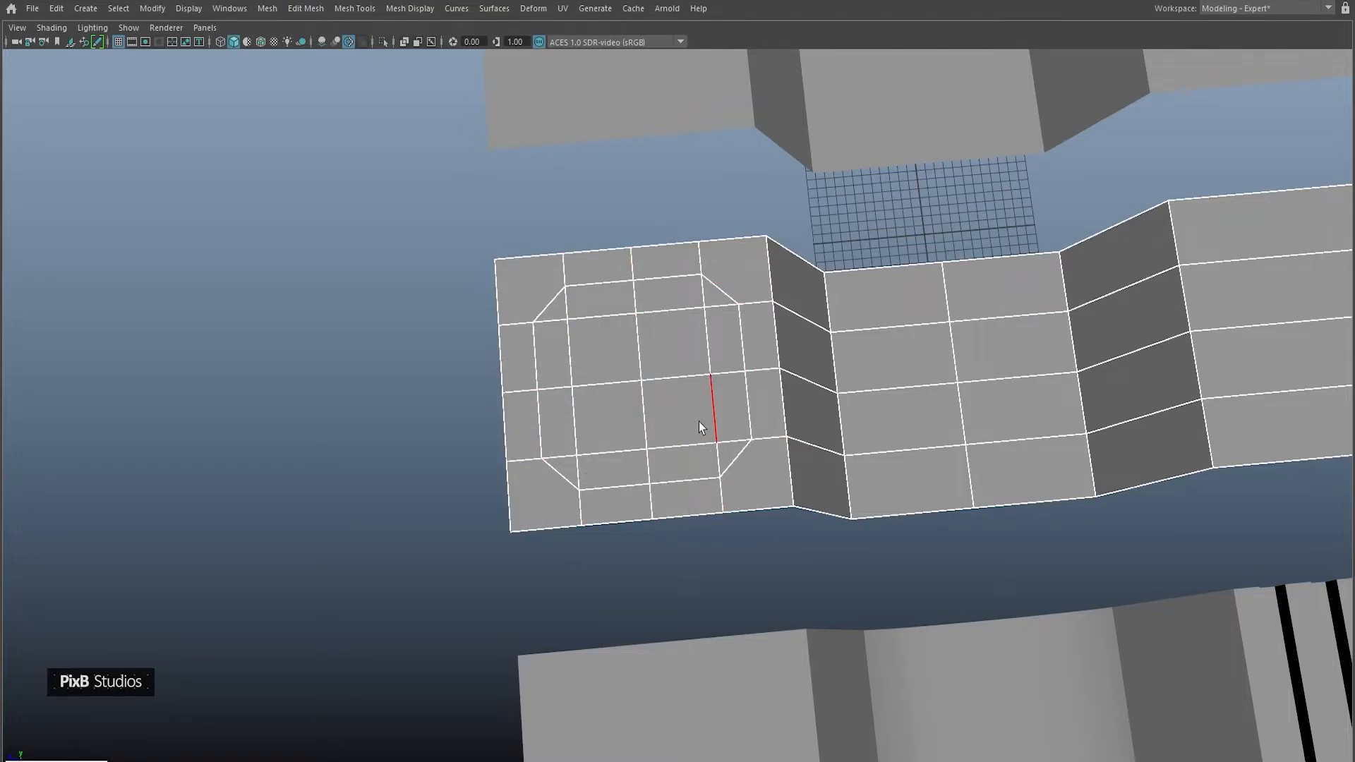
Connect the lengthwise edges of the sunken middle panel using Connect Components with Insert with edge flow enabled
{"action": "left_click_drag", "start_coordinate": [698, 422], "coordinate": [709, 382], "text": "alt"}
{"action": "right_click_drag", "start_coordinate": [695, 322], "coordinate": [811, 253]}
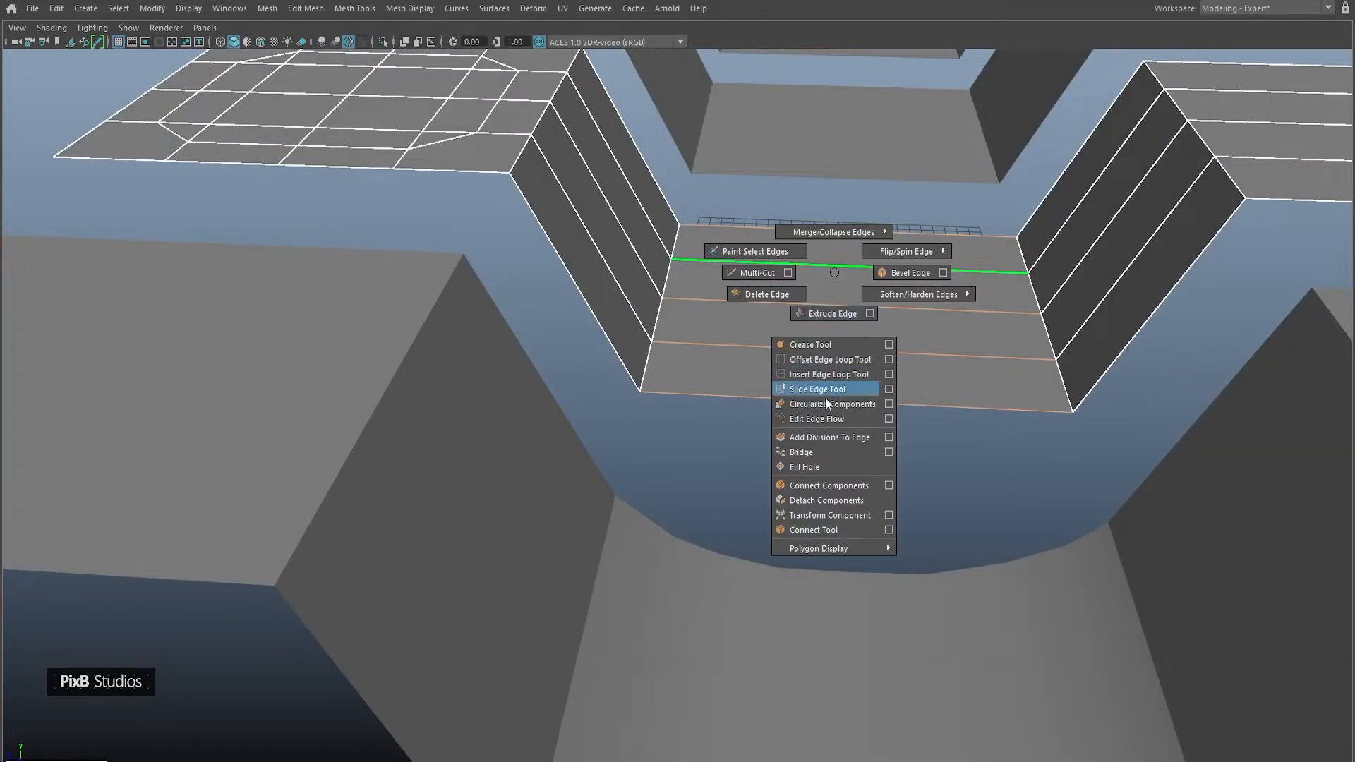
{"action": "right_click_drag", "start_coordinate": [824, 396], "coordinate": [884, 486], "text": "shift"}
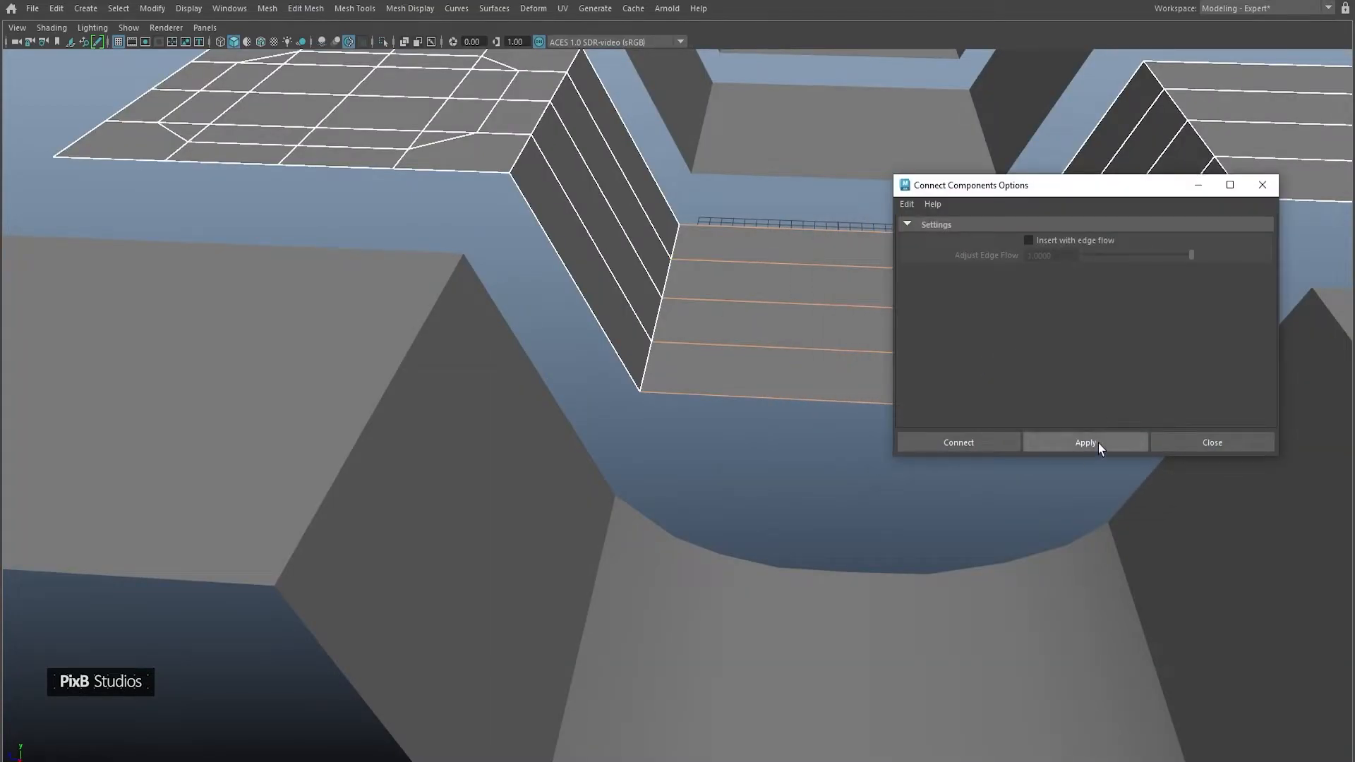
{"action": "left_click", "coordinate": [1071, 239]}
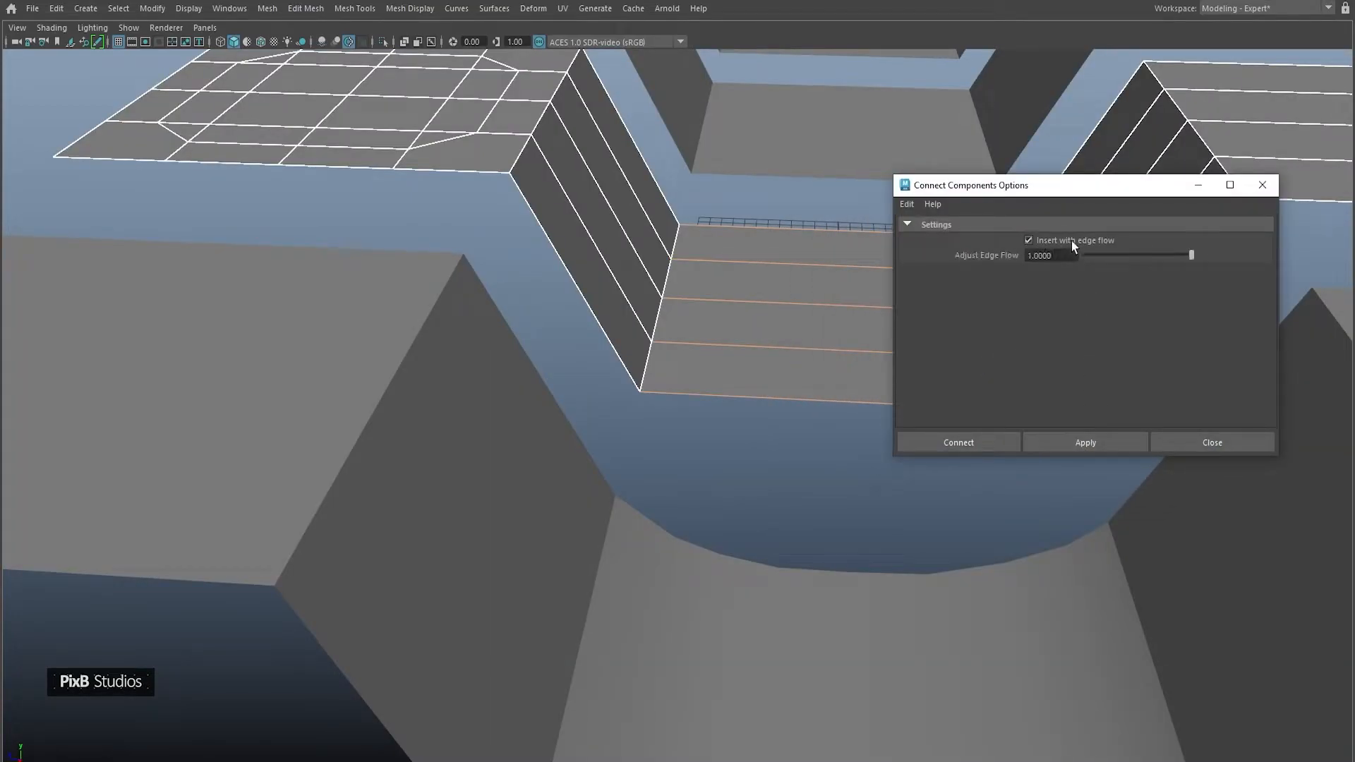
{"action": "left_click", "coordinate": [987, 442]}
Add further edge-flow loops within both halves of the sunken middle panel by connecting its segments' lengthwise edges
{"action": "left_click", "coordinate": [774, 332]}
{"action": "right_click_drag", "start_coordinate": [774, 331], "coordinate": [758, 540], "text": "shift"}
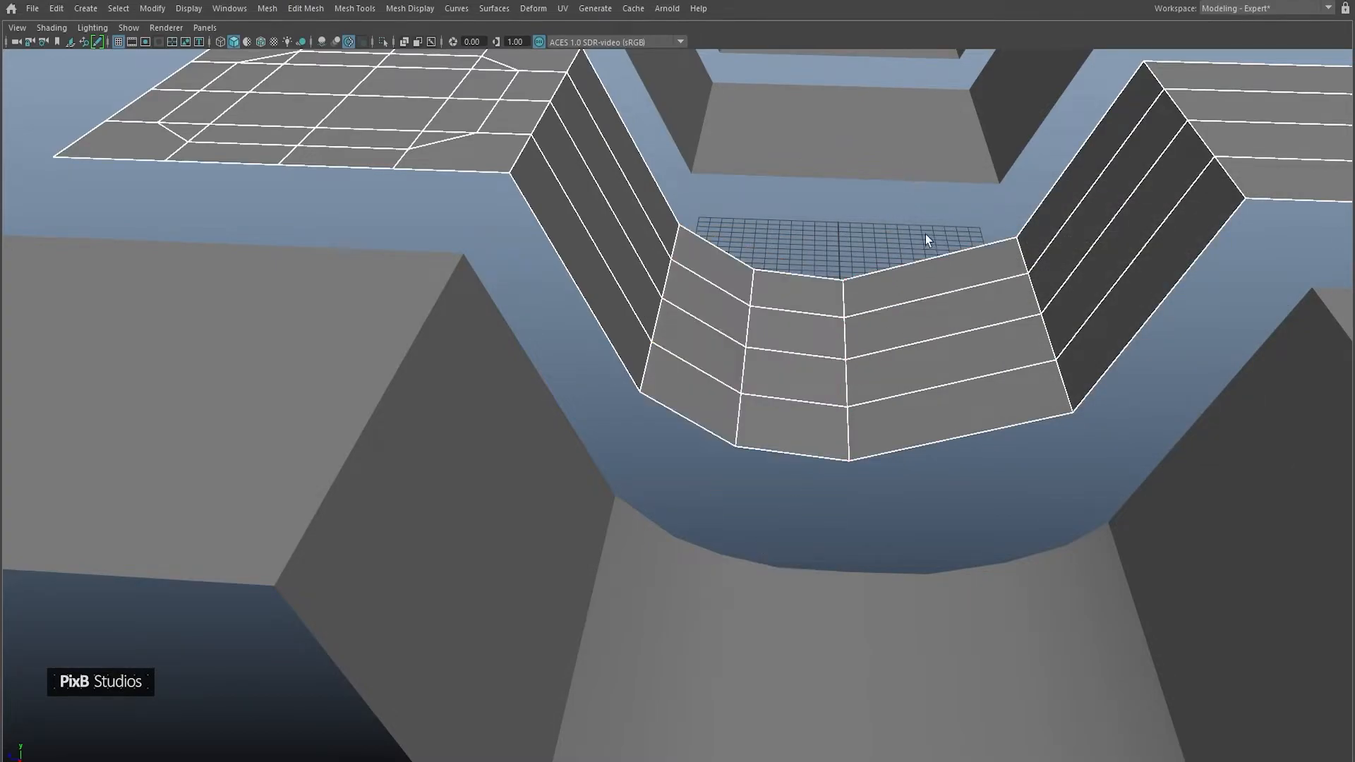
{"action": "key", "text": "g"}
{"action": "left_click_drag", "start_coordinate": [786, 249], "coordinate": [784, 487]}
{"action": "key", "text": "g"}
{"action": "left_click_drag", "start_coordinate": [913, 246], "coordinate": [876, 519]}
{"action": "key", "text": "g"}
Connect the edge rings of the outermost segments at both ends of the curved middle panel with edge flow
{"action": "left_click", "coordinate": [983, 436]}
{"action": "double_click", "coordinate": [994, 394], "text": "shift"}
{"action": "key", "text": "g"}
{"action": "left_click", "coordinate": [704, 422]}
{"action": "double_click", "coordinate": [720, 379], "text": "shift"}
{"action": "key", "text": "g"}
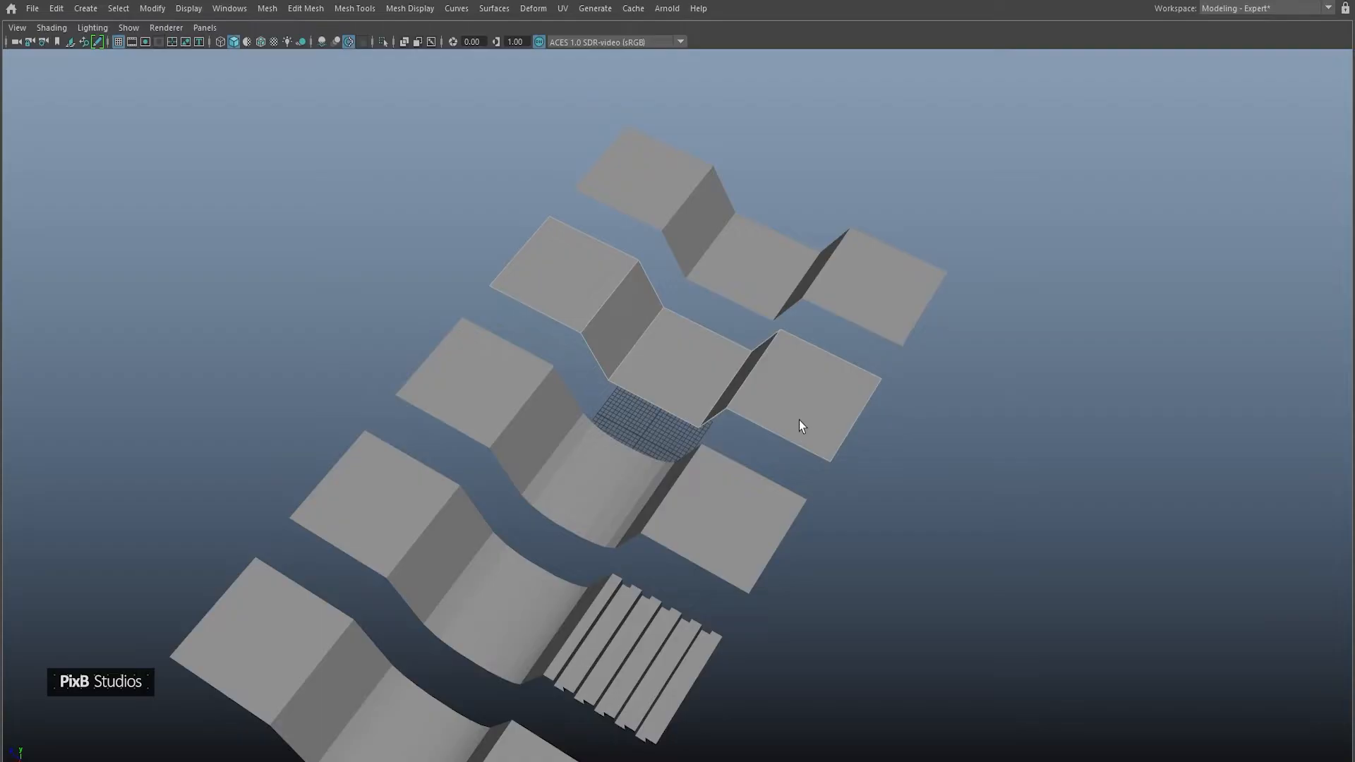
Select a crosswise edge of the second-farthest stepped strip and split its edge ring to add one lengthwise centre loop
{"action": "left_click_drag", "start_coordinate": [799, 421], "coordinate": [726, 393], "text": "alt"}
{"action": "scroll", "coordinate": [760, 451], "scroll_direction": "up", "scroll_amount": 3}
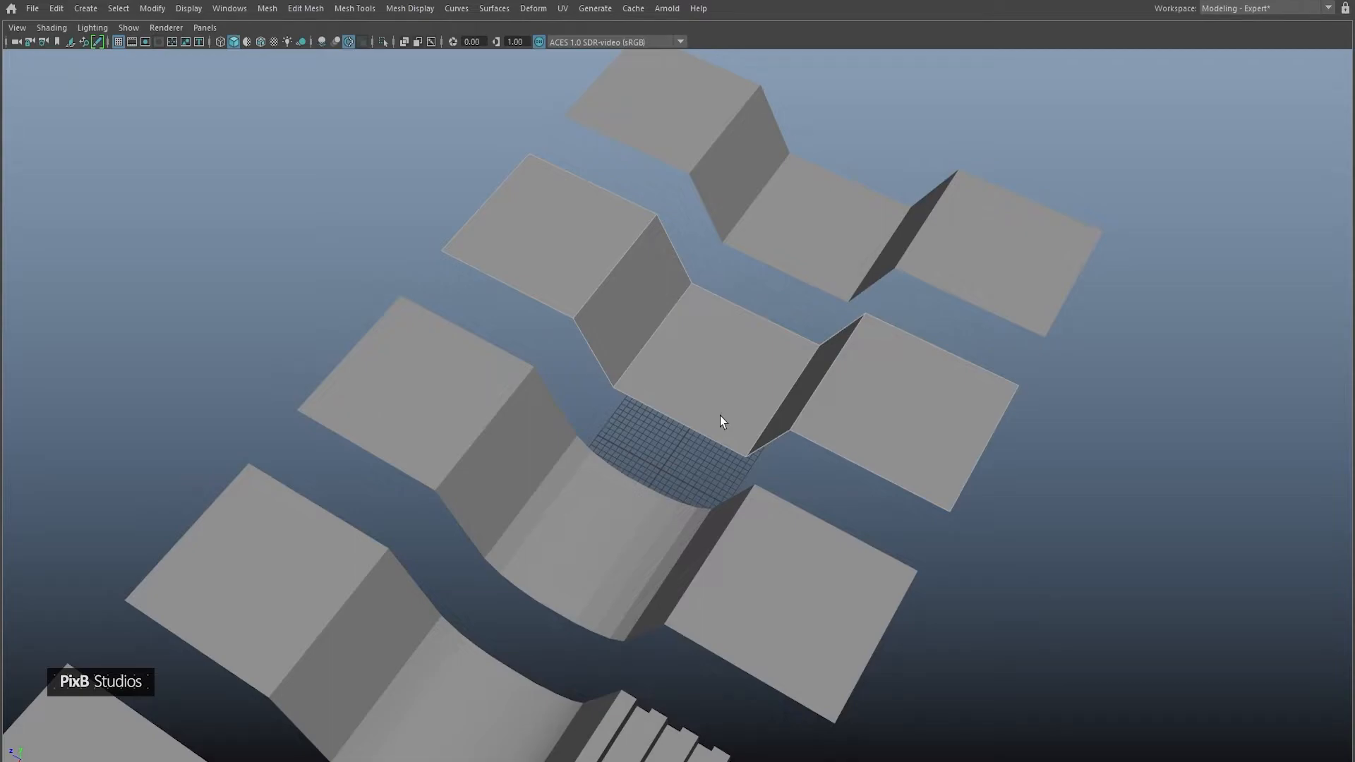
{"action": "scroll", "coordinate": [720, 421], "scroll_direction": "down", "scroll_amount": 3}
{"action": "left_click_drag", "start_coordinate": [689, 363], "coordinate": [713, 435], "text": "alt"}
{"action": "right_click_drag", "start_coordinate": [714, 358], "coordinate": [712, 317]}
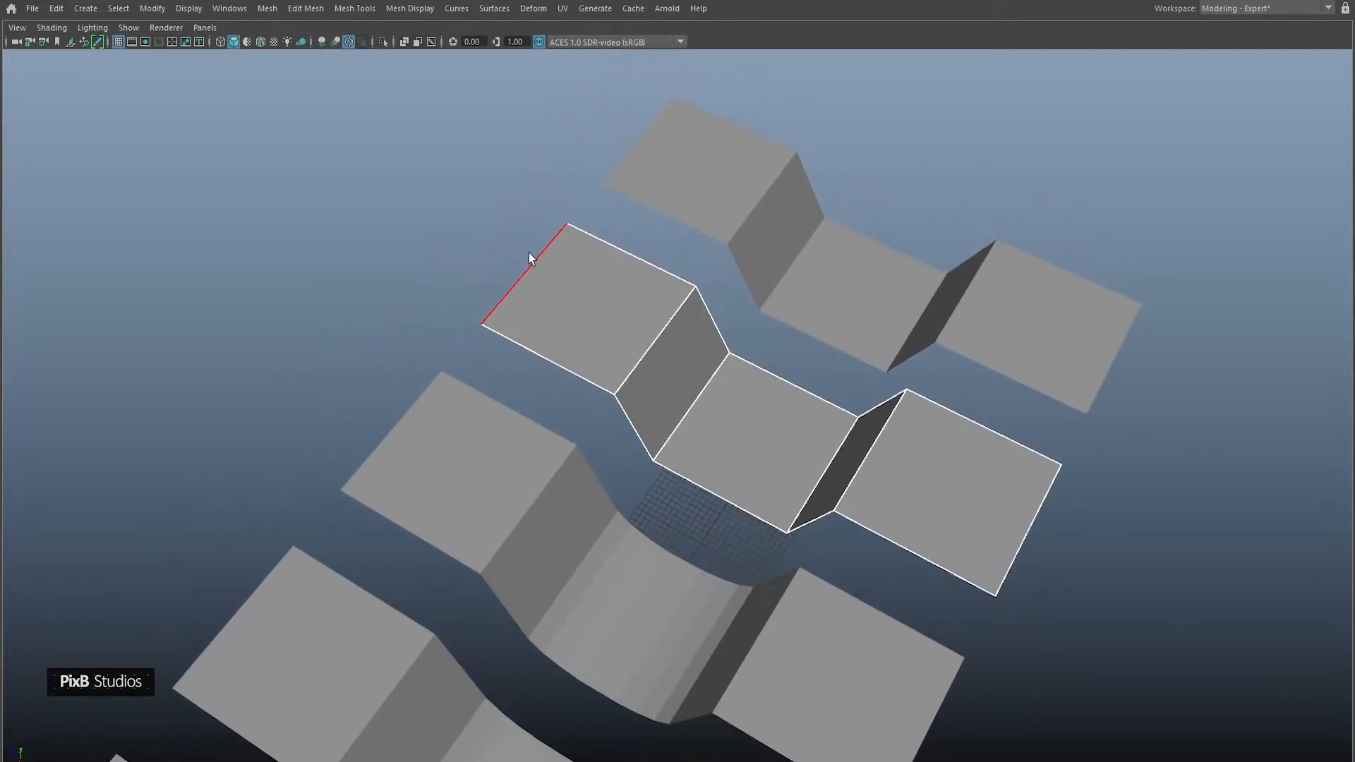
{"action": "left_click_drag", "start_coordinate": [430, 243], "coordinate": [515, 260], "text": "alt"}
{"action": "scroll", "coordinate": [516, 261], "scroll_direction": "up", "scroll_amount": 3}
{"action": "left_click", "coordinate": [584, 345]}
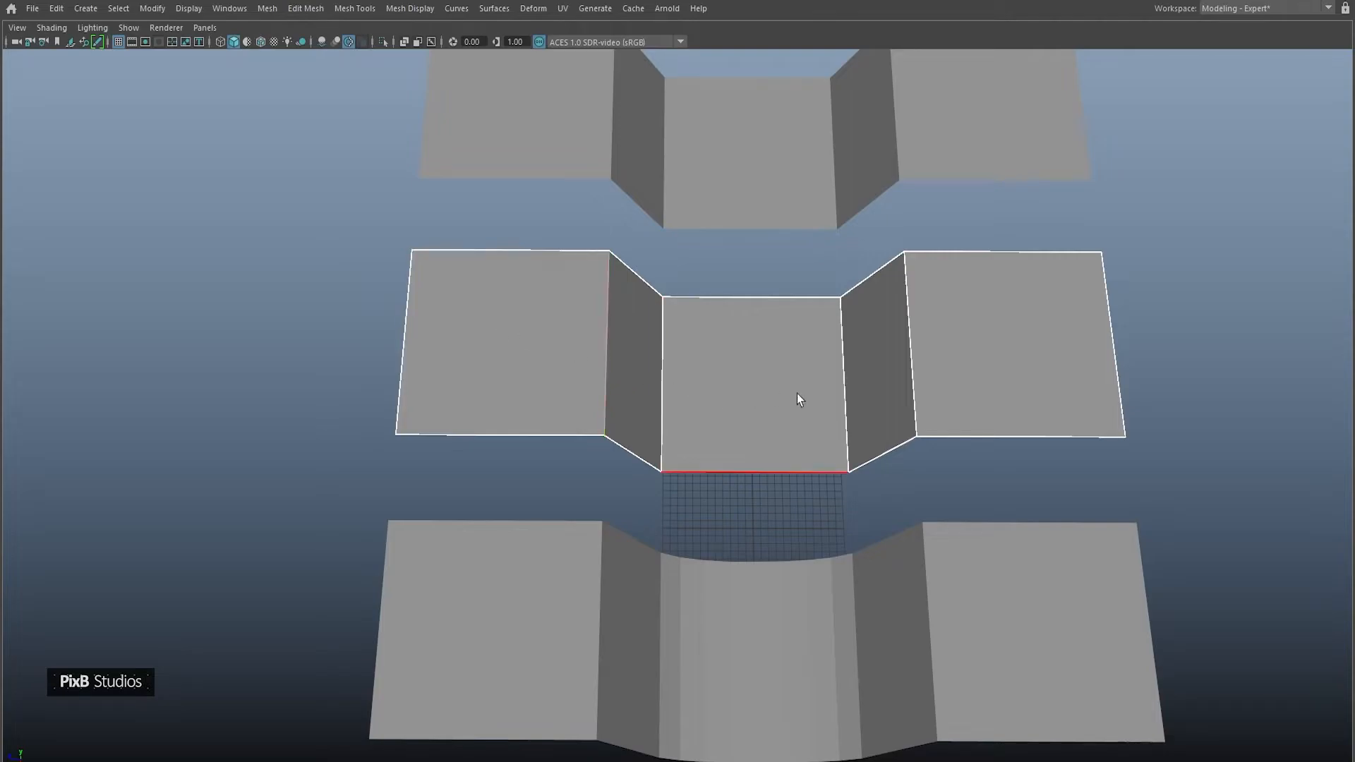
{"action": "right_click", "coordinate": [656, 337], "text": "shift"}
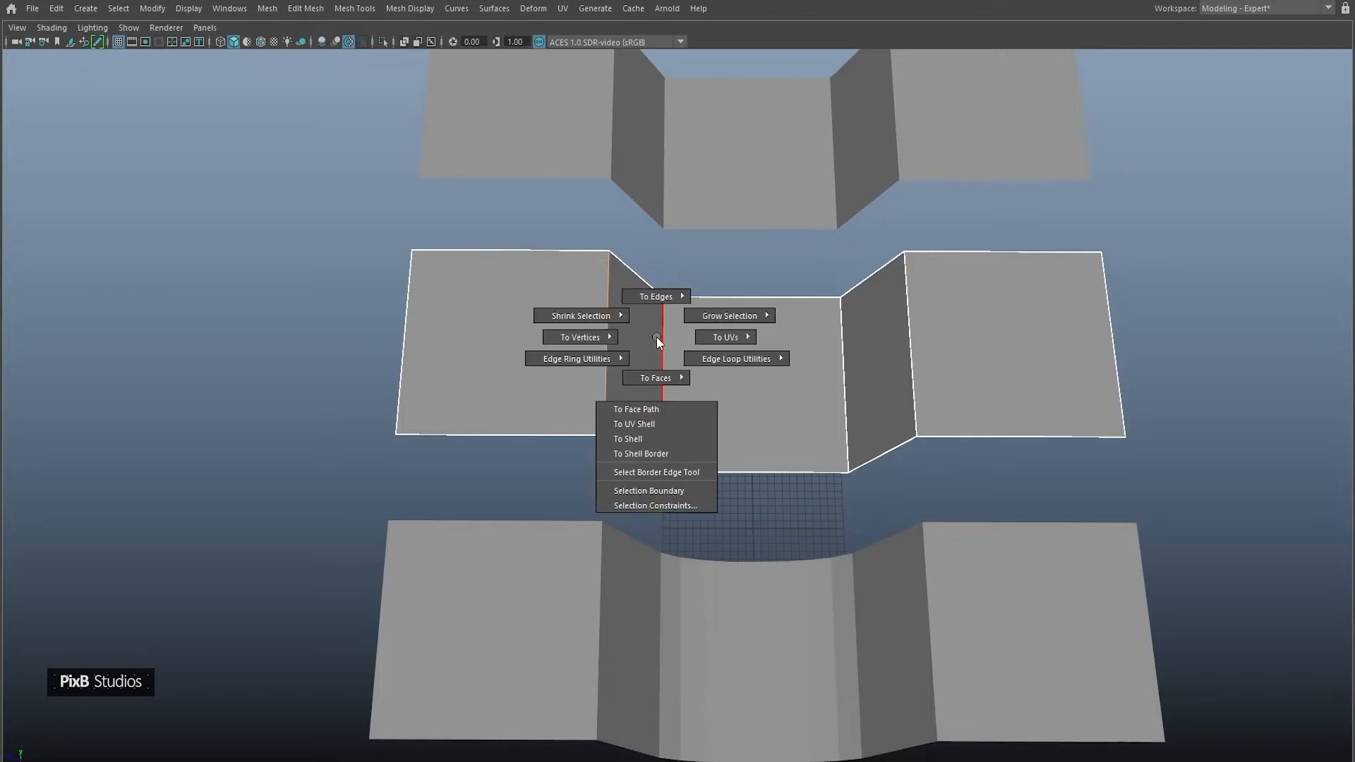
{"action": "right_click_drag", "start_coordinate": [656, 337], "coordinate": [611, 425], "text": "shift"}
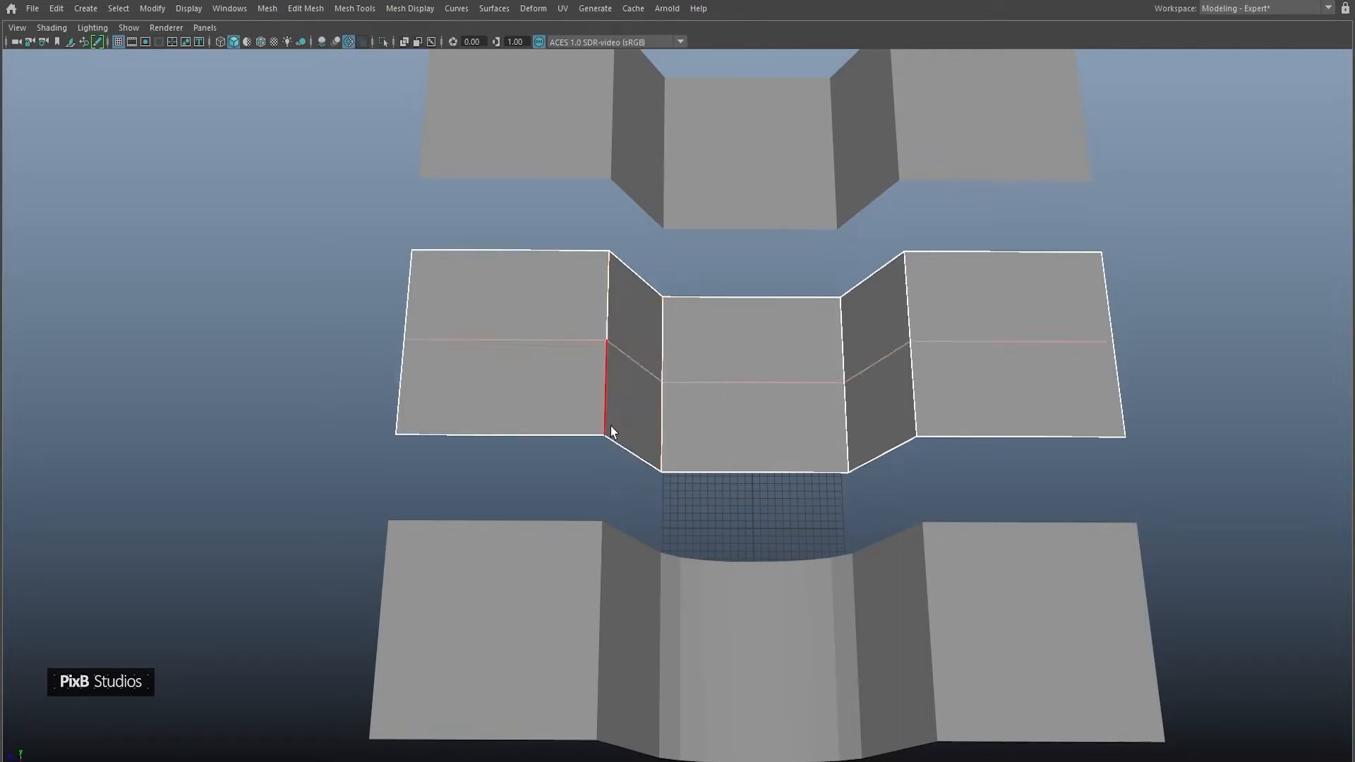
Split the edge ring of the strip's near half lengthwise and add three crosswise loops to the flat end panel
{"action": "mouse_move", "coordinate": [727, 404]}
{"action": "left_mouse_down", "text": "alt"}
{"action": "mouse_move", "coordinate": [638, 383]}
{"action": "mouse_move", "coordinate": [735, 387]}
{"action": "left_mouse_up", "text": "alt"}
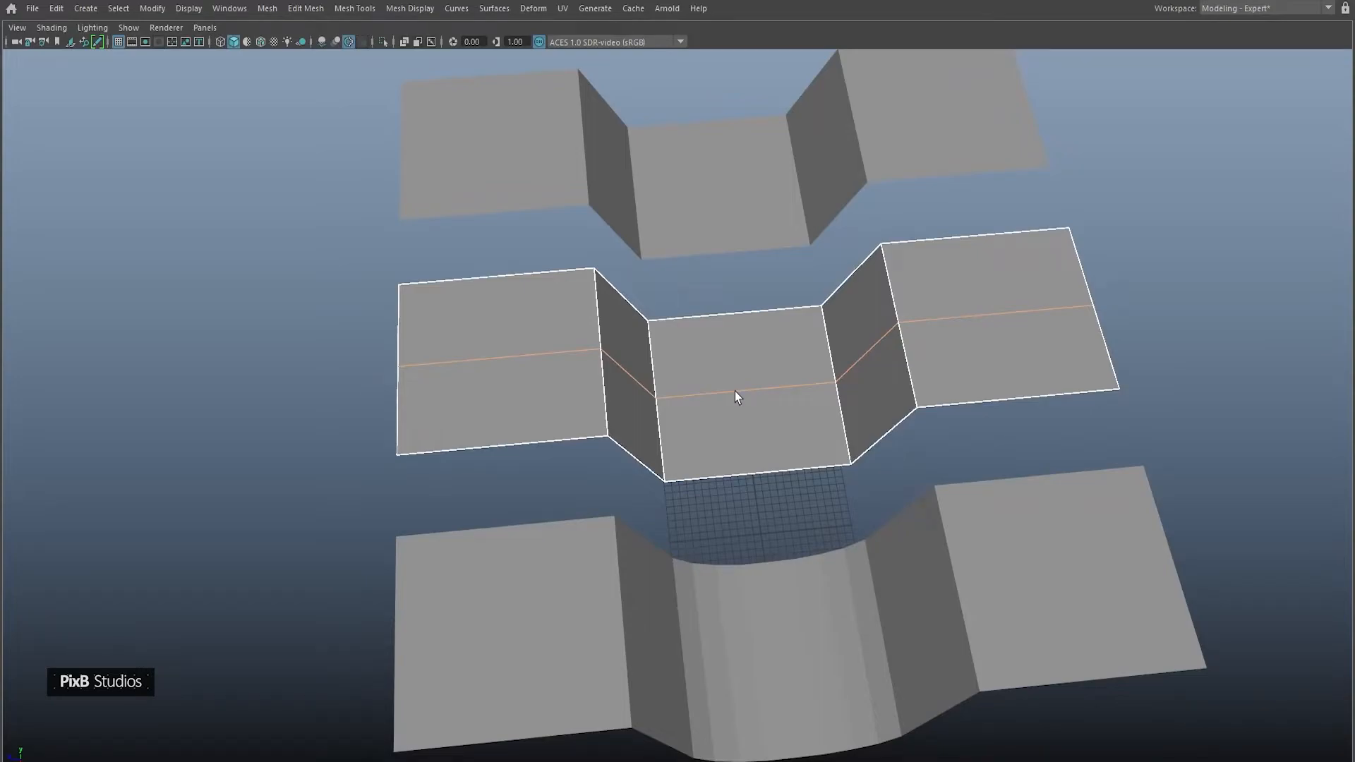
{"action": "left_click_drag", "start_coordinate": [692, 374], "coordinate": [719, 286], "text": "alt"}
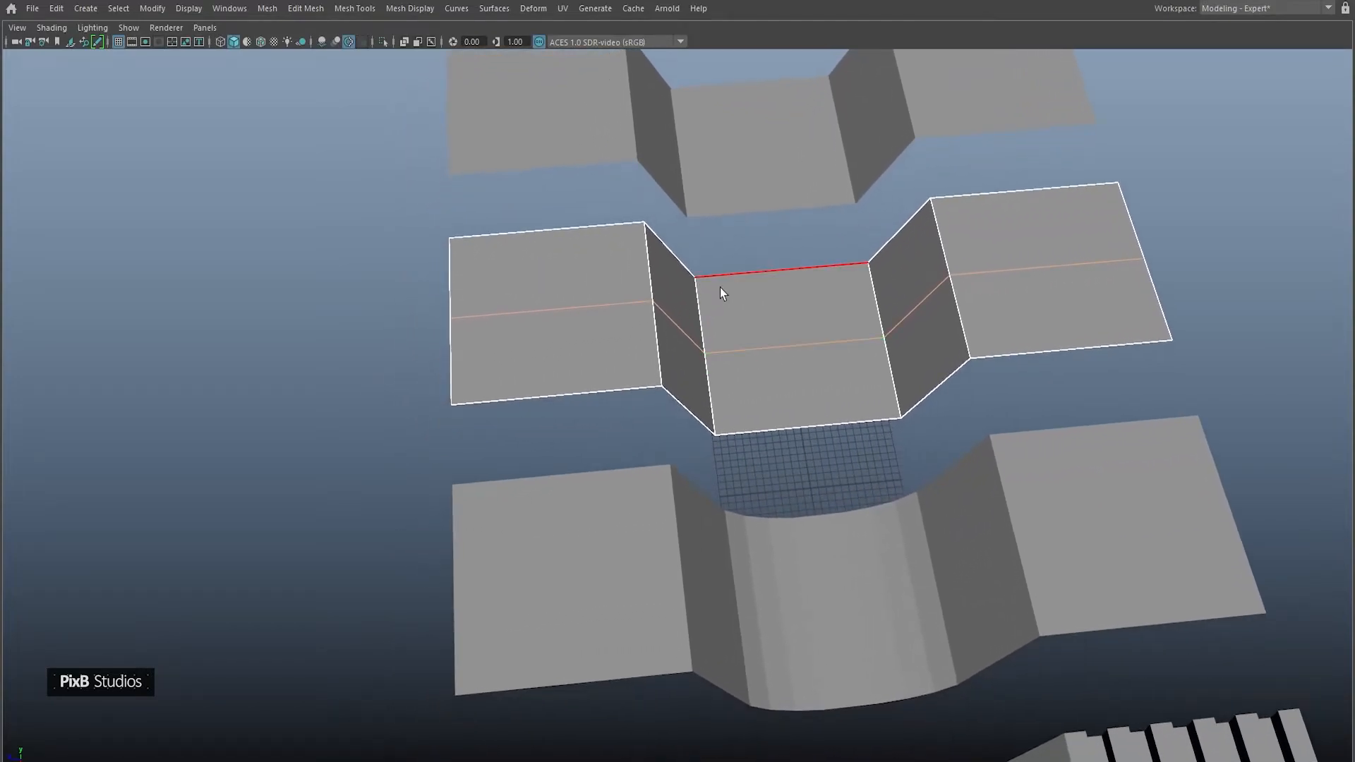
{"action": "left_click", "coordinate": [438, 356], "text": "ctrl"}
{"action": "left_click_drag", "start_coordinate": [651, 345], "coordinate": [482, 329], "text": "alt"}
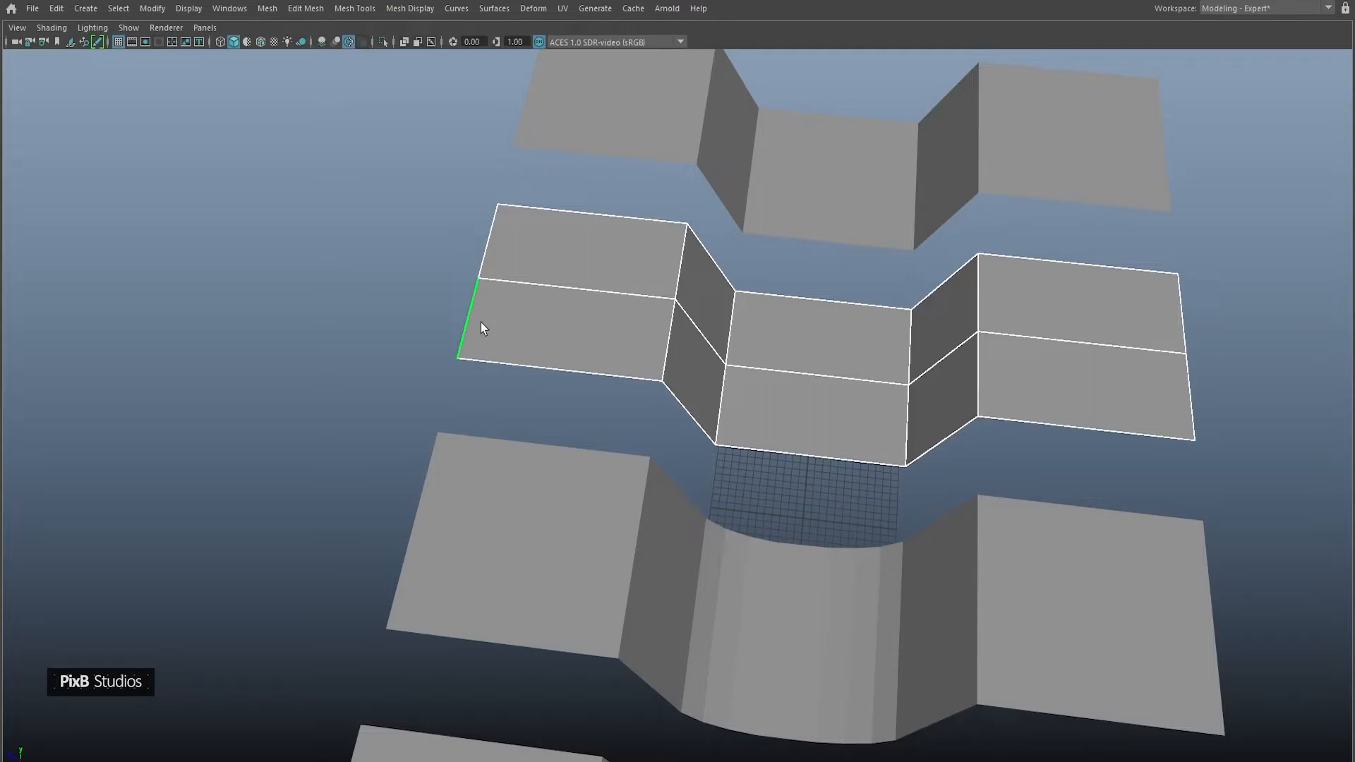
{"action": "middle_click_drag", "start_coordinate": [480, 322], "coordinate": [499, 409], "text": "alt"}
{"action": "scroll", "coordinate": [499, 409], "scroll_direction": "down", "scroll_amount": 2}
{"action": "left_click_drag", "start_coordinate": [534, 299], "coordinate": [492, 280], "text": "alt"}
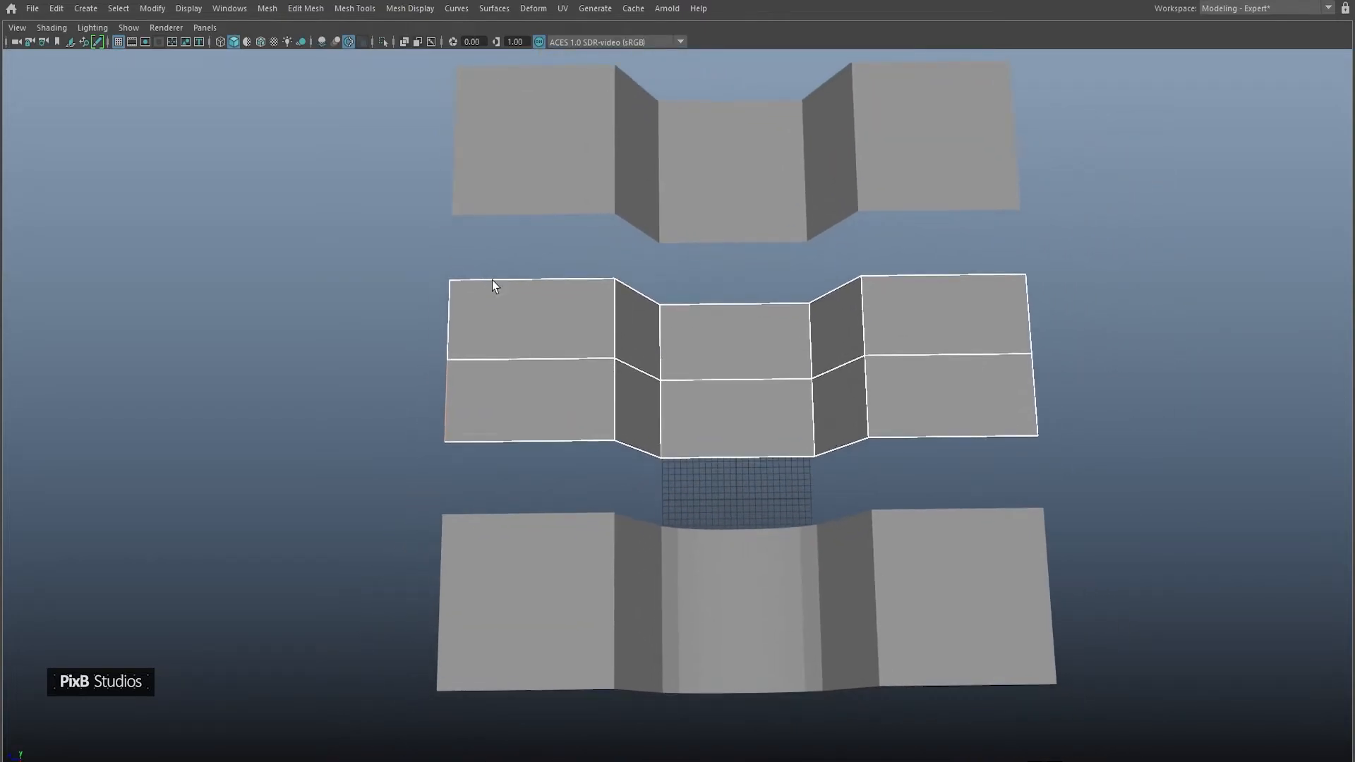
{"action": "left_click", "coordinate": [531, 359], "text": "ctrl"}
{"action": "left_click", "coordinate": [573, 388], "text": "ctrl"}
{"action": "left_click", "coordinate": [528, 381], "text": "ctrl"}
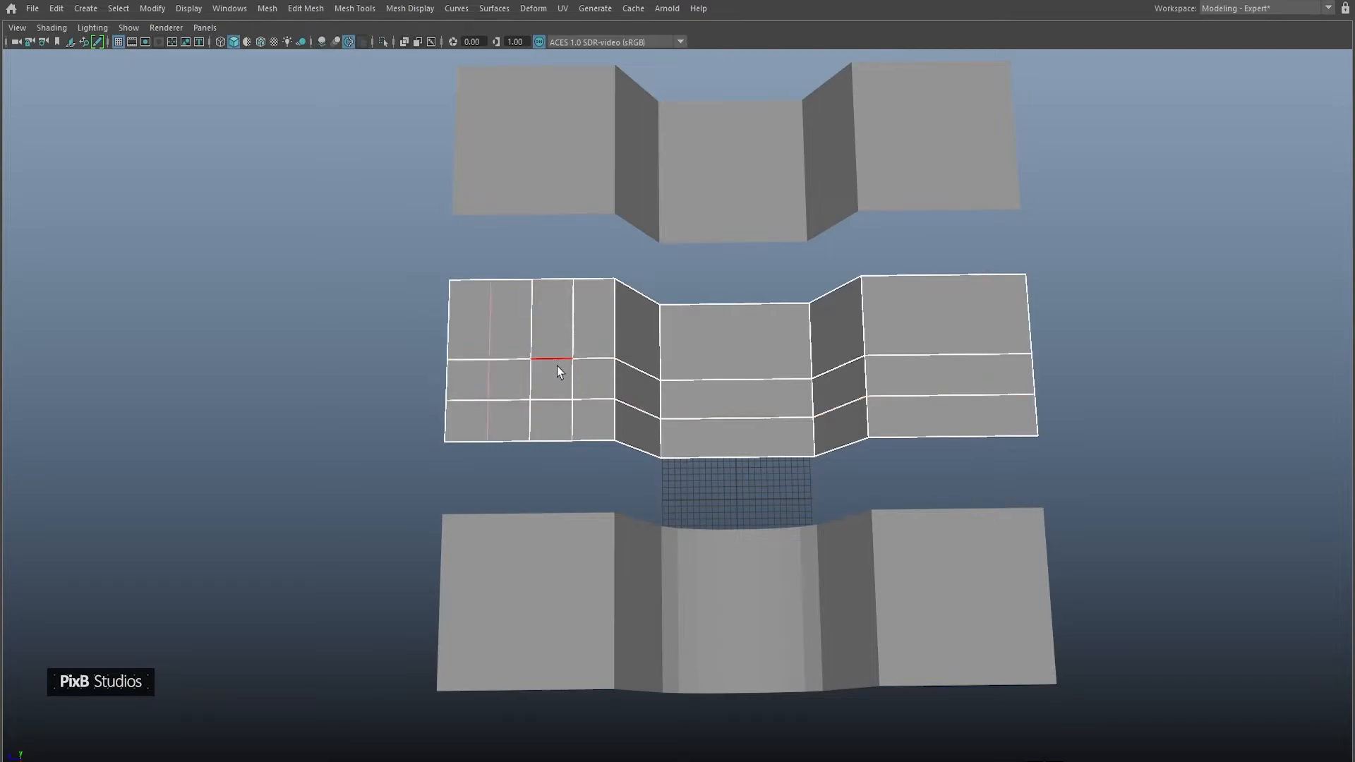
Repeat the edge ring split on the lengthwise edges of the strip's end, sloped and middle panels to add further crosswise loops
{"action": "middle_click", "coordinate": [536, 335], "text": "ctrl"}
{"action": "middle_click", "coordinate": [705, 373], "text": "ctrl"}
{"action": "middle_click", "coordinate": [709, 379], "text": "ctrl"}
{"action": "middle_click", "coordinate": [757, 379], "text": "ctrl"}
{"action": "middle_click", "coordinate": [903, 355], "text": "ctrl"}
{"action": "middle_click", "coordinate": [899, 356], "text": "ctrl"}
{"action": "middle_click", "coordinate": [974, 355], "text": "ctrl"}
{"action": "middle_click", "coordinate": [840, 360], "text": "ctrl"}
{"action": "middle_click", "coordinate": [637, 369], "text": "ctrl"}
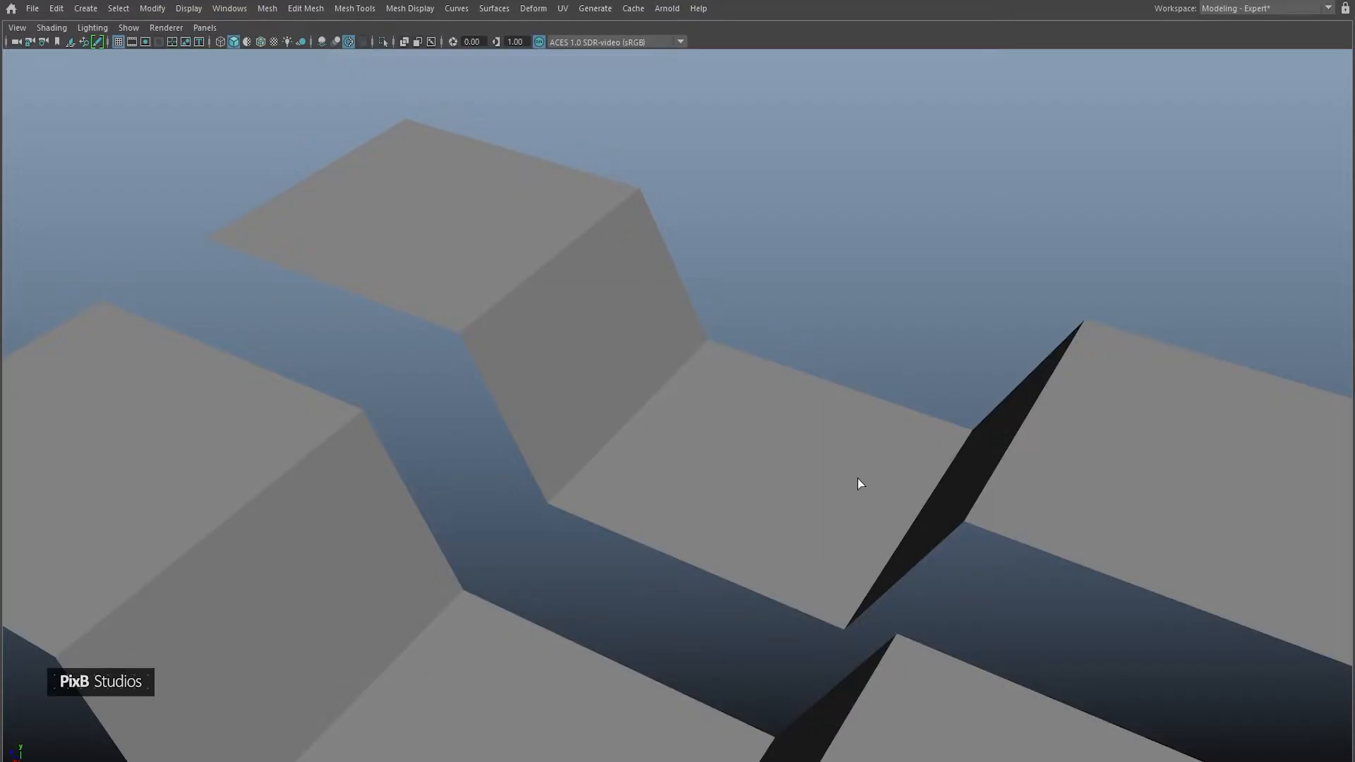
Offset edge loops closely on both sides of a ridge edge on the farthest strip, then undo an extra offset on the flat side
{"action": "middle_click_drag", "start_coordinate": [481, 273], "coordinate": [604, 372], "text": "alt"}
{"action": "right_click_drag", "start_coordinate": [605, 372], "coordinate": [655, 413], "text": "alt"}
{"action": "right_click_drag", "start_coordinate": [667, 334], "coordinate": [702, 409], "text": "shift"}
{"action": "right_click_drag", "start_coordinate": [467, 311], "coordinate": [612, 437], "text": "alt"}
{"action": "left_click", "coordinate": [615, 442]}
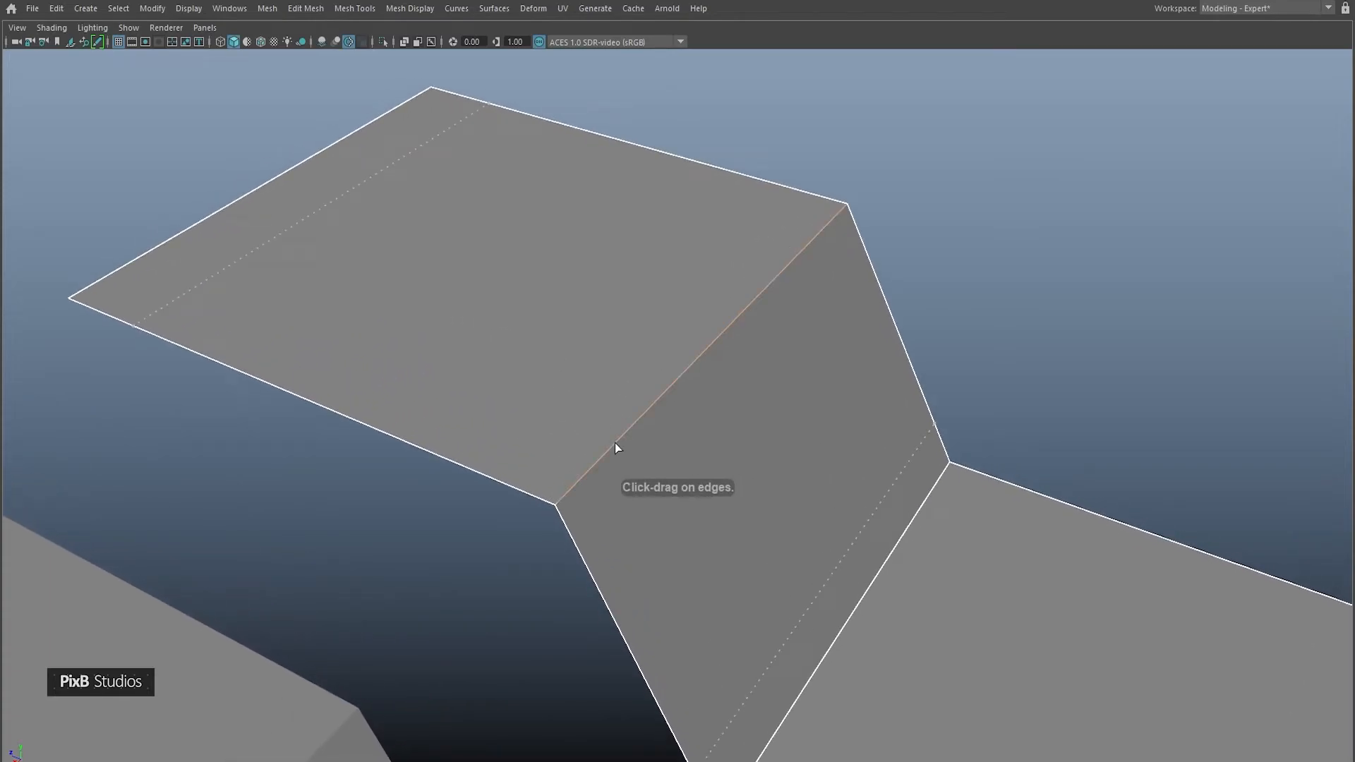
{"action": "left_click", "coordinate": [827, 207]}
{"action": "middle_click_drag", "start_coordinate": [638, 353], "coordinate": [637, 348], "text": "alt"}
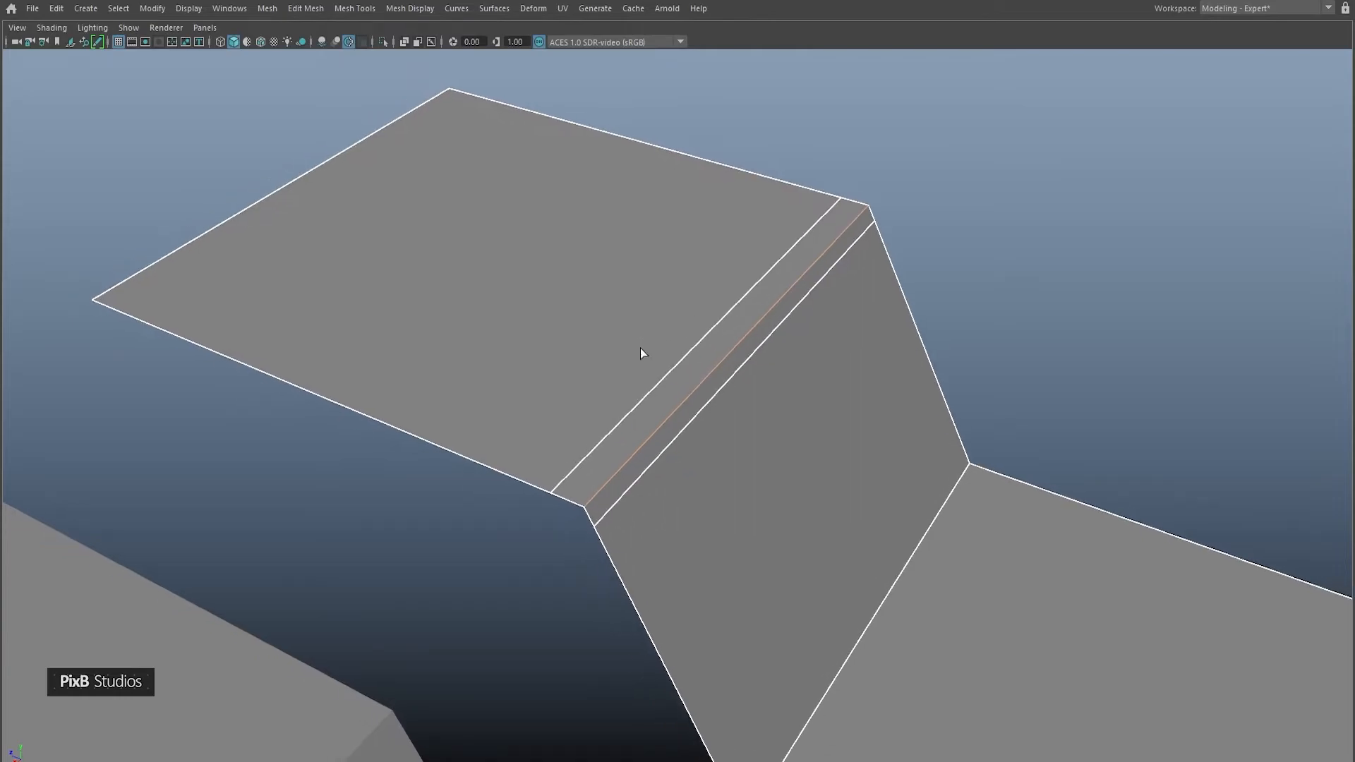
{"action": "left_click", "coordinate": [777, 213]}
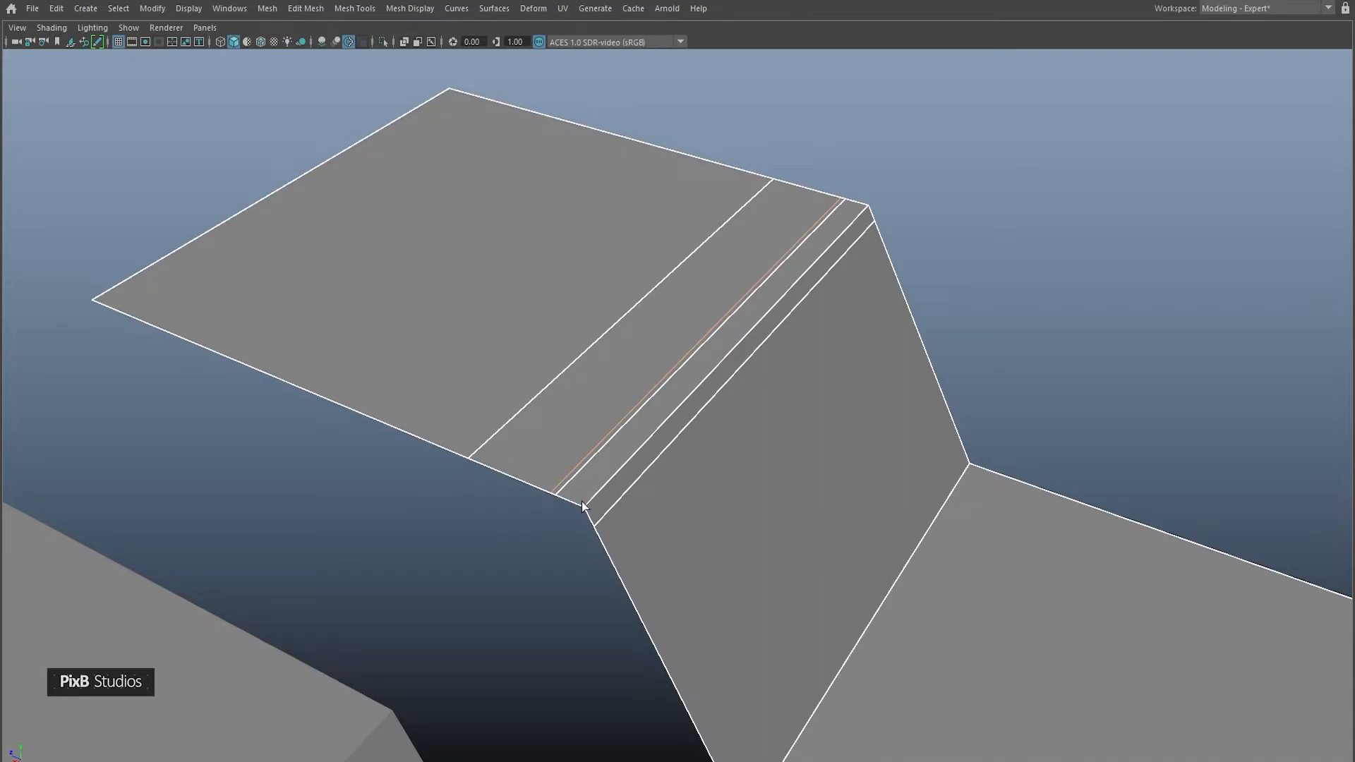
{"action": "key", "text": "ctrl+z"}
Open the Offset Edge Loop options and offset further loops around the flat-side loop and the ridge edge
{"action": "right_click", "coordinate": [582, 403], "text": "shift"}
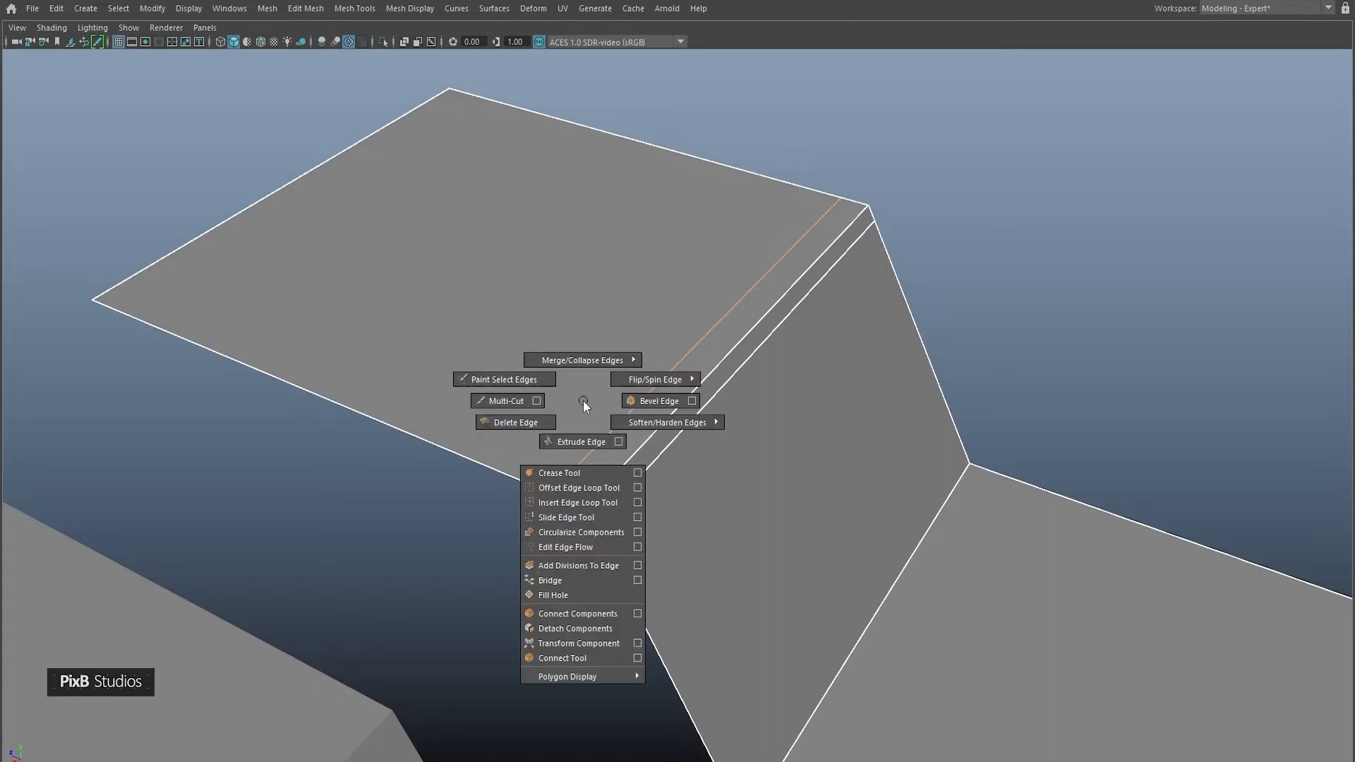
{"action": "left_click", "coordinate": [638, 487]}
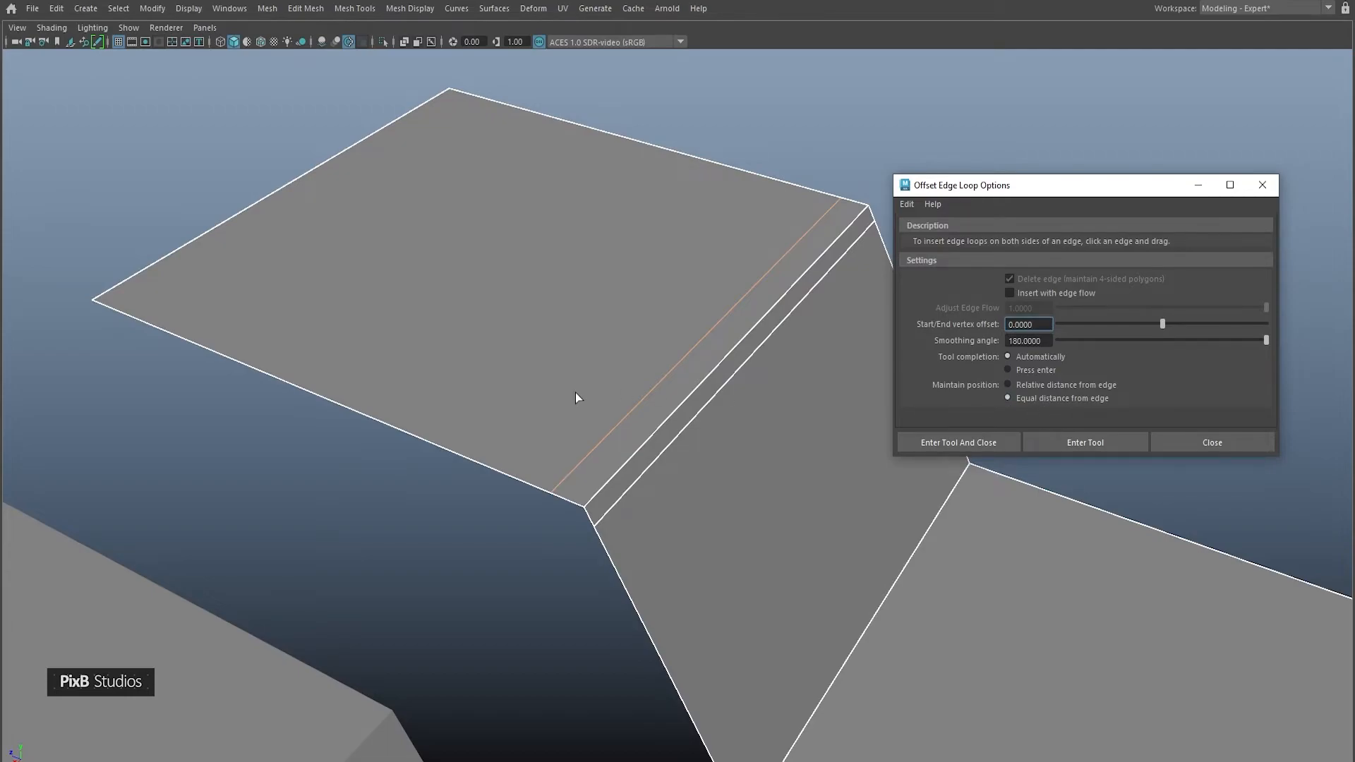
{"action": "left_click_drag", "start_coordinate": [612, 432], "coordinate": [613, 413], "text": "alt"}
{"action": "middle_click_drag", "start_coordinate": [675, 479], "coordinate": [509, 253], "text": "alt"}
{"action": "middle_click_drag", "start_coordinate": [551, 313], "coordinate": [663, 473], "text": "alt"}
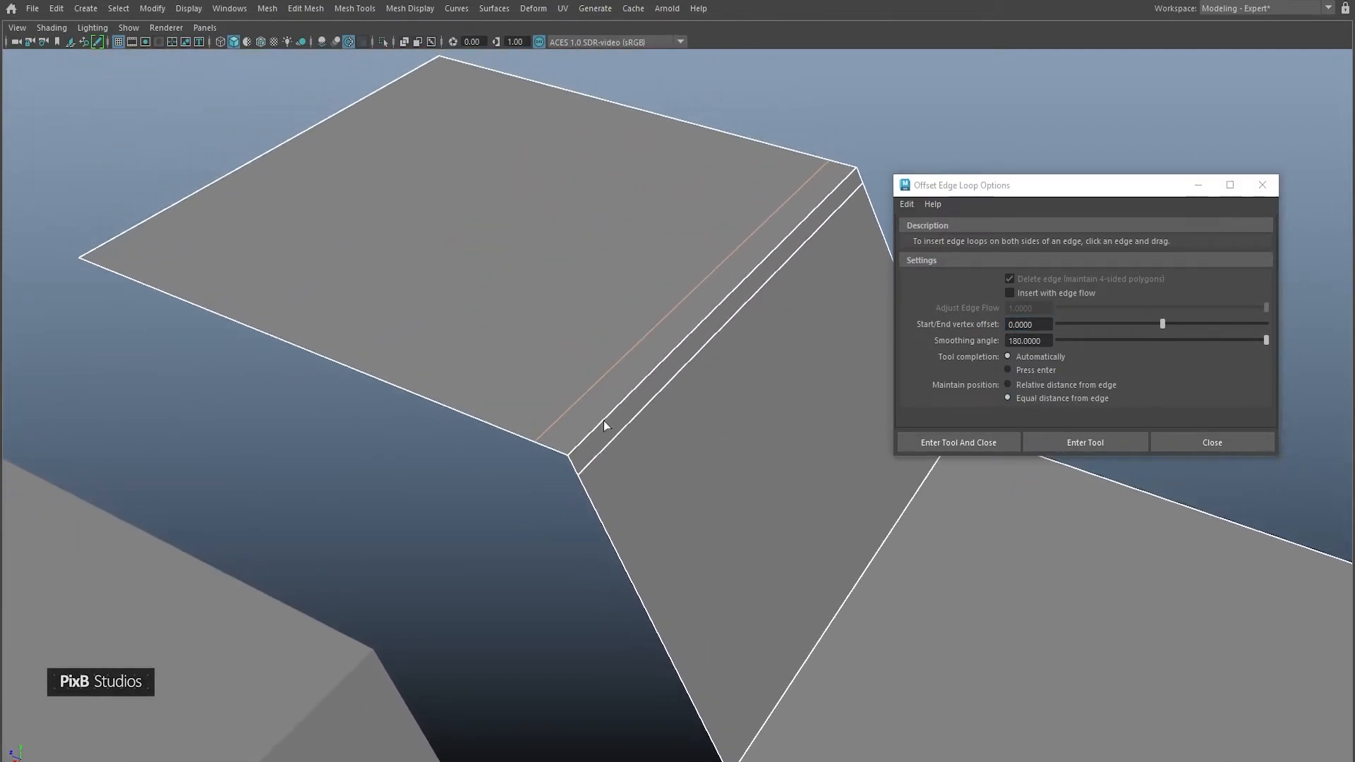
{"action": "left_click_drag", "start_coordinate": [574, 402], "coordinate": [573, 401]}
{"action": "left_click_drag", "start_coordinate": [704, 227], "coordinate": [743, 198]}
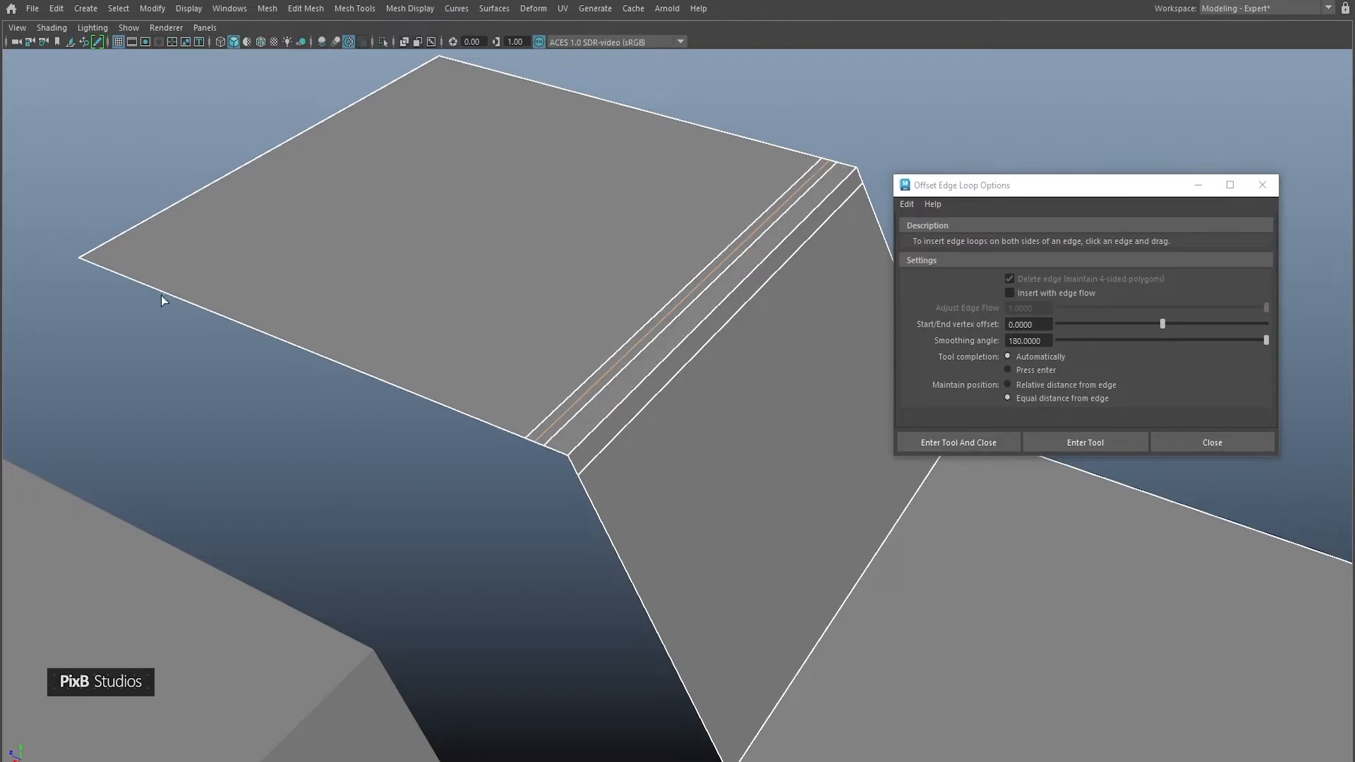
{"action": "left_click_drag", "start_coordinate": [622, 399], "coordinate": [626, 390]}
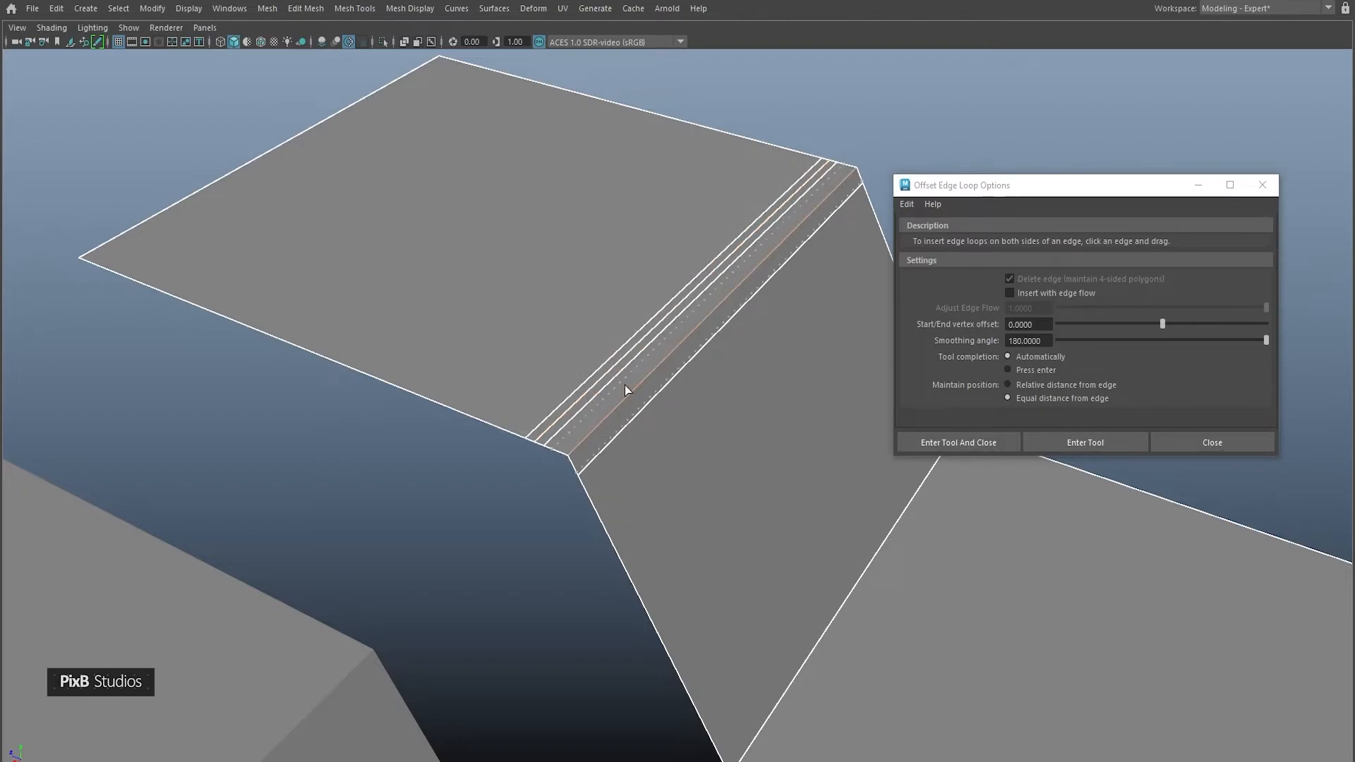
{"action": "left_click_drag", "start_coordinate": [698, 228], "coordinate": [699, 228]}
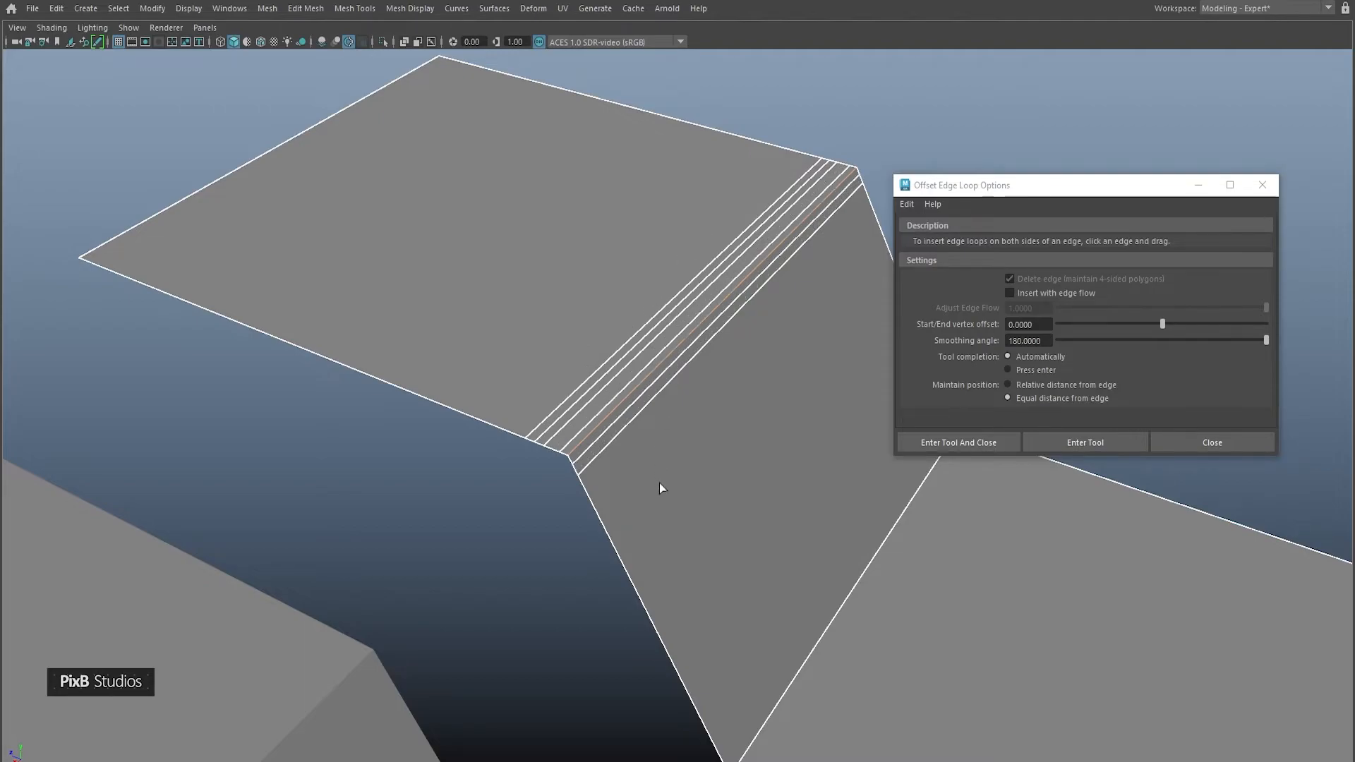
Enable Insert with edge flow for the Offset Edge Loop Tool and offset rounded loops around the crease at the slope's foot
{"action": "middle_click_drag", "start_coordinate": [656, 475], "coordinate": [651, 467], "text": "alt"}
{"action": "left_click", "coordinate": [1010, 294]}
{"action": "left_click", "coordinate": [1073, 438]}
{"action": "middle_click_drag", "start_coordinate": [669, 561], "coordinate": [592, 399], "text": "alt"}
{"action": "left_click_drag", "start_coordinate": [663, 550], "coordinate": [695, 309], "text": "alt"}
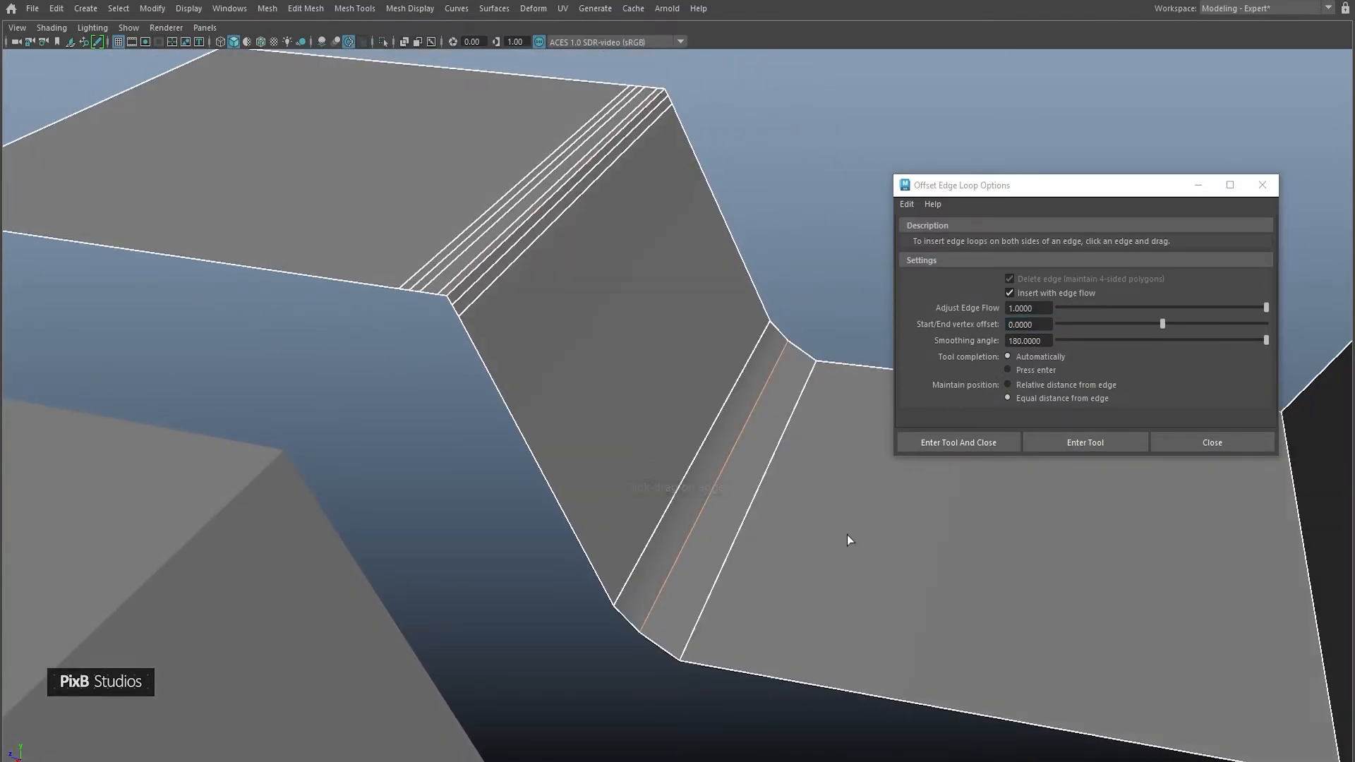
Add edge-flow offset loops around the crease at the foot of the opposite slope, including a second, tighter pair
{"action": "middle_click_drag", "start_coordinate": [844, 532], "coordinate": [565, 445], "text": "alt"}
{"action": "left_click_drag", "start_coordinate": [565, 445], "coordinate": [713, 443], "text": "alt"}
{"action": "left_click_drag", "start_coordinate": [886, 518], "coordinate": [793, 384]}
{"action": "middle_click_drag", "start_coordinate": [695, 498], "coordinate": [723, 459], "text": "alt"}
{"action": "left_click_drag", "start_coordinate": [792, 493], "coordinate": [659, 490], "text": "alt"}
{"action": "middle_click_drag", "start_coordinate": [659, 490], "coordinate": [723, 448], "text": "alt"}
{"action": "left_click_drag", "start_coordinate": [705, 451], "coordinate": [794, 313], "text": "alt"}
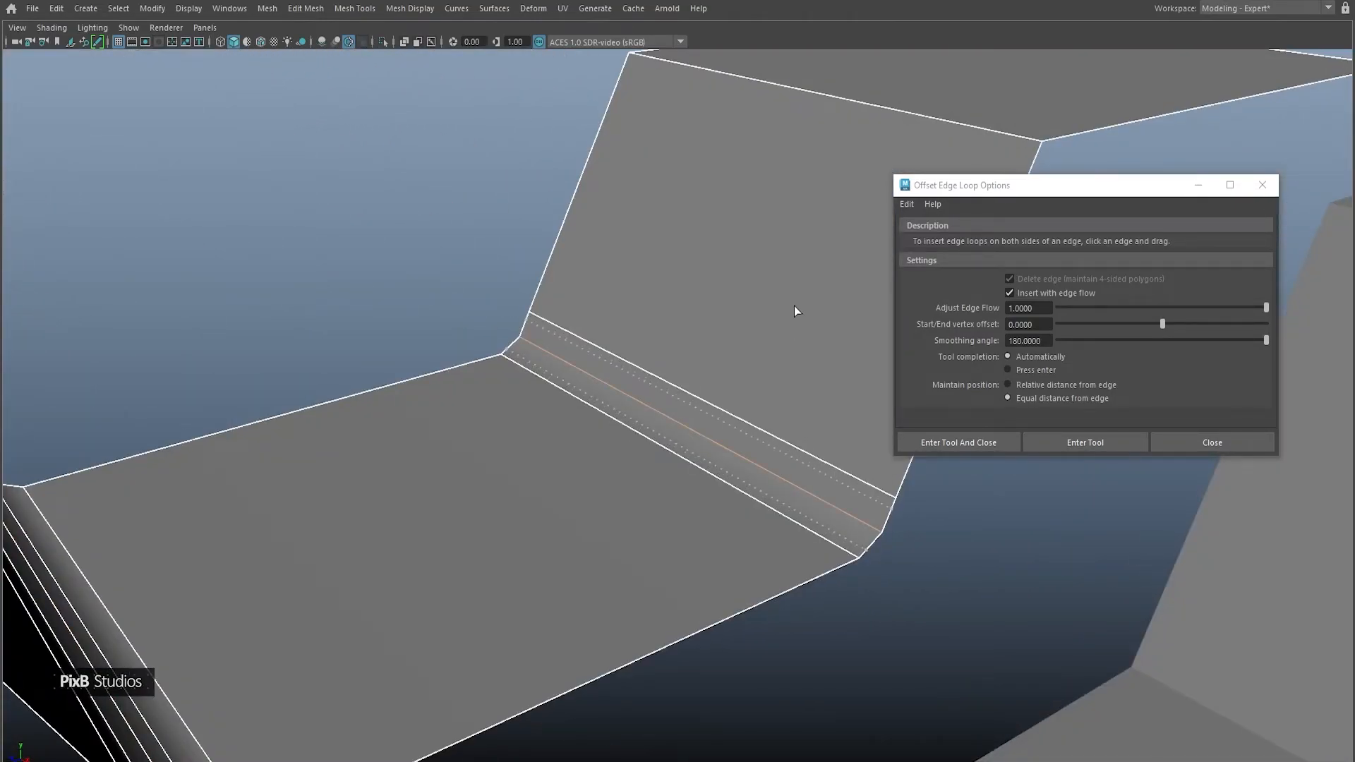
{"action": "left_click_drag", "start_coordinate": [669, 155], "coordinate": [435, 696]}
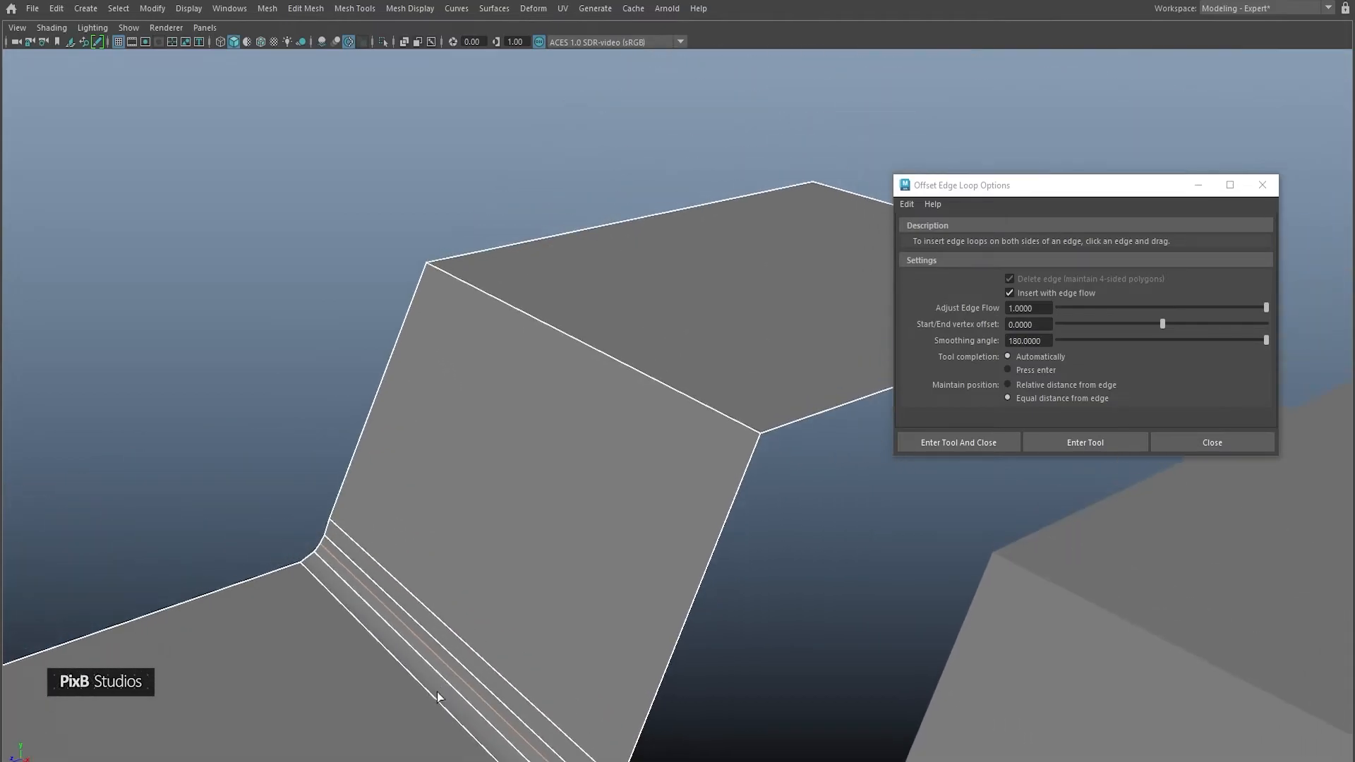
Offset edge-flow loops around the ridge edge at the top of the opposite slope to round it
{"action": "left_click_drag", "start_coordinate": [692, 397], "coordinate": [710, 401]}
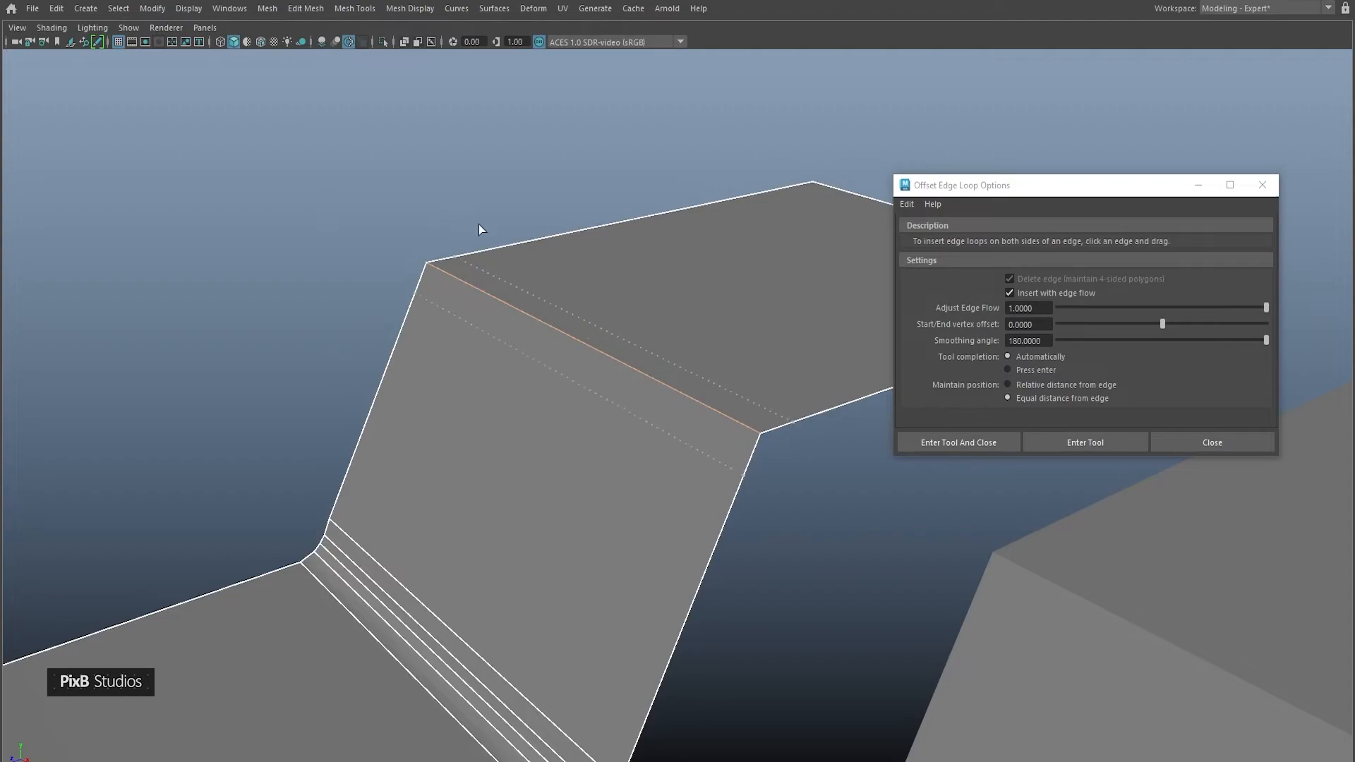
{"action": "left_click_drag", "start_coordinate": [471, 222], "coordinate": [515, 240]}
{"action": "left_click_drag", "start_coordinate": [620, 353], "coordinate": [568, 324]}
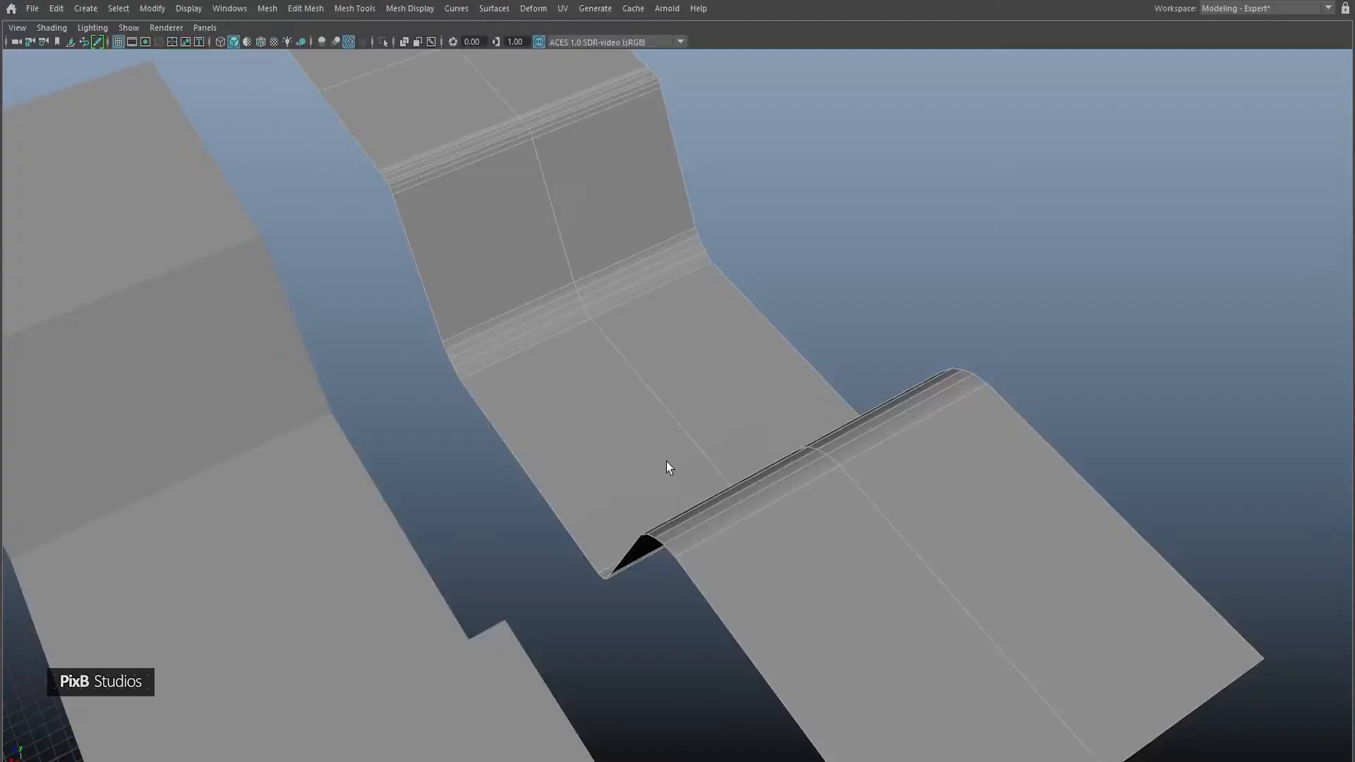
Duplicate the strip's central lengthwise edge loop to both sides using Edge Loop Utilities
{"action": "middle_click_drag", "start_coordinate": [596, 340], "coordinate": [657, 420], "text": "alt"}
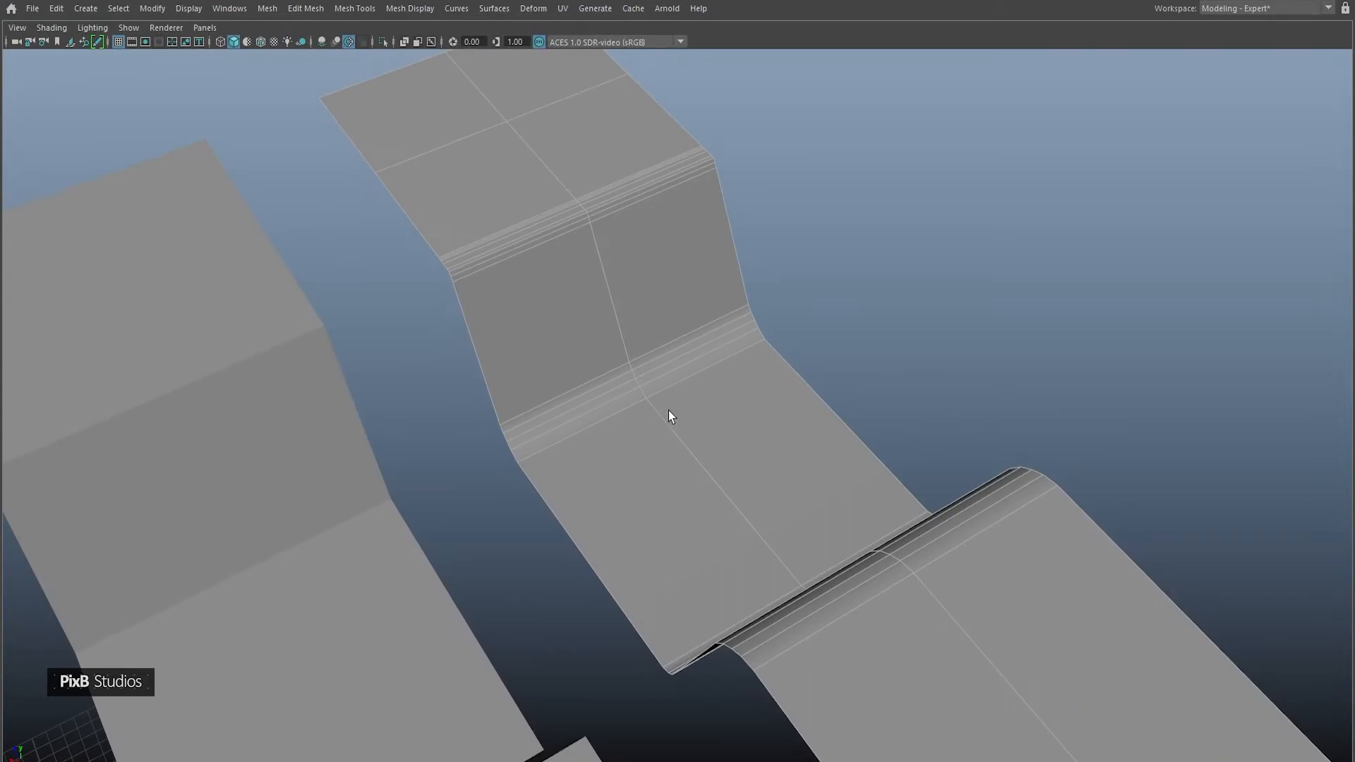
{"action": "middle_click_drag", "start_coordinate": [700, 475], "coordinate": [658, 429], "text": "alt"}
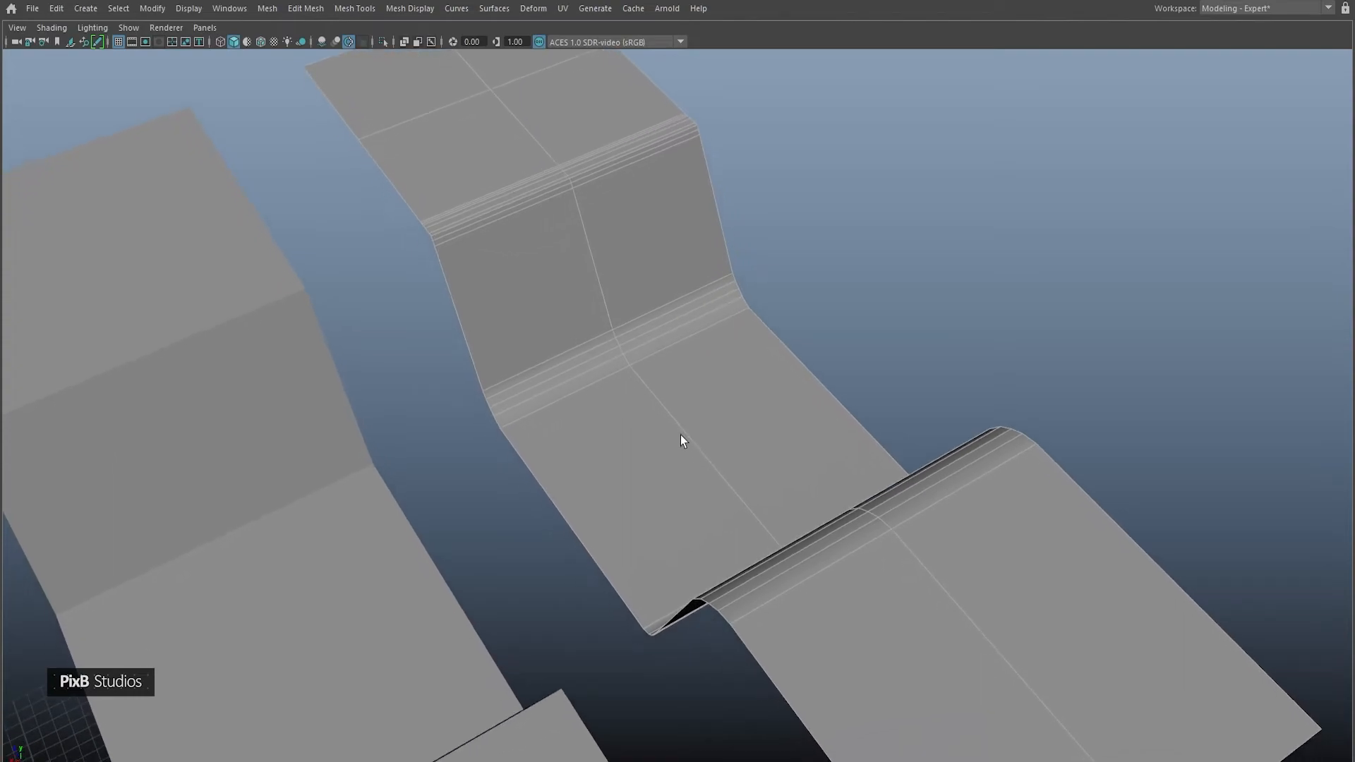
{"action": "key", "text": "ctrl+shift+x"}
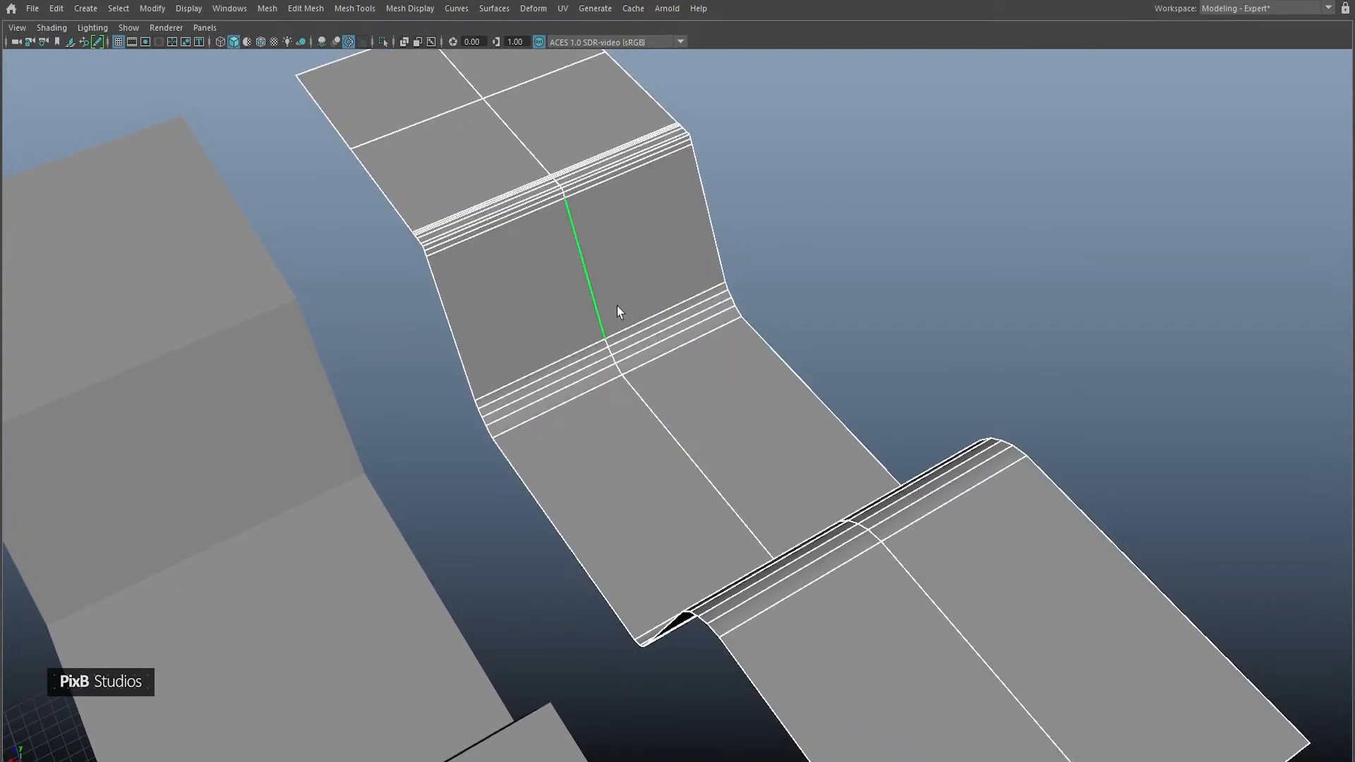
{"action": "right_click", "coordinate": [623, 260], "text": "ctrl"}
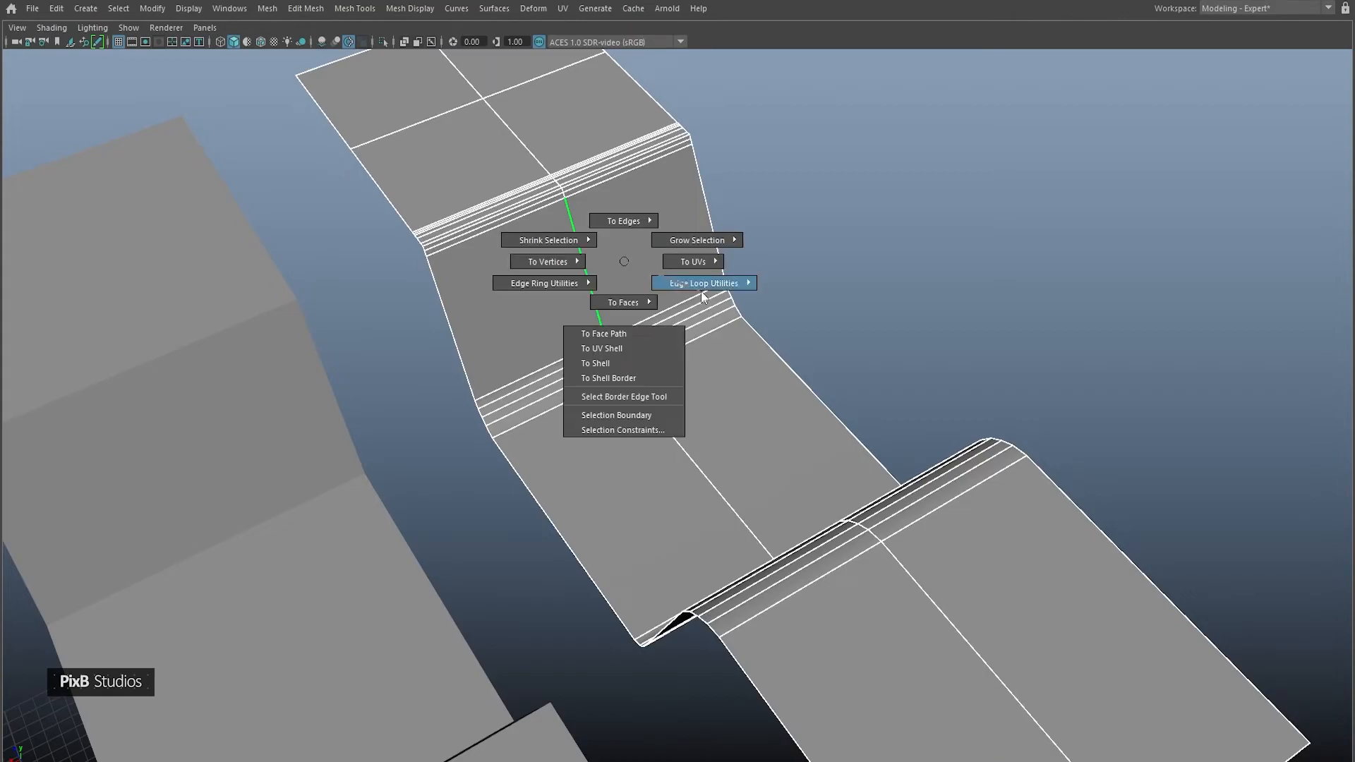
{"action": "mouse_move", "coordinate": [700, 286]}
{"action": "left_click", "coordinate": [603, 312]}
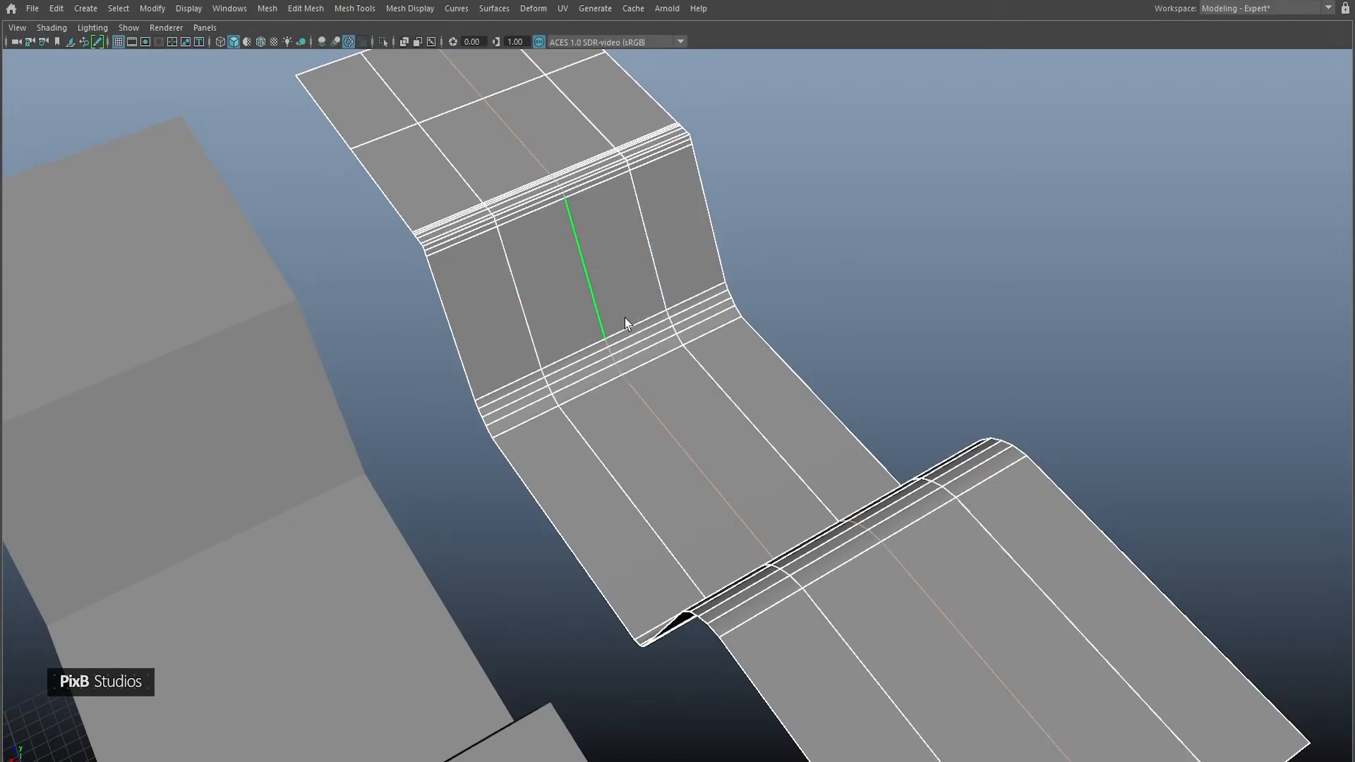
{"action": "left_click_drag", "start_coordinate": [635, 368], "coordinate": [552, 331], "text": "alt"}
Repeat the loop duplication on the flanking lengthwise loops and on the crosswise loop at the slope's foot
{"action": "left_click", "coordinate": [529, 318]}
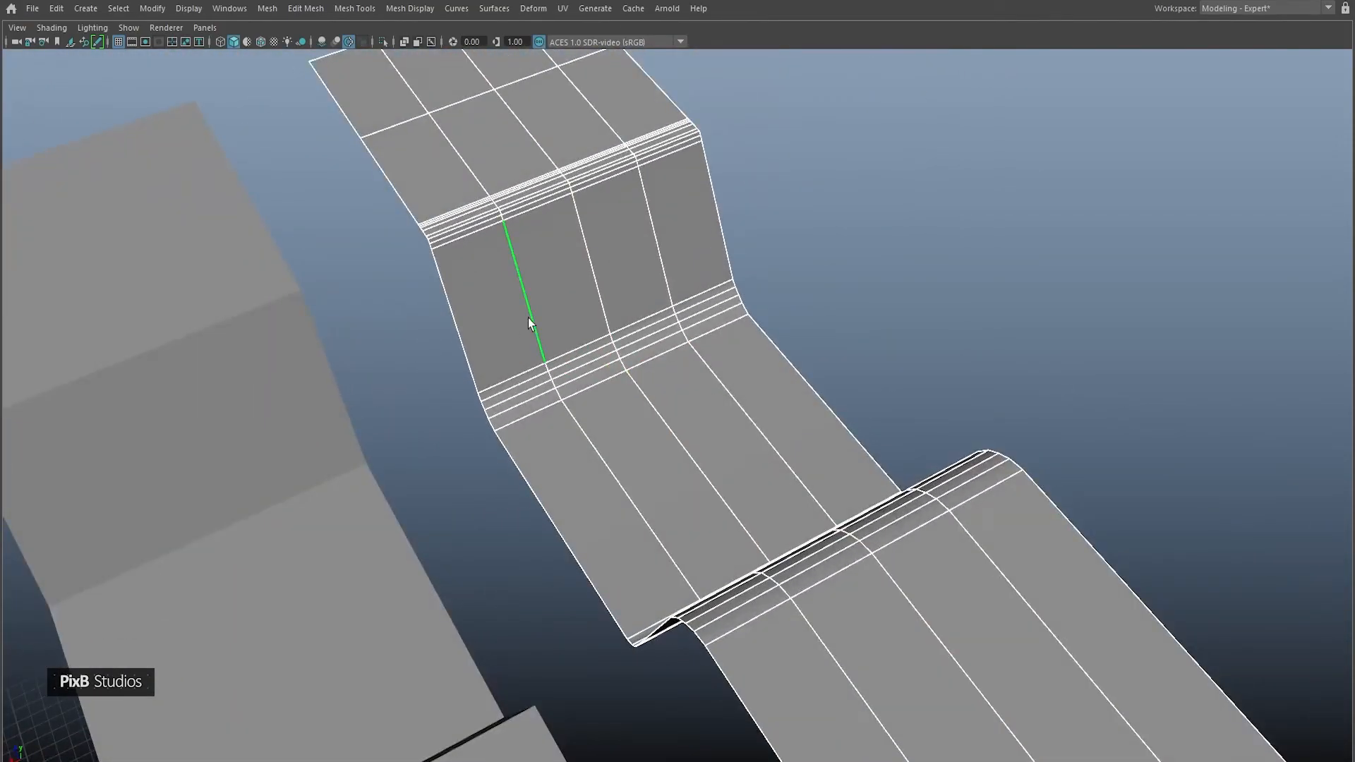
{"action": "key", "text": "g"}
{"action": "left_click", "coordinate": [607, 297]}
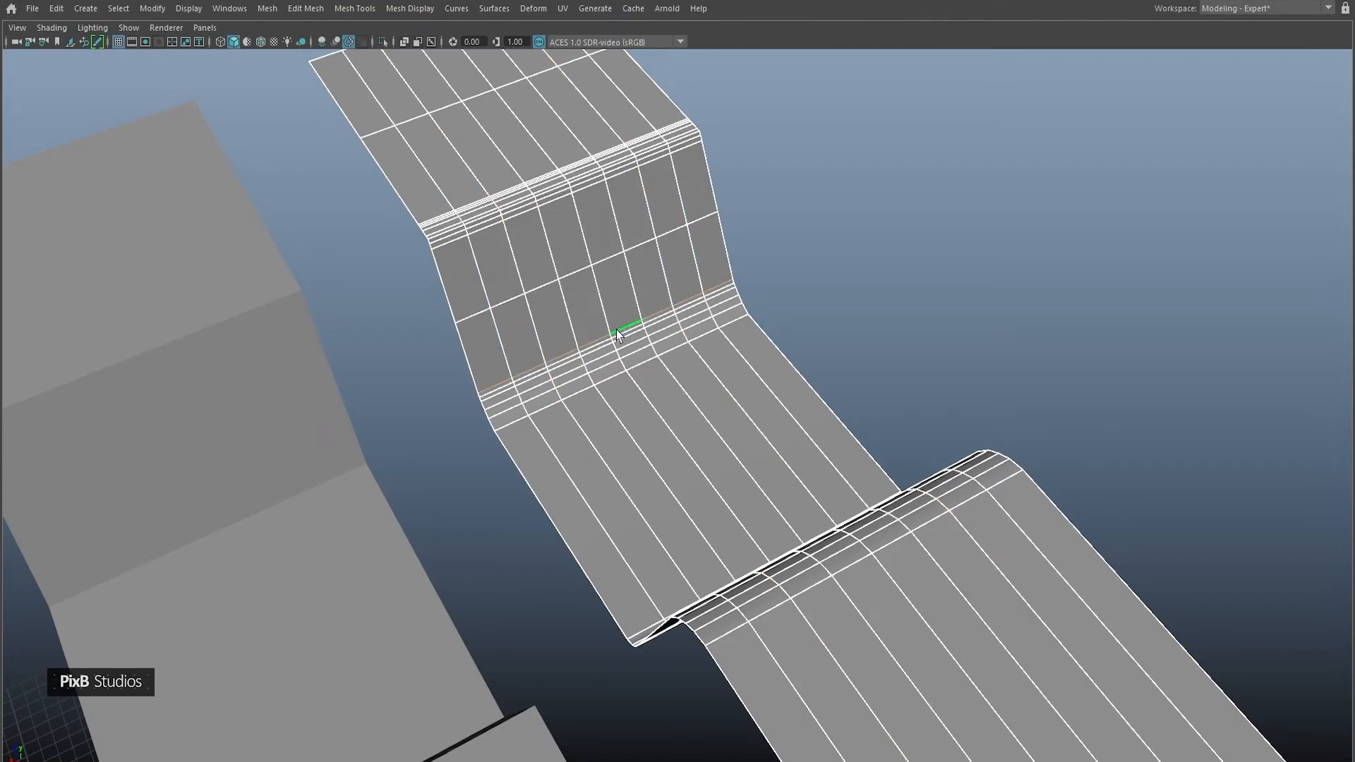
Duplicate the crosswise edge loops repeatedly across the sunken flat panel to form a dense grid
{"action": "scroll", "coordinate": [627, 406], "scroll_direction": "up", "scroll_amount": 3}
{"action": "middle_click", "coordinate": [608, 375], "text": "ctrl"}
{"action": "left_click", "coordinate": [614, 367], "text": "ctrl"}
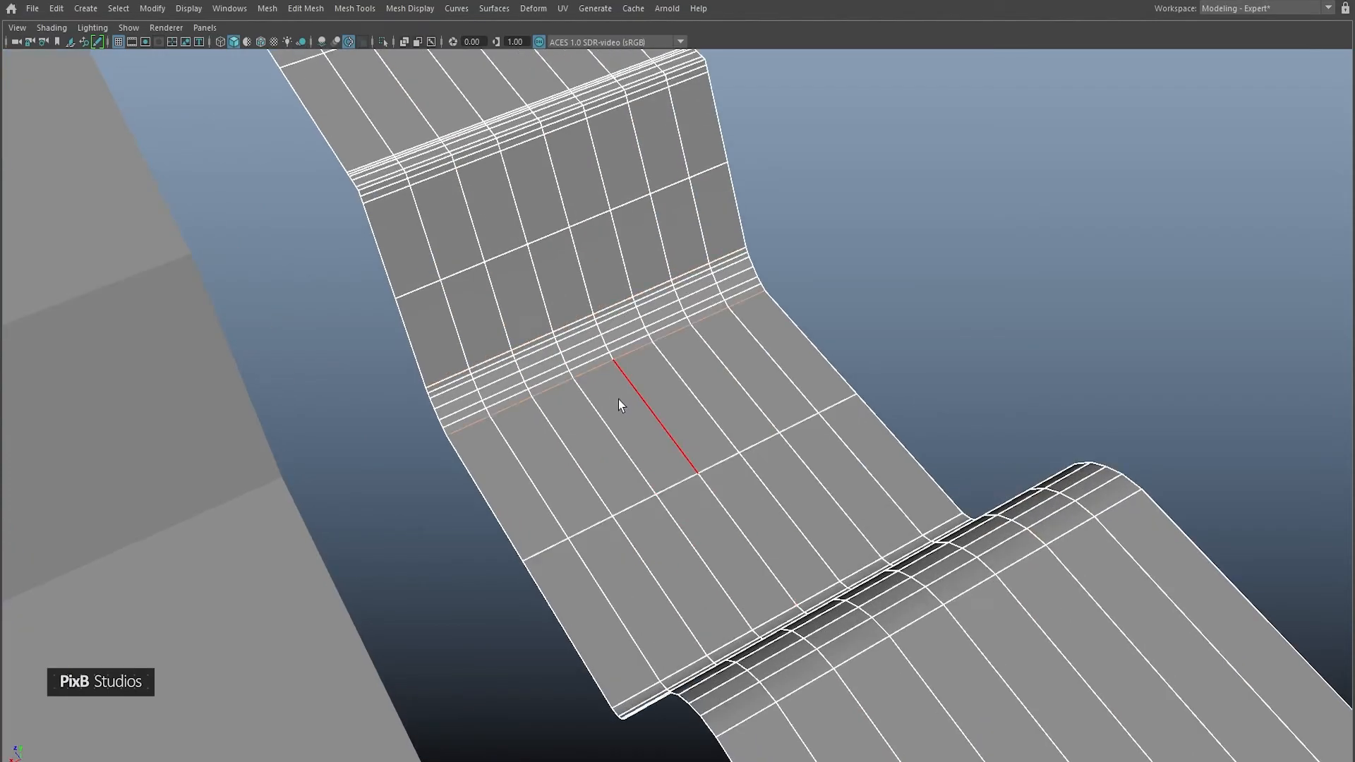
{"action": "left_click", "coordinate": [677, 483], "text": "ctrl"}
{"action": "left_click", "coordinate": [655, 448], "text": "ctrl"}
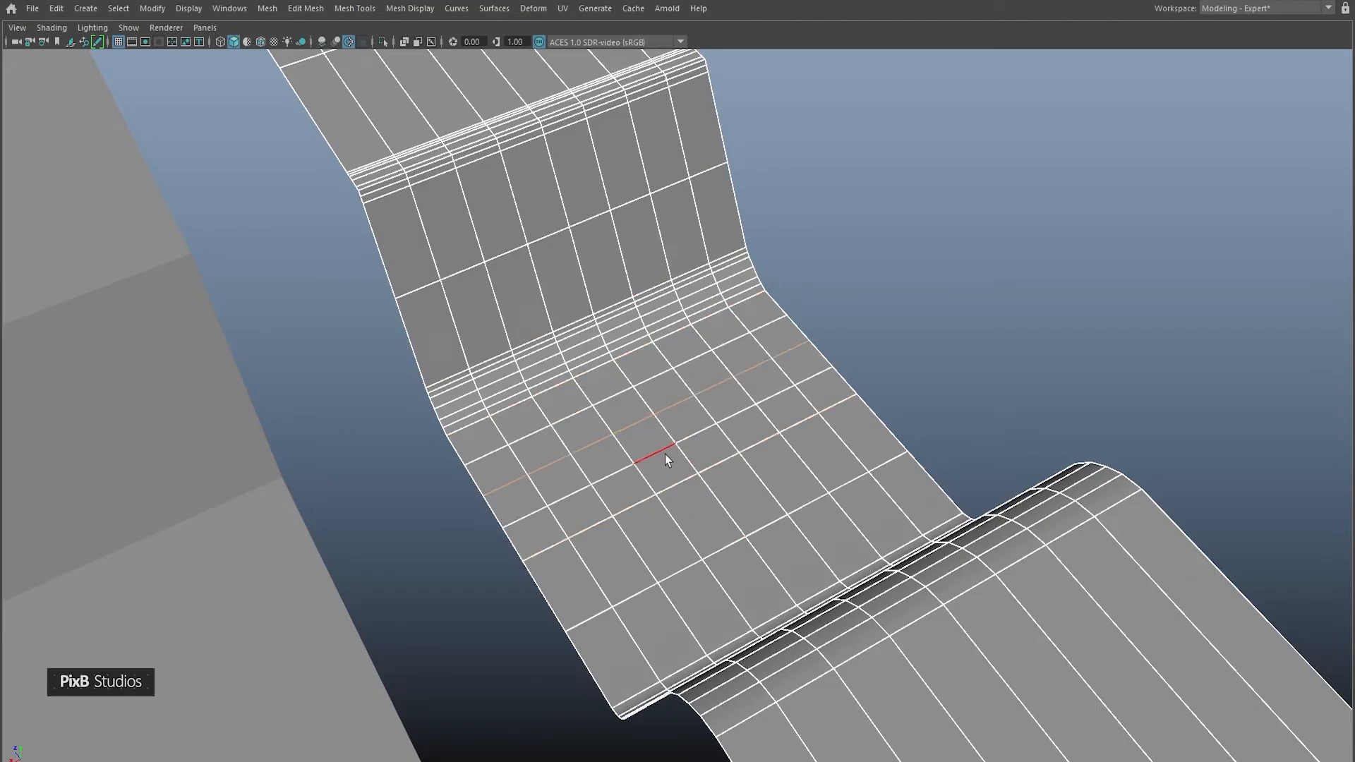
{"action": "left_click", "coordinate": [723, 548]}
{"action": "scroll", "coordinate": [721, 529], "scroll_direction": "down", "scroll_amount": 3}
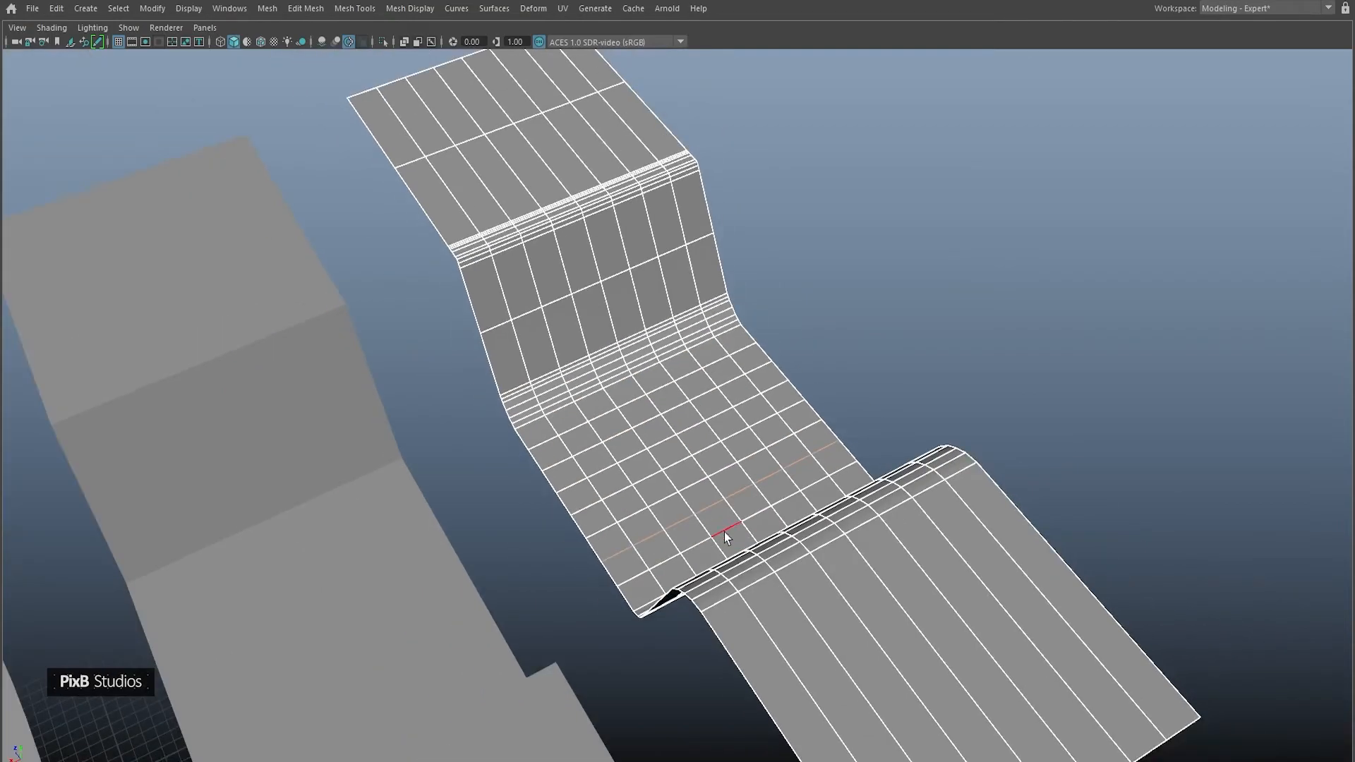
{"action": "left_click_drag", "start_coordinate": [810, 601], "coordinate": [794, 510], "text": "alt"}
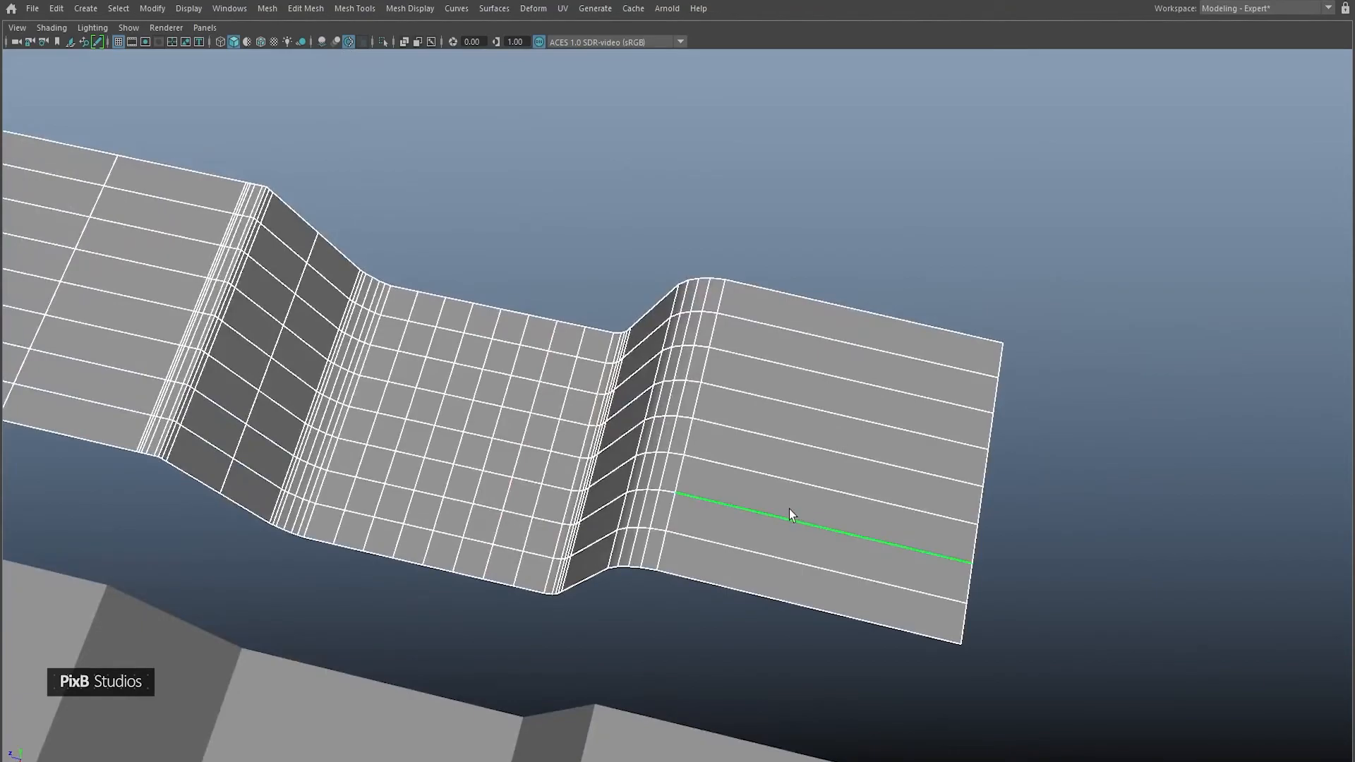
{"action": "left_click", "coordinate": [797, 516], "text": "ctrl"}
{"action": "left_click", "coordinate": [981, 538]}
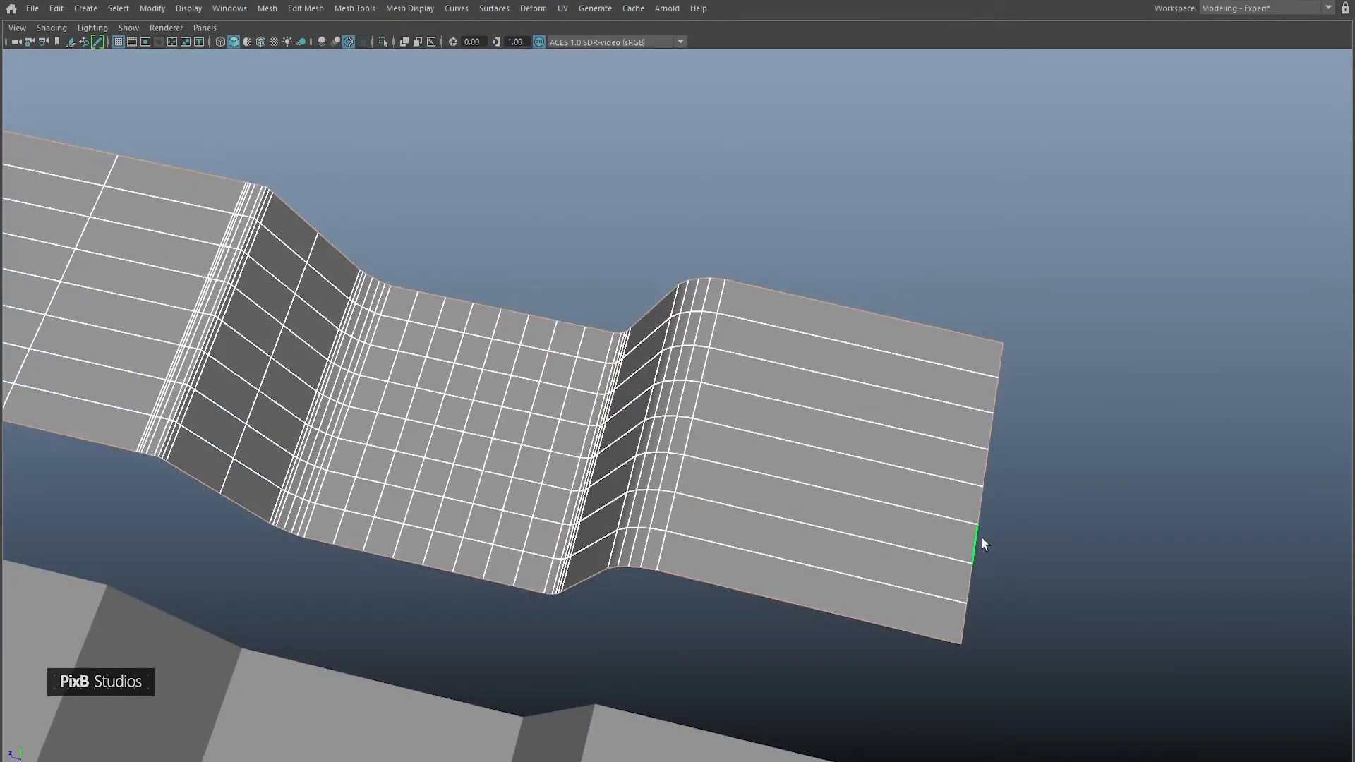
{"action": "left_click_drag", "start_coordinate": [1312, 145], "coordinate": [755, 437], "text": "alt"}
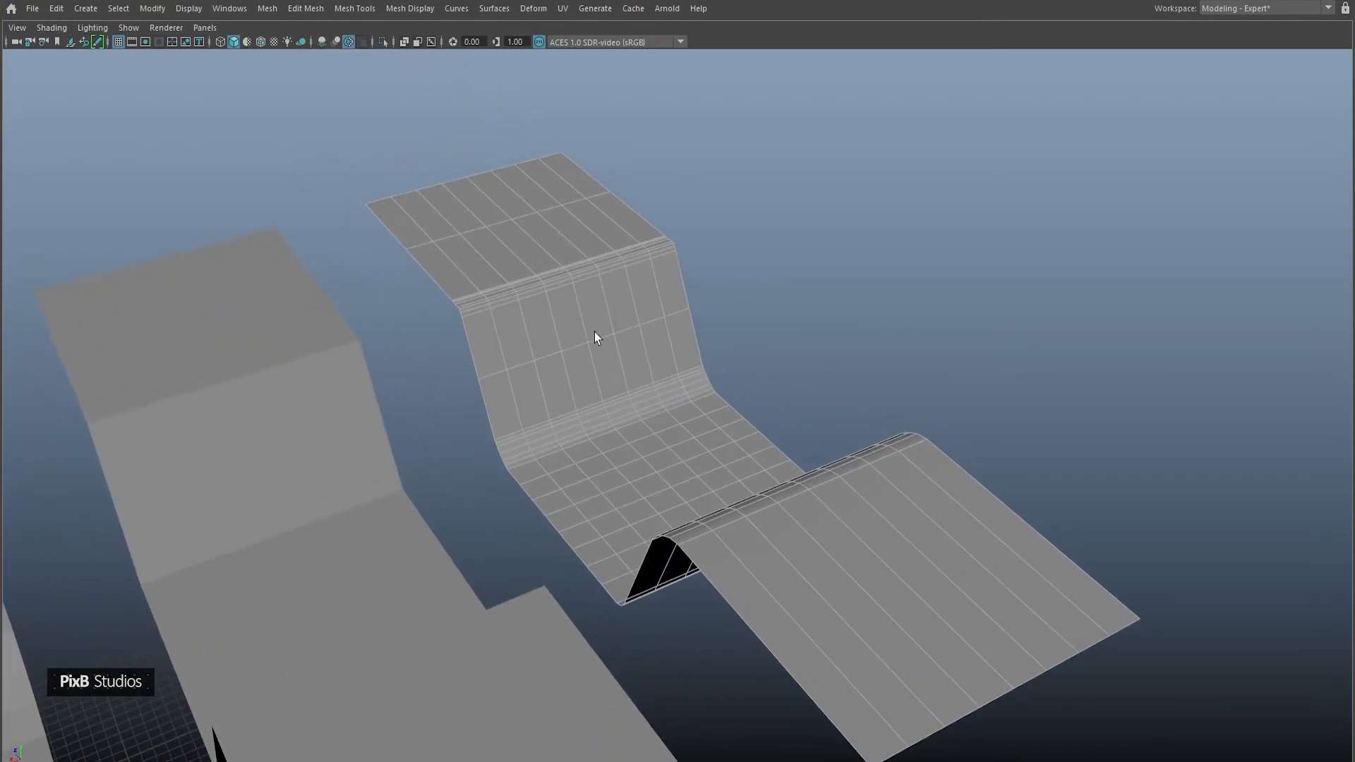
Duplicate the crosswise middle edge loops of the tall slope and the upper flat panel to both sides
{"action": "right_click_drag", "start_coordinate": [587, 348], "coordinate": [581, 277]}
{"action": "left_click", "coordinate": [574, 343]}
{"action": "left_click", "coordinate": [574, 343]}
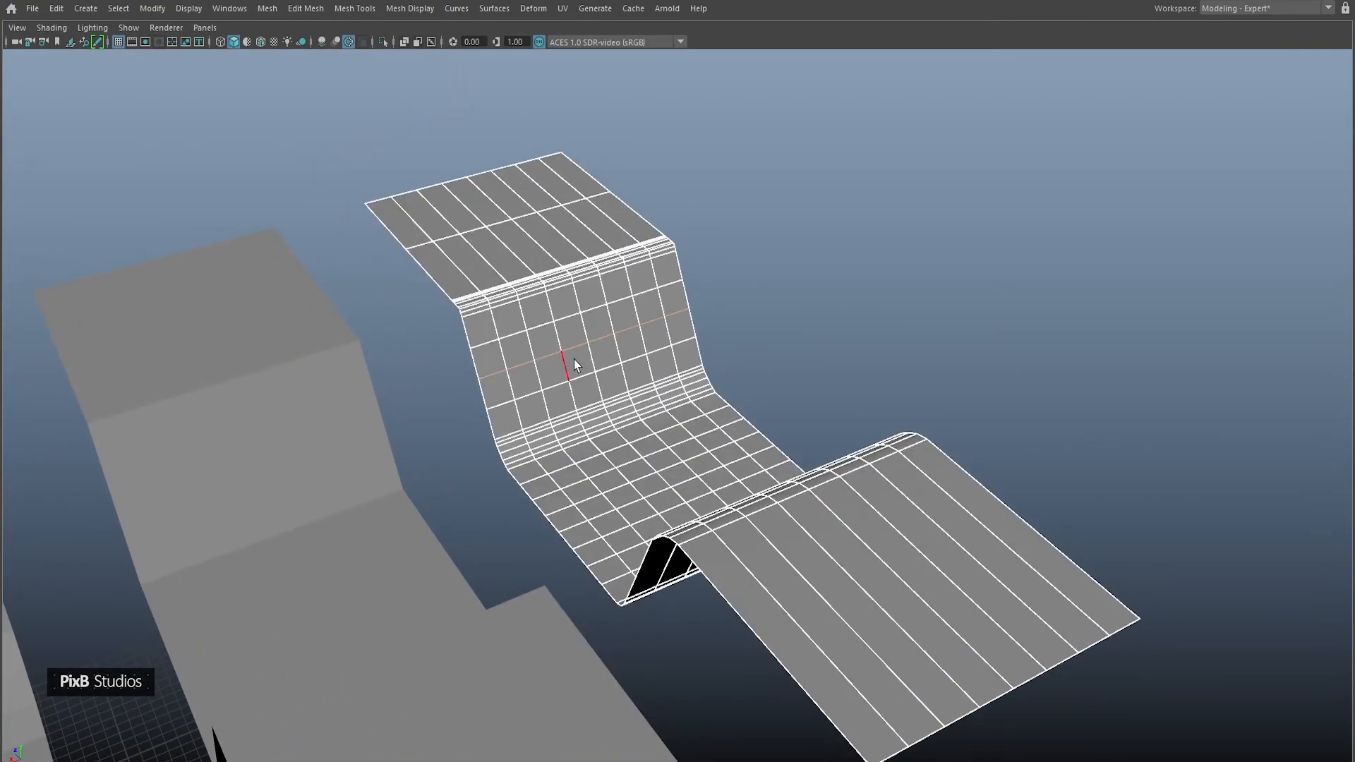
{"action": "left_click", "coordinate": [501, 220]}
{"action": "left_click_drag", "start_coordinate": [474, 269], "coordinate": [517, 268], "text": "alt"}
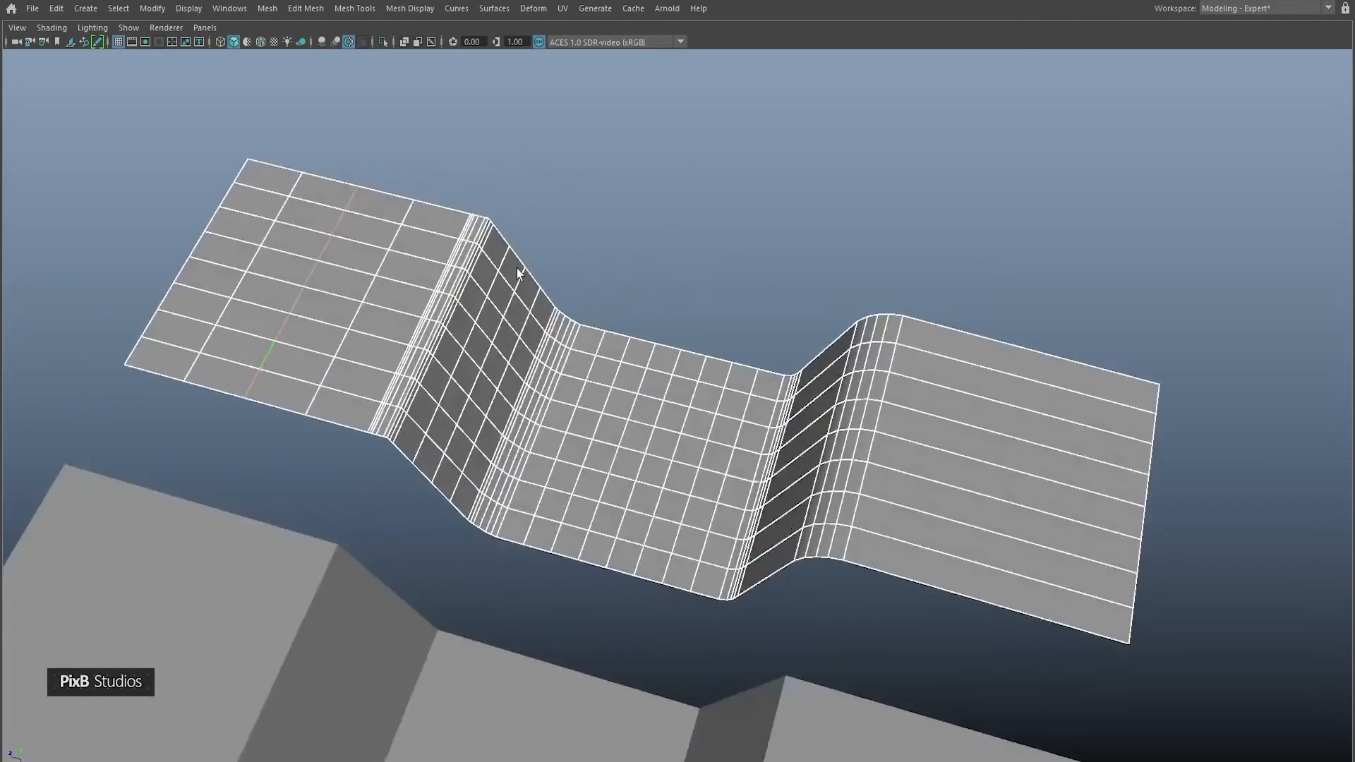
{"action": "middle_click_drag", "start_coordinate": [459, 239], "coordinate": [655, 278], "text": "alt"}
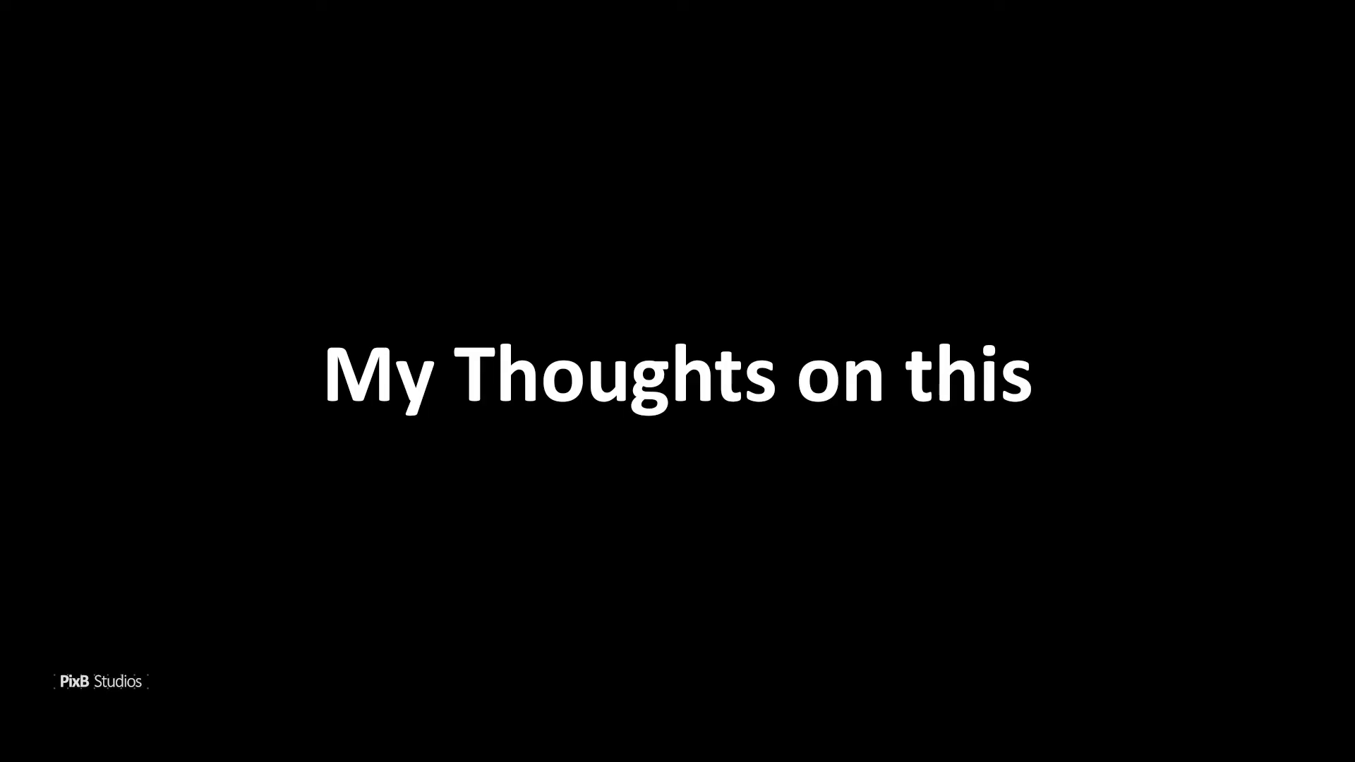